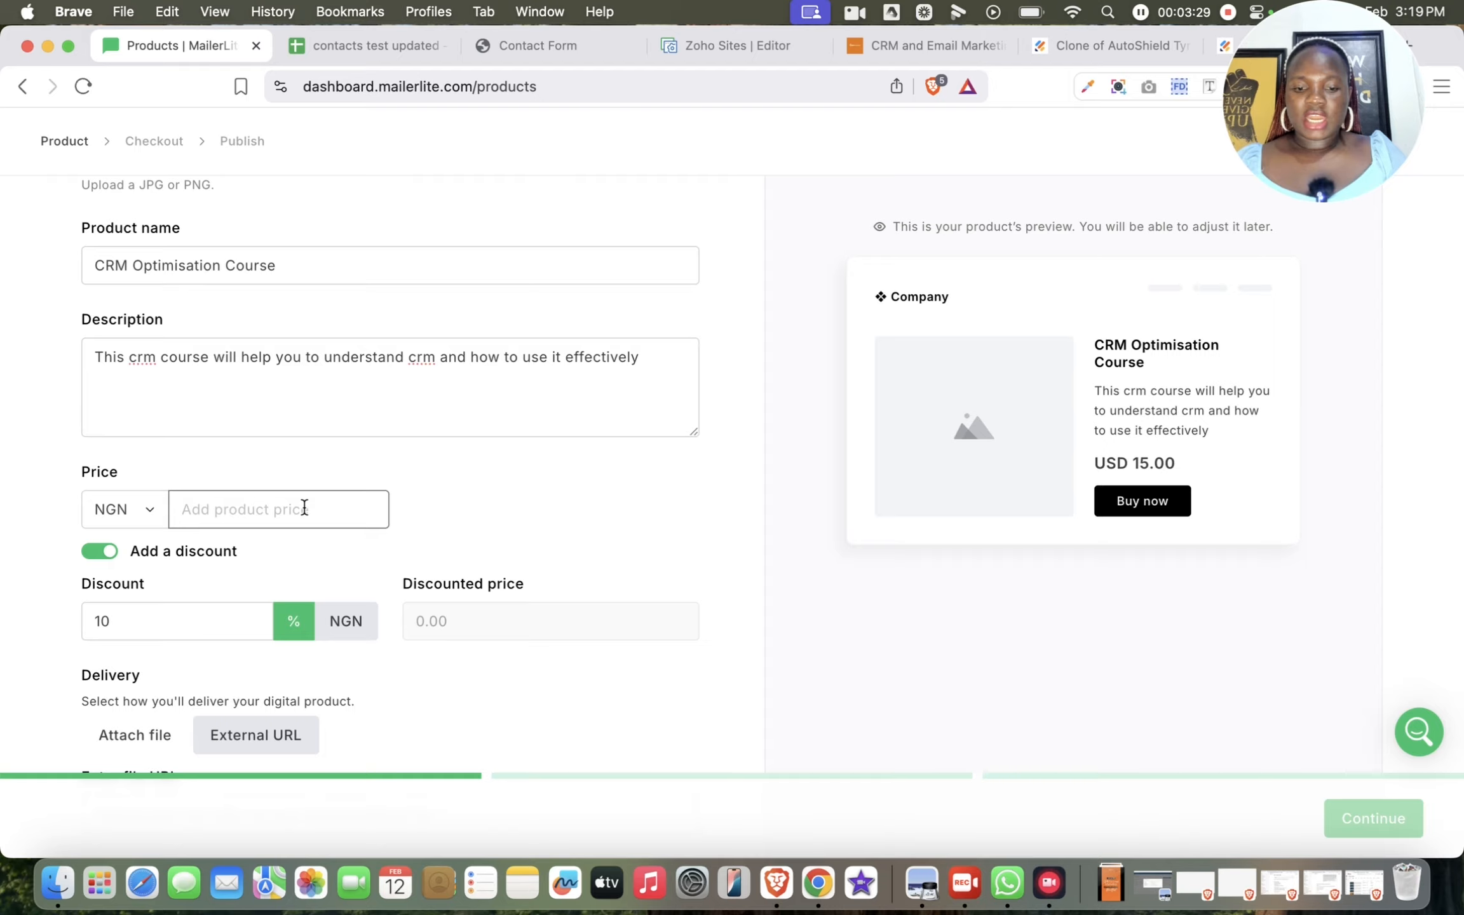
Step: Set the CRM Optimisation Course product price to 100000 NGN
text(100000)
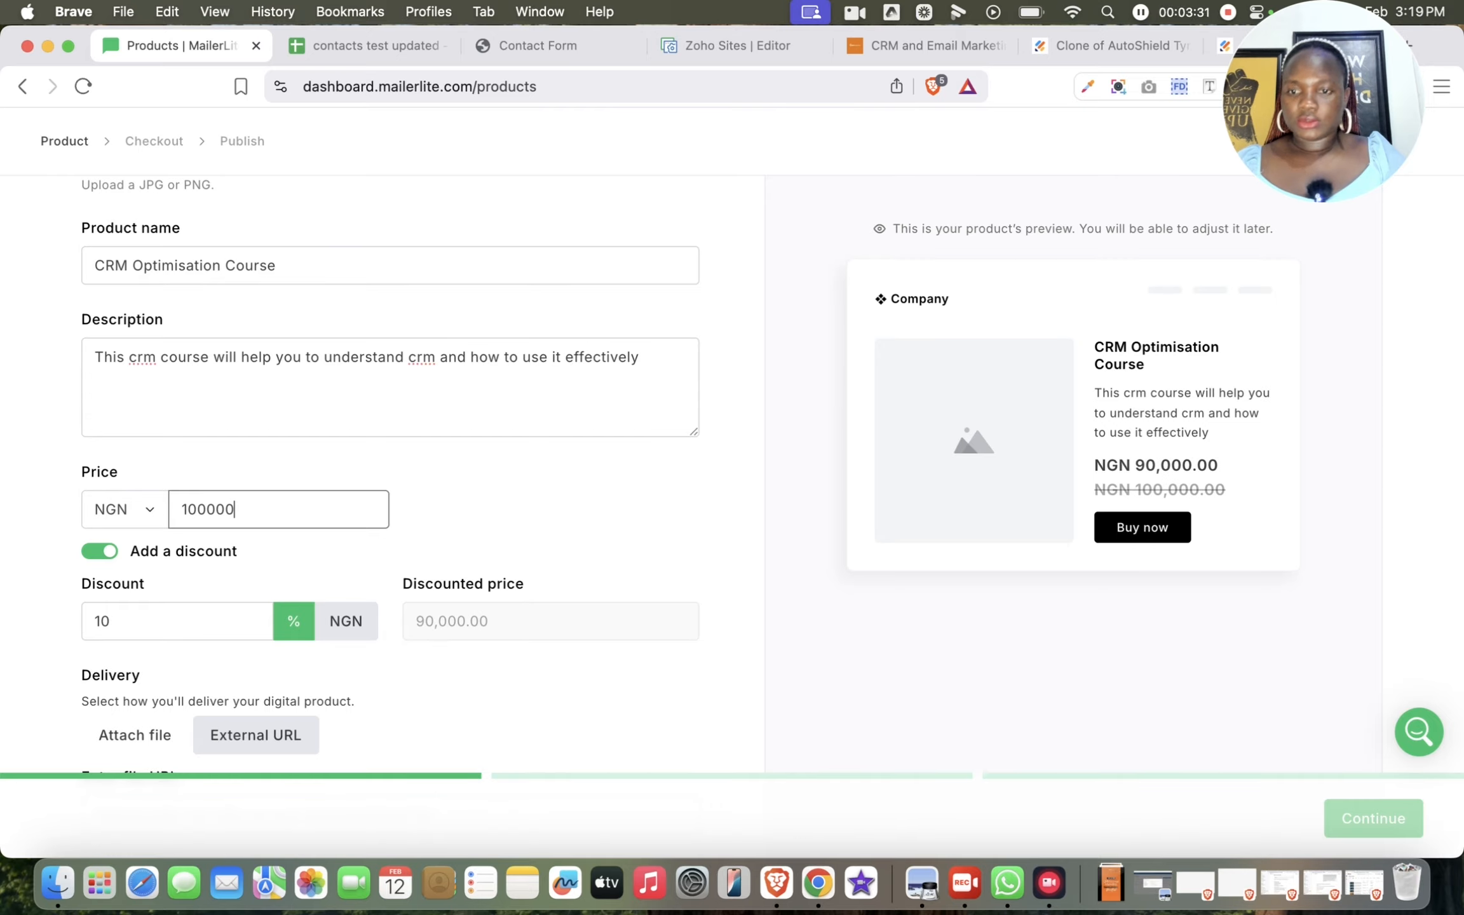
text(0)
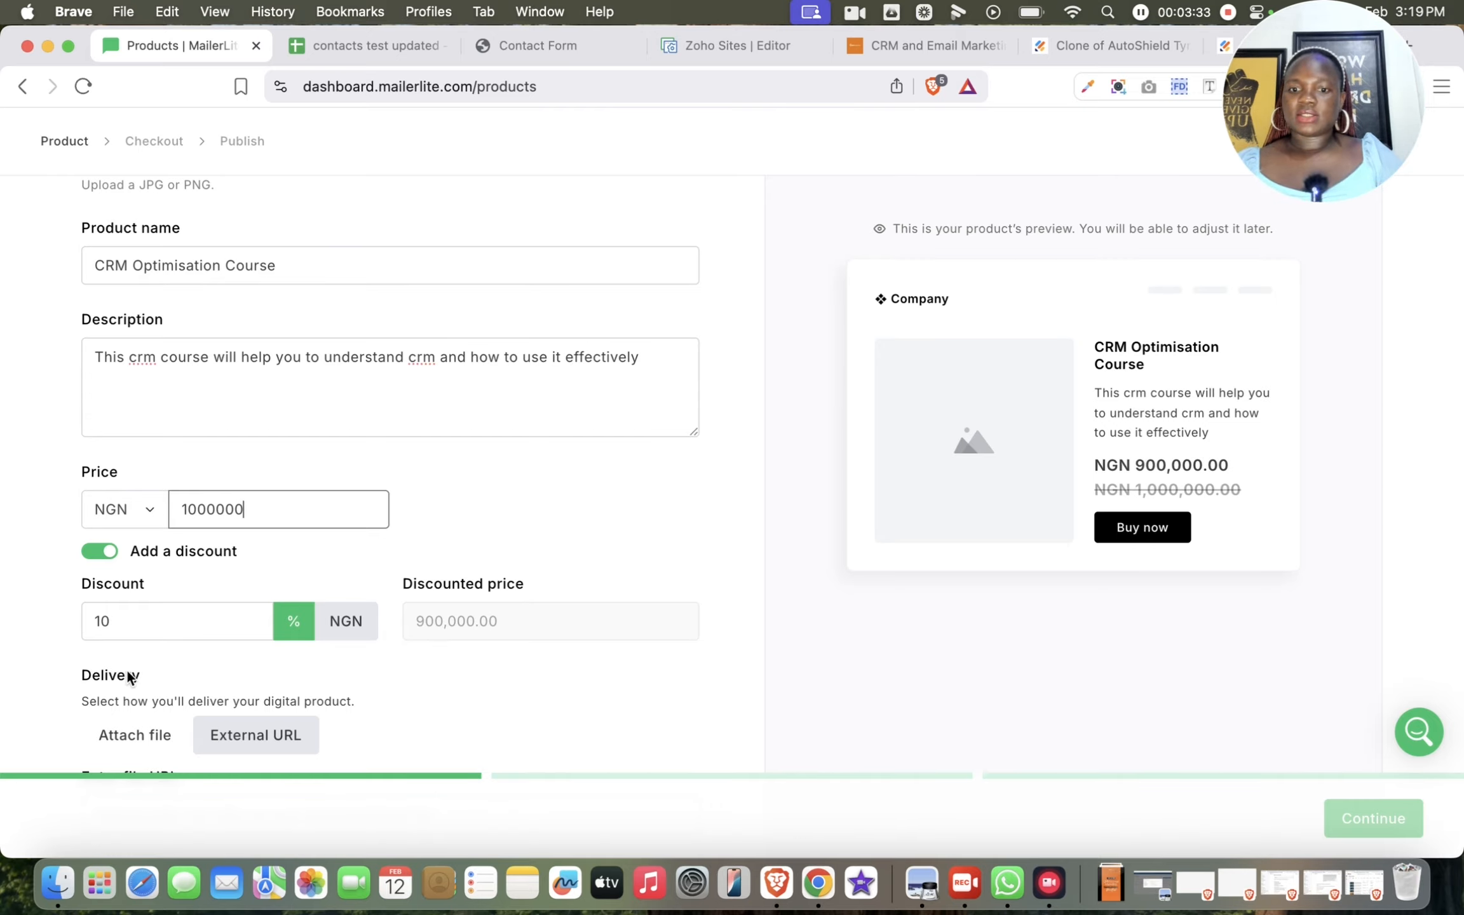
key(BackSpace)
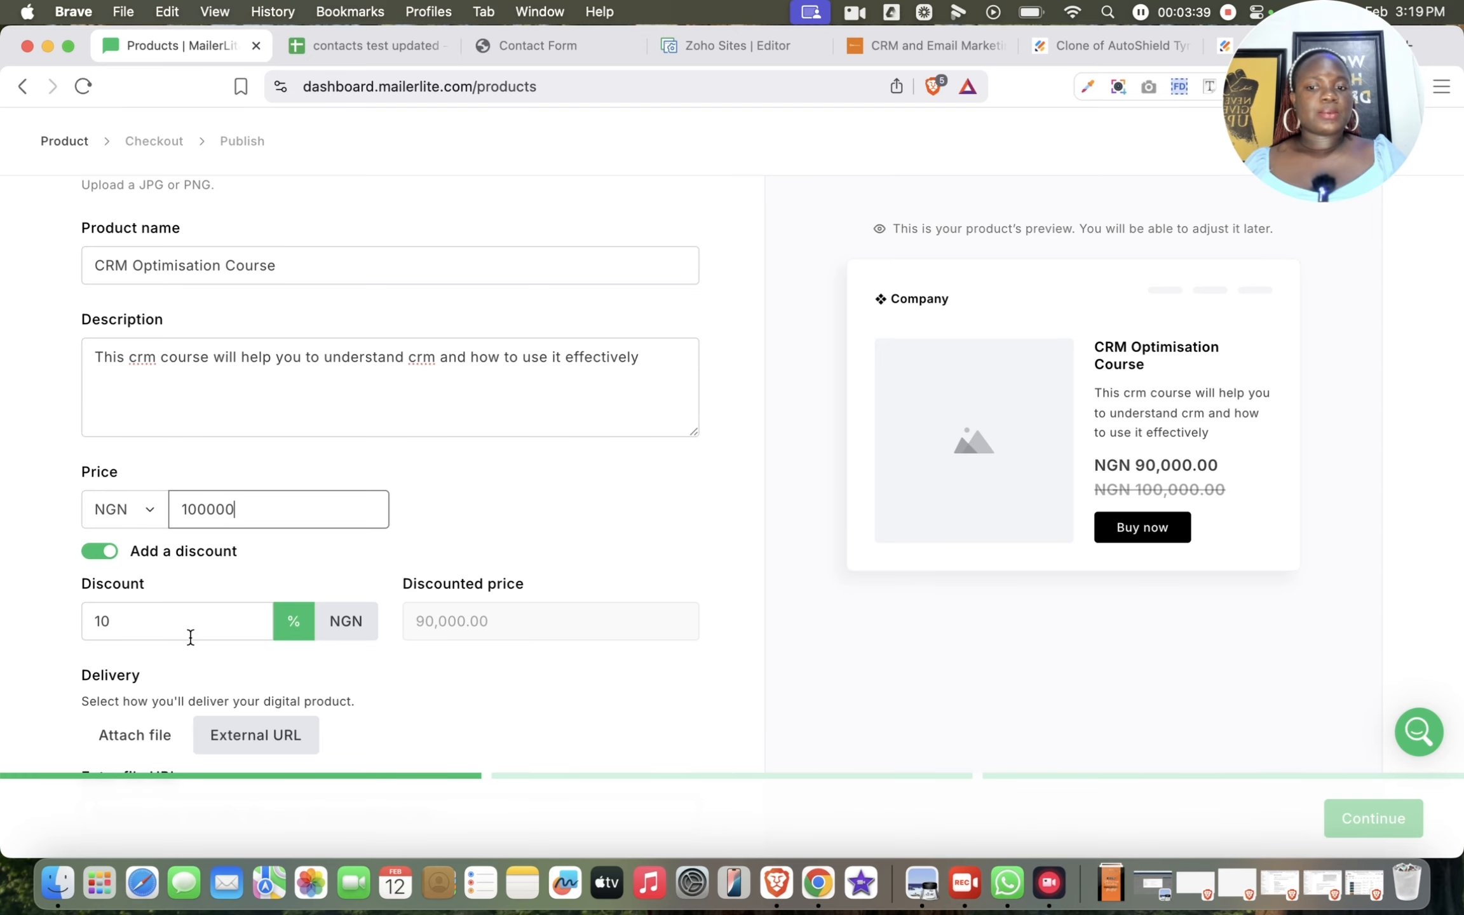
Step: Change the product's delivery method to an attached file and open the file manager to choose it
scroll(190, 636, down, 2)
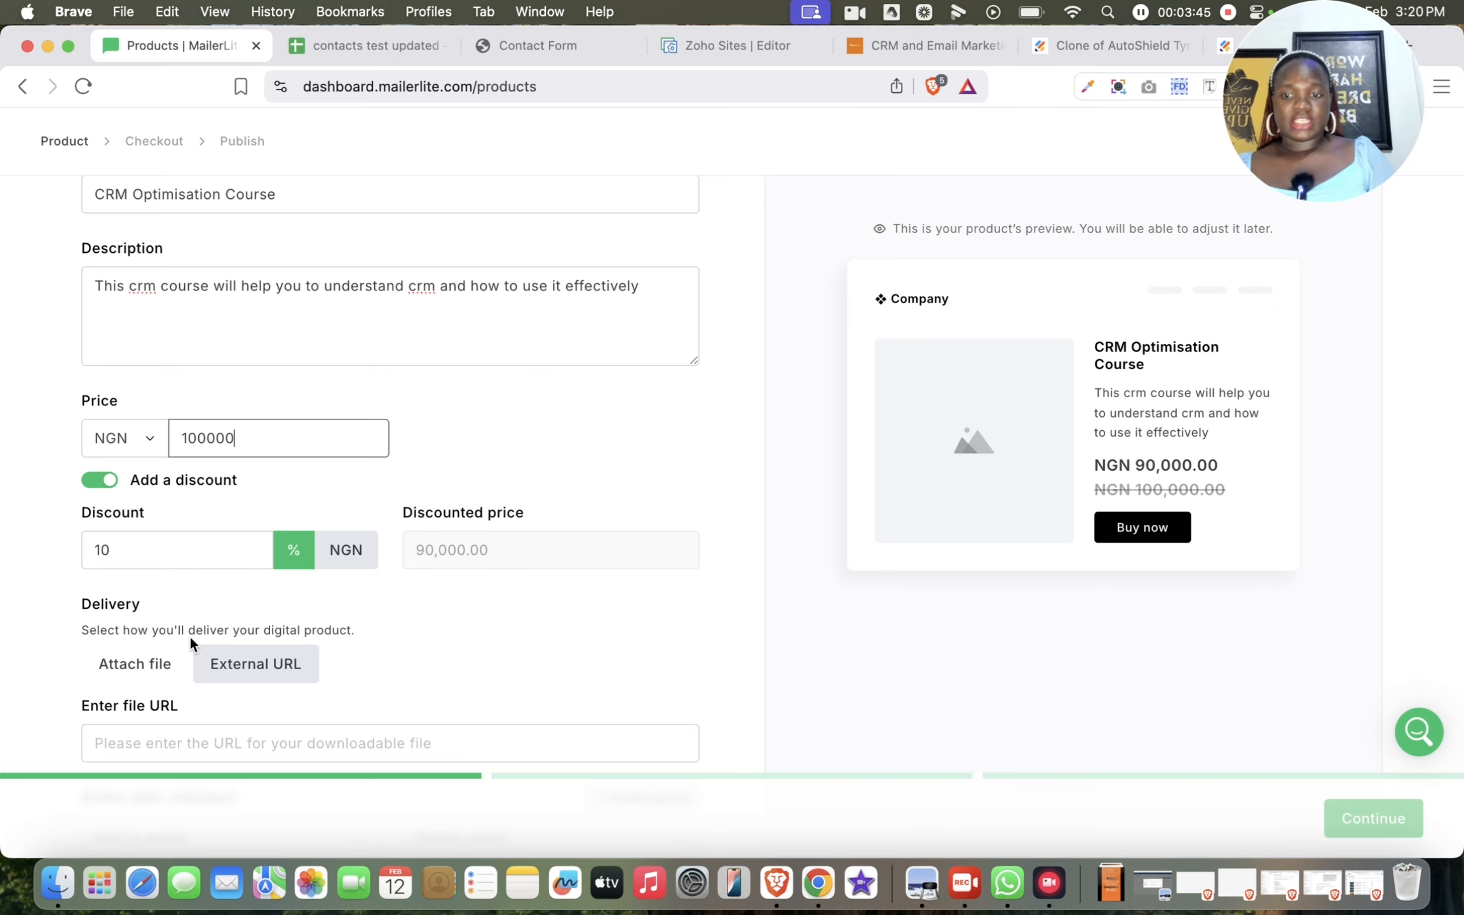
scroll(190, 637, down, 2)
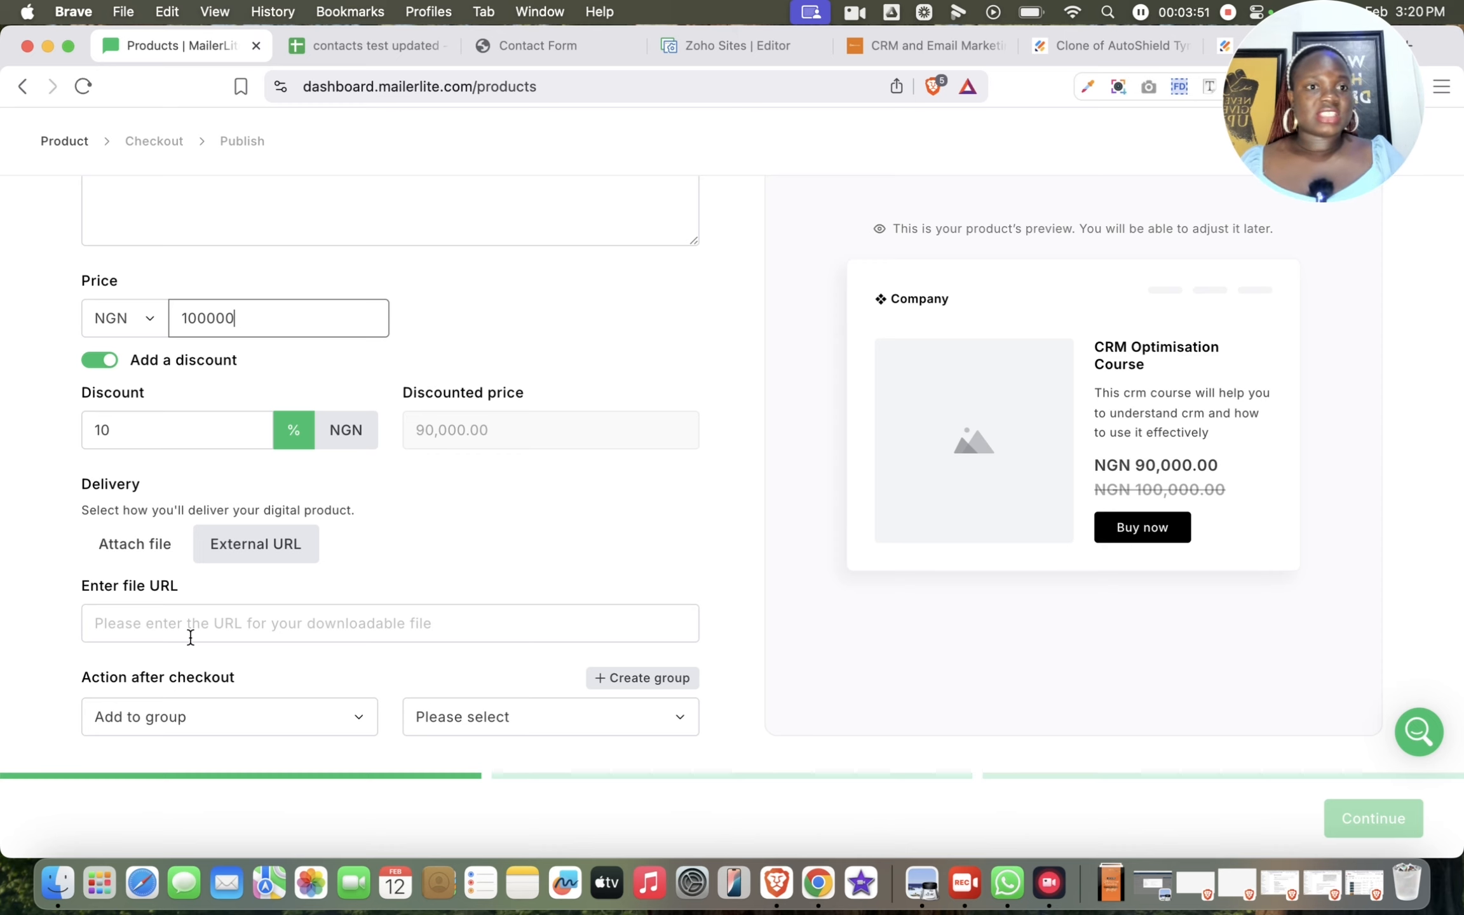
click(262, 551)
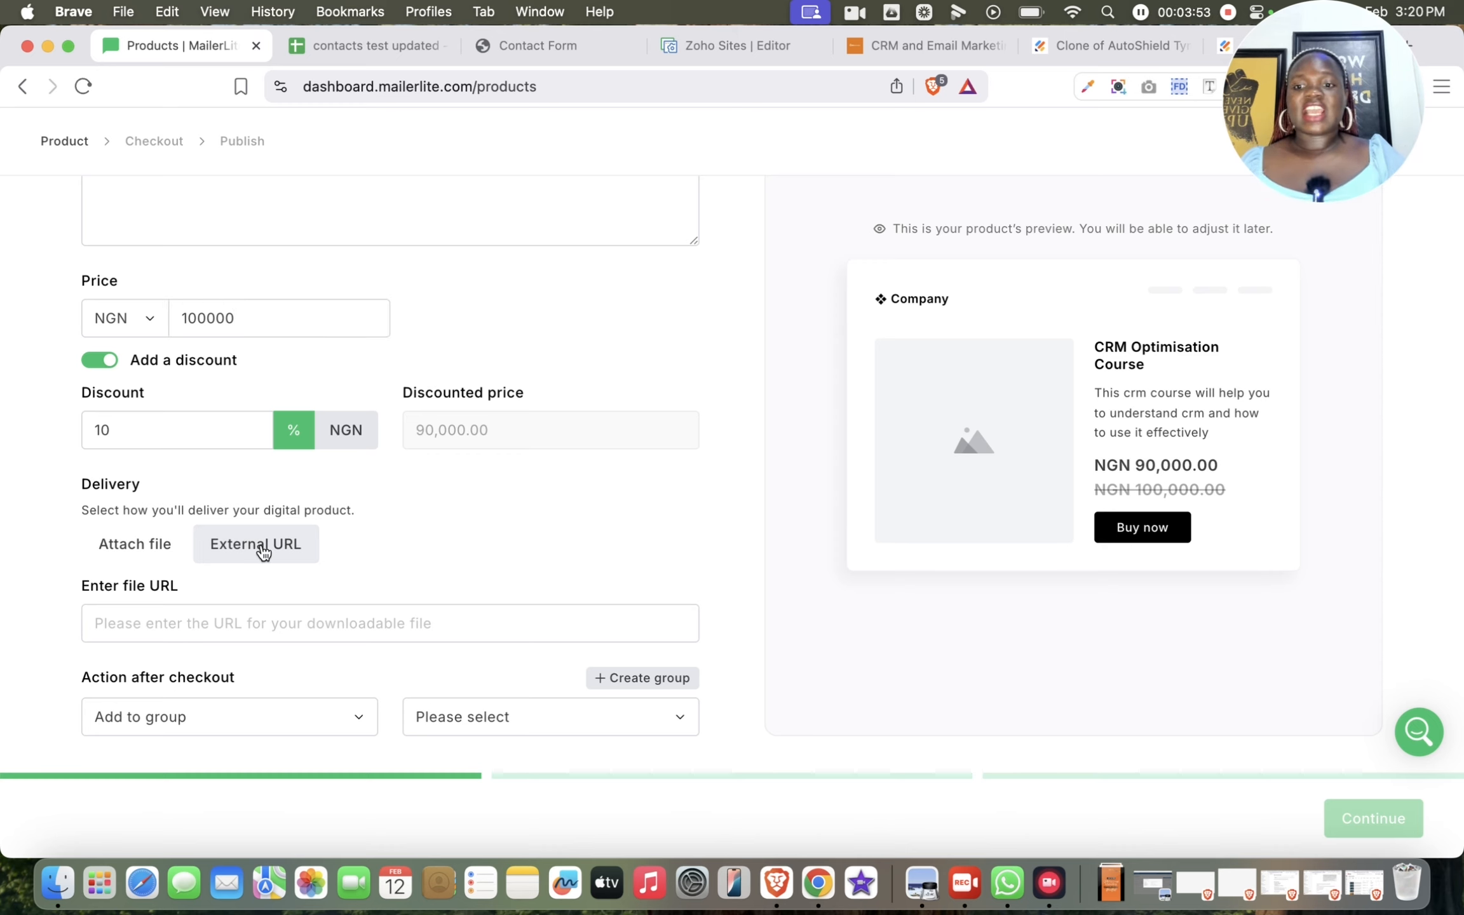
click(162, 549)
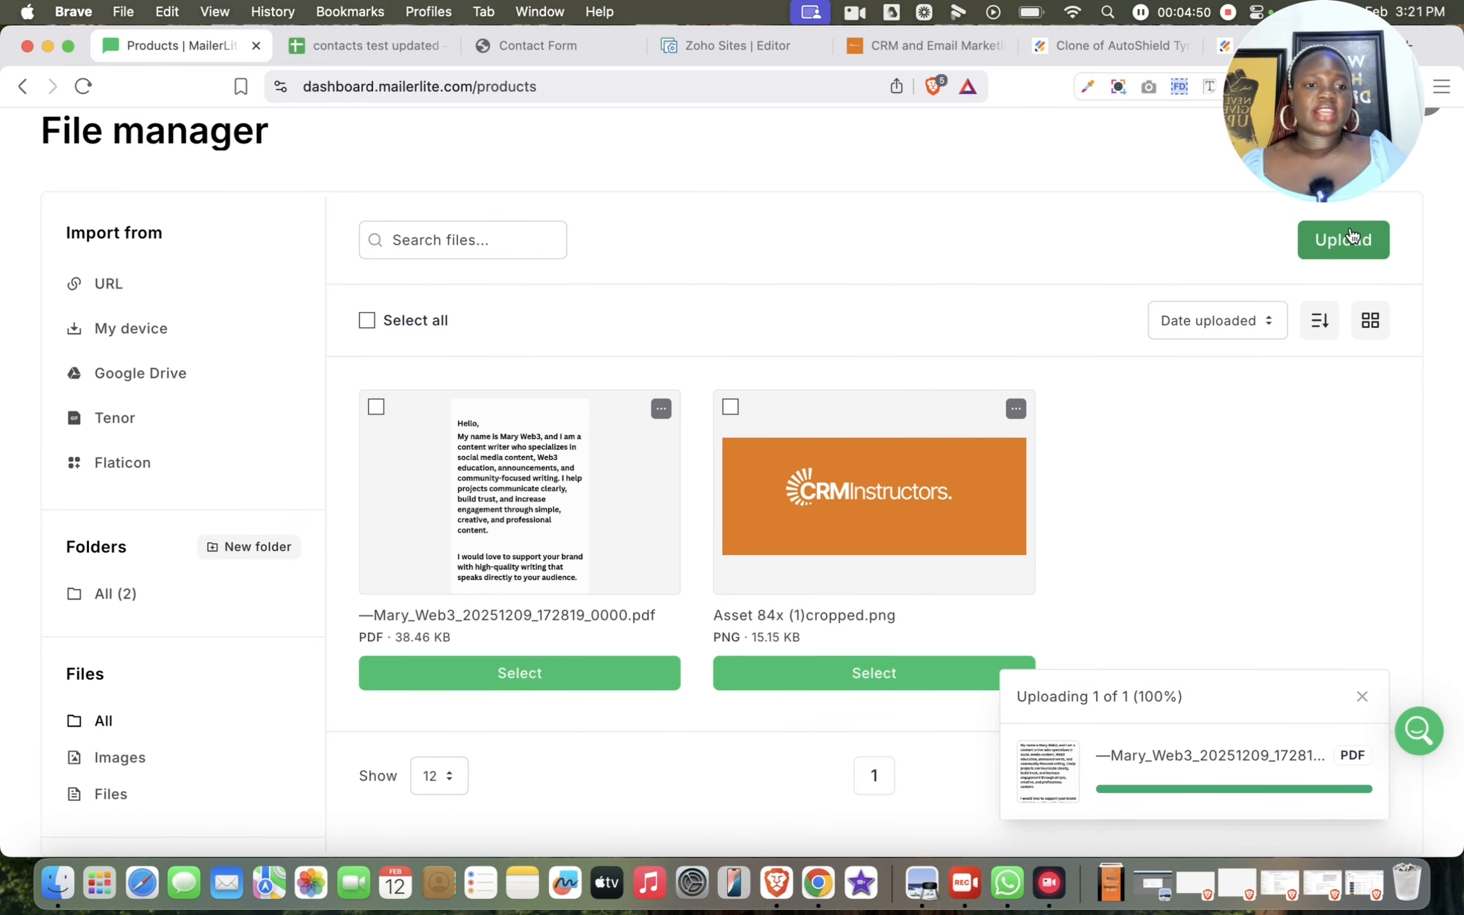
Step: Upload sales pipeline.png from the Downloads folder to the file manager, and attach the previously uploaded PDF as the product's delivery file
click(1346, 240)
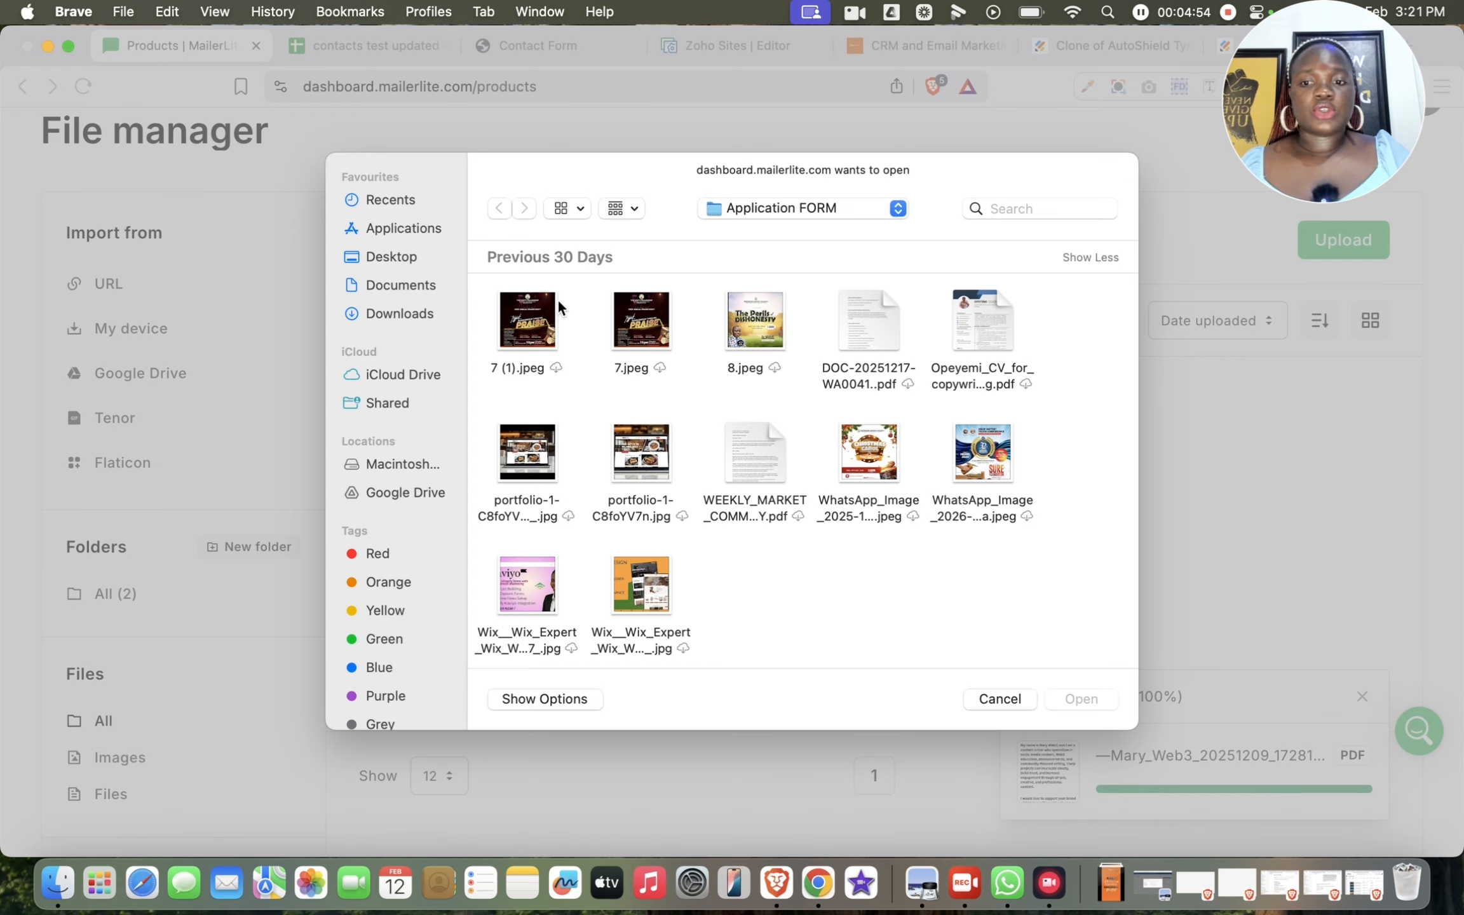
click(404, 312)
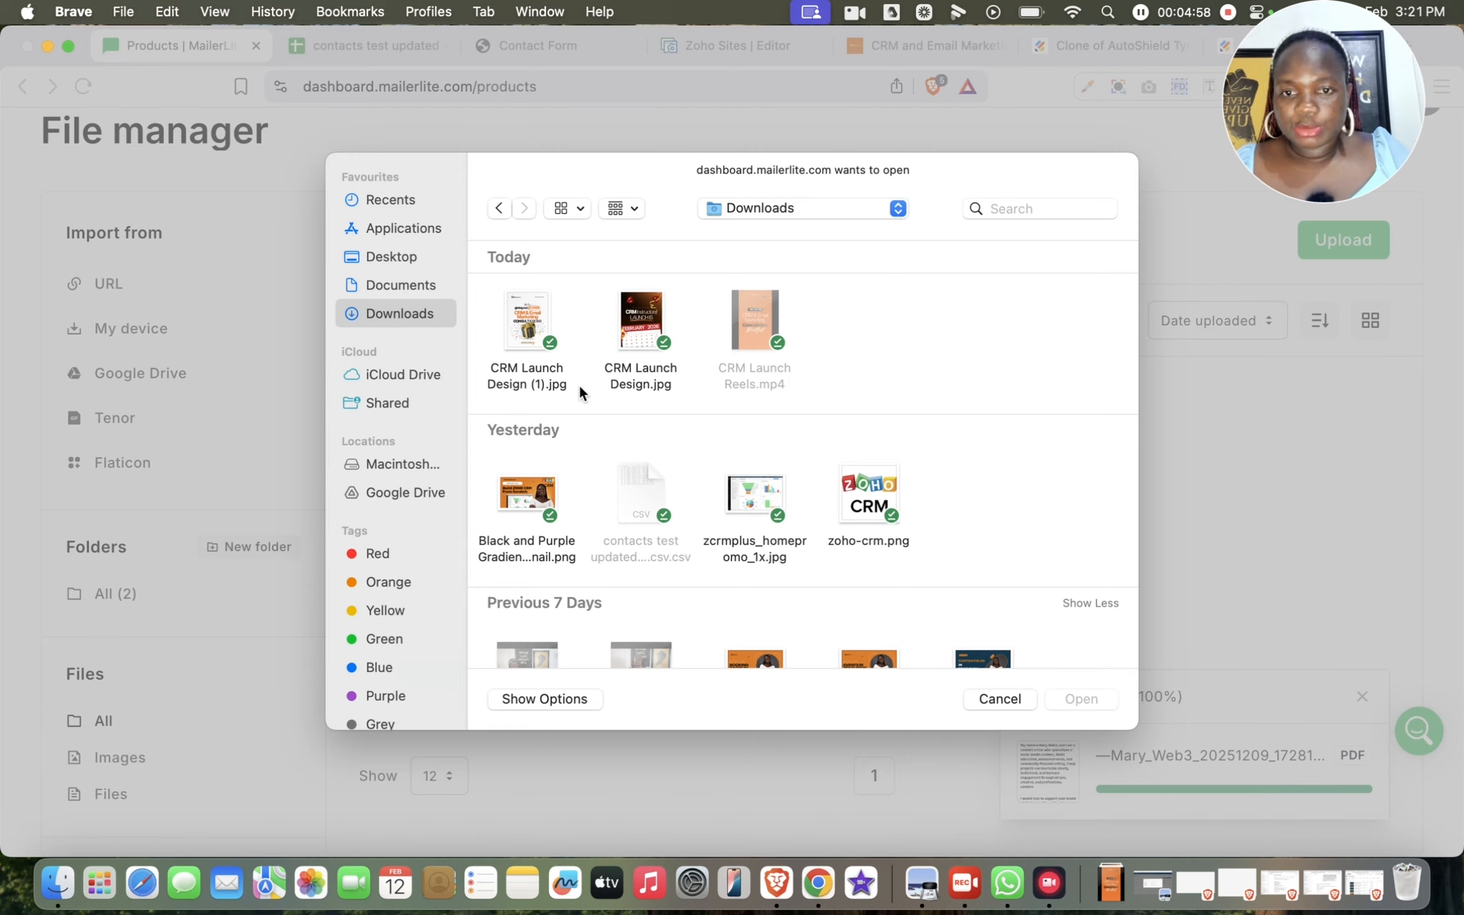
scroll(548, 511, down, 10)
scroll(551, 512, down, 10)
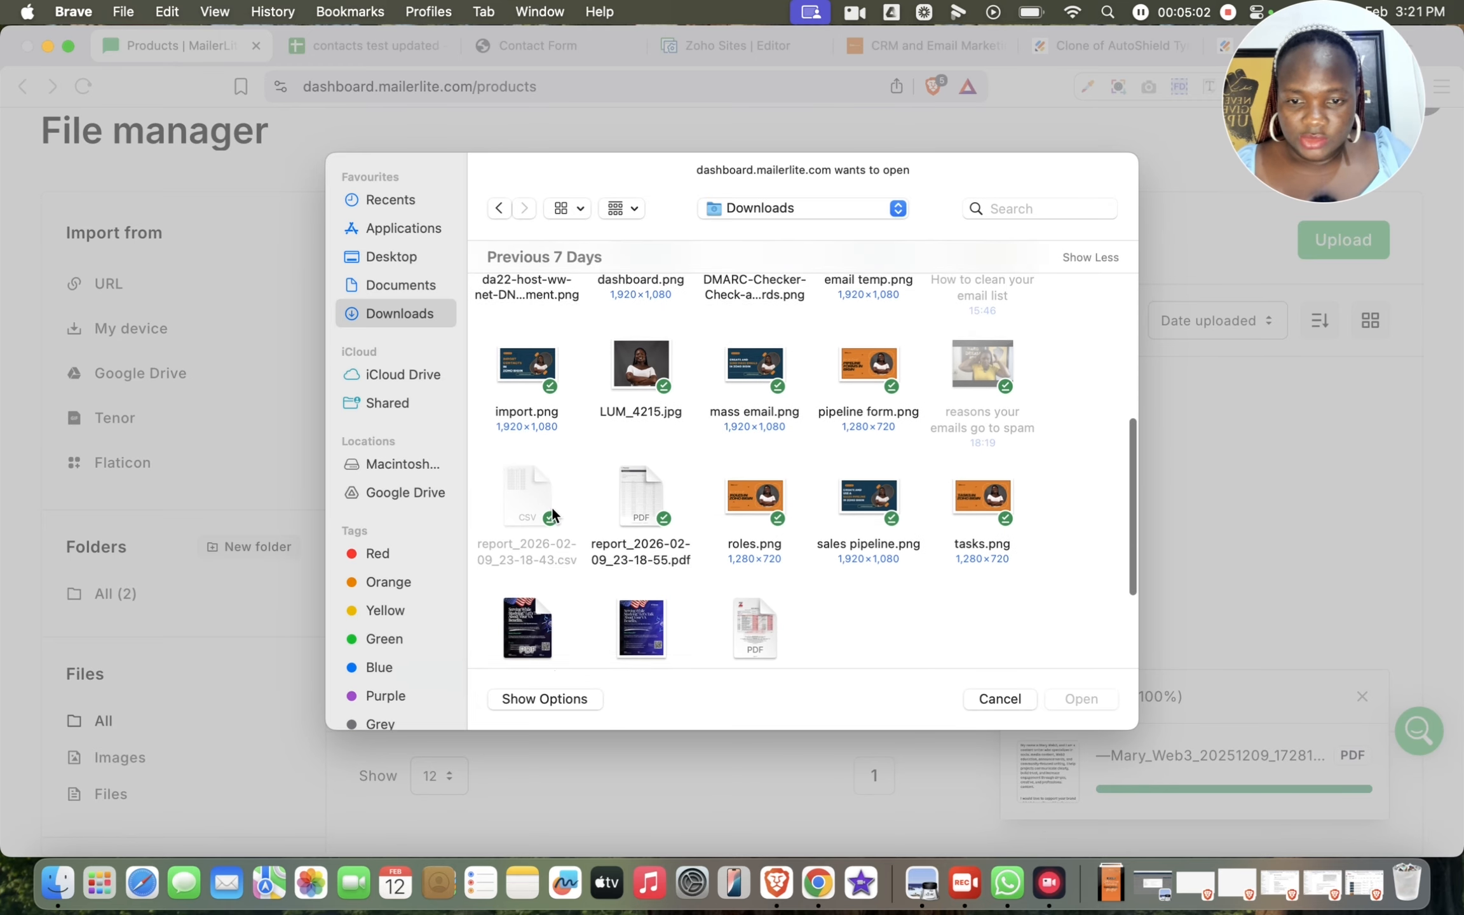
scroll(552, 513, up, 5)
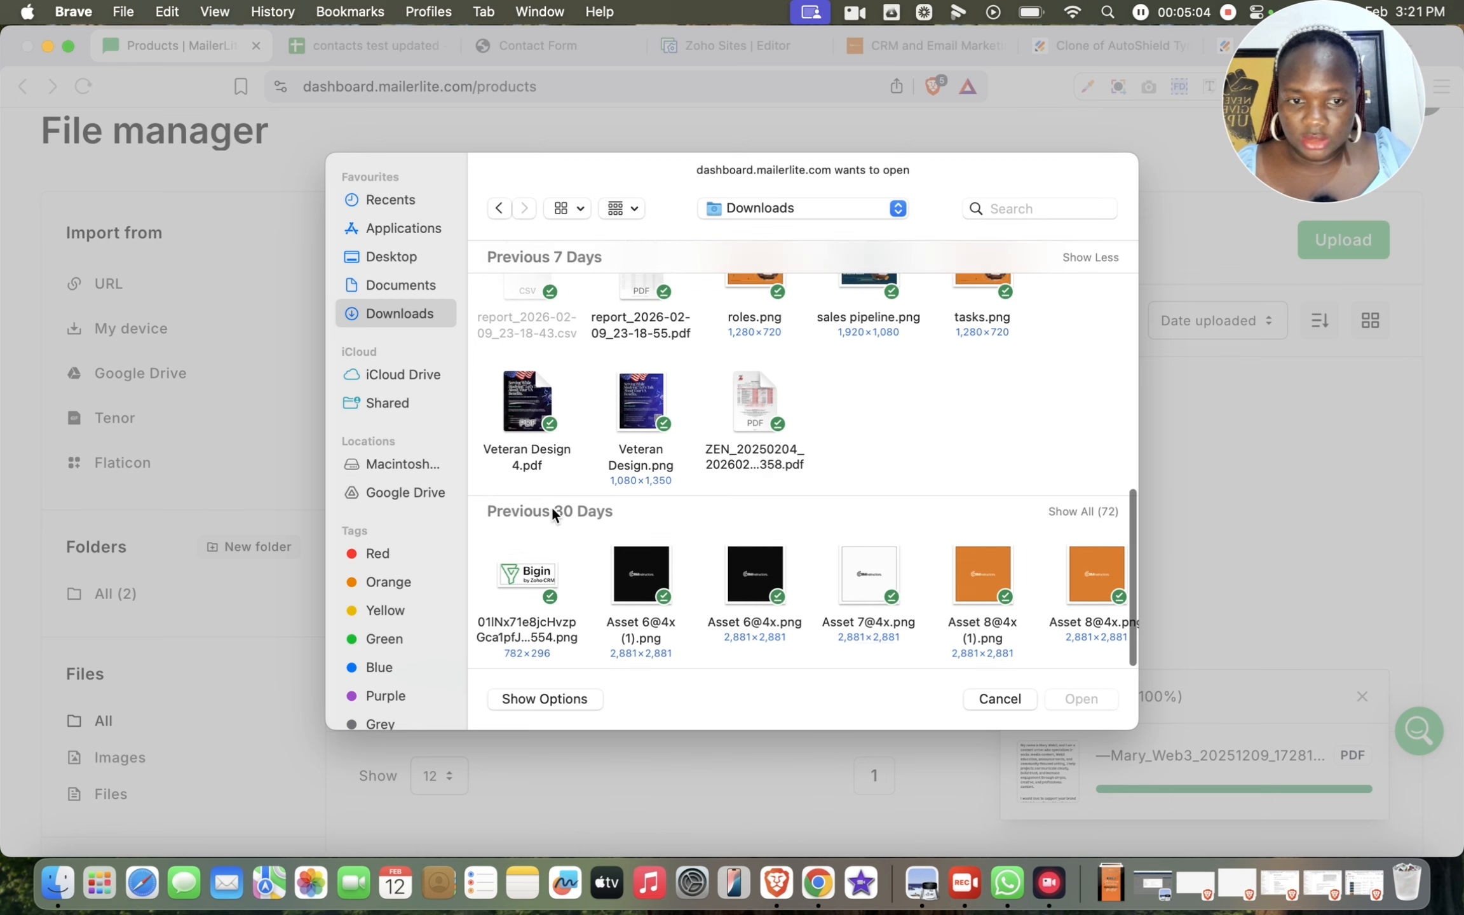
scroll(552, 508, up, 3)
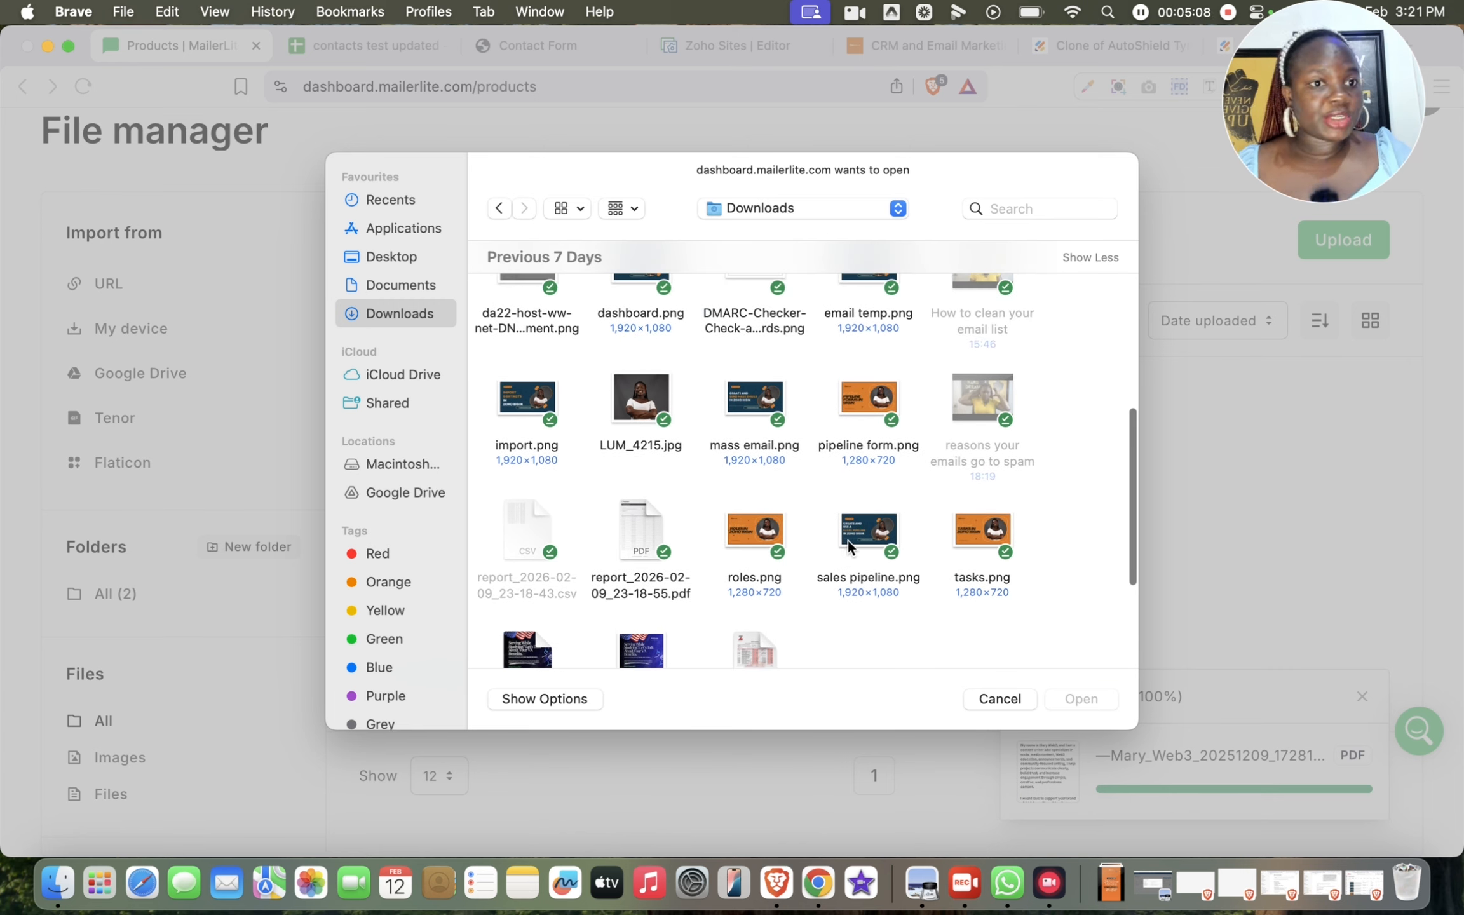
click(865, 545)
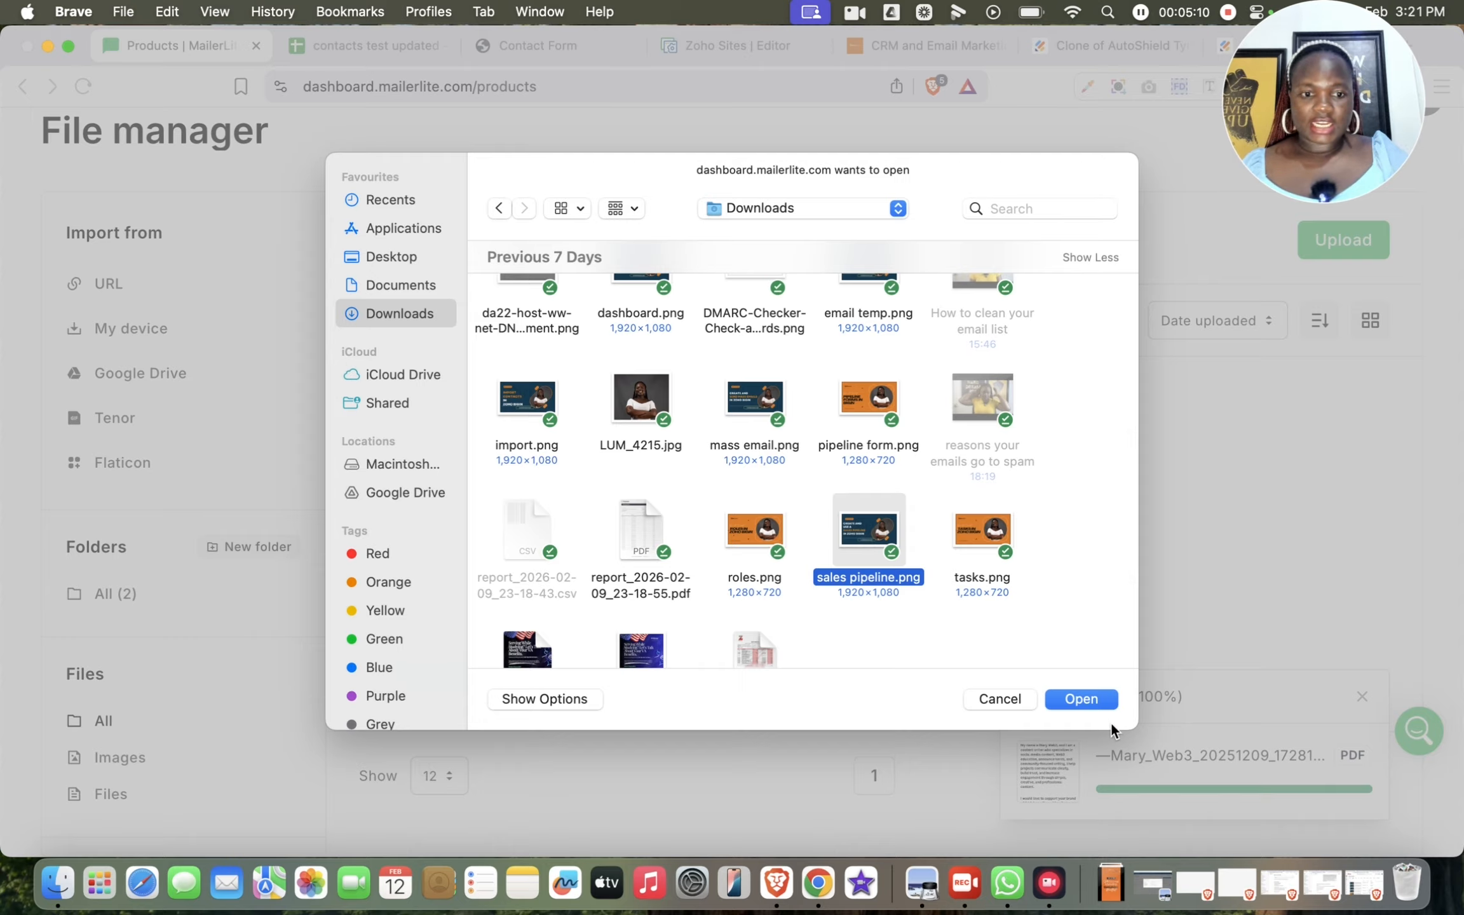
click(1082, 700)
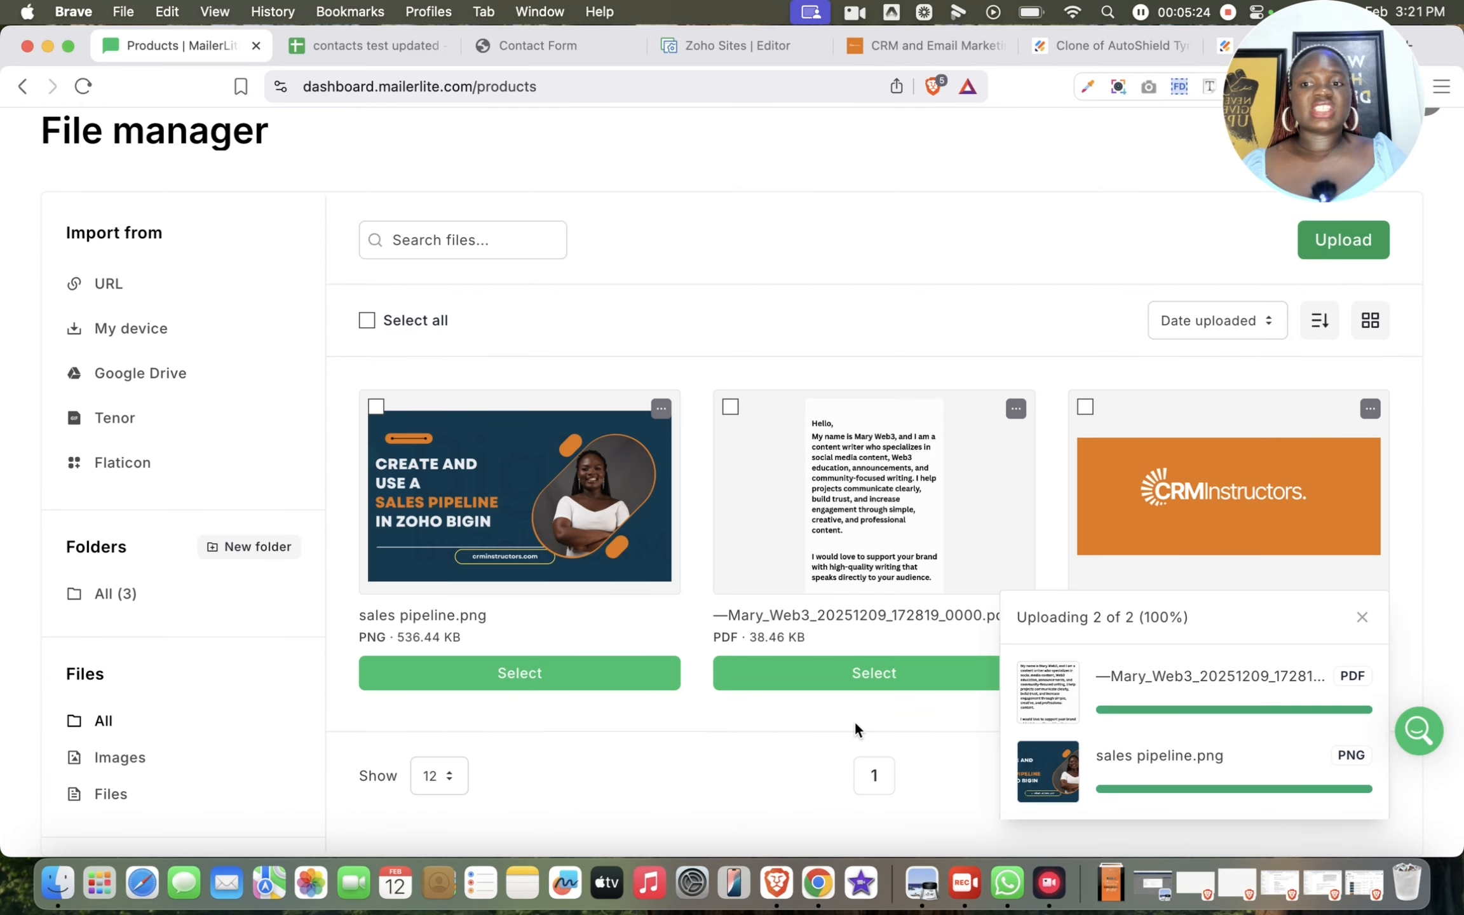
click(862, 675)
scroll(415, 637, down, 3)
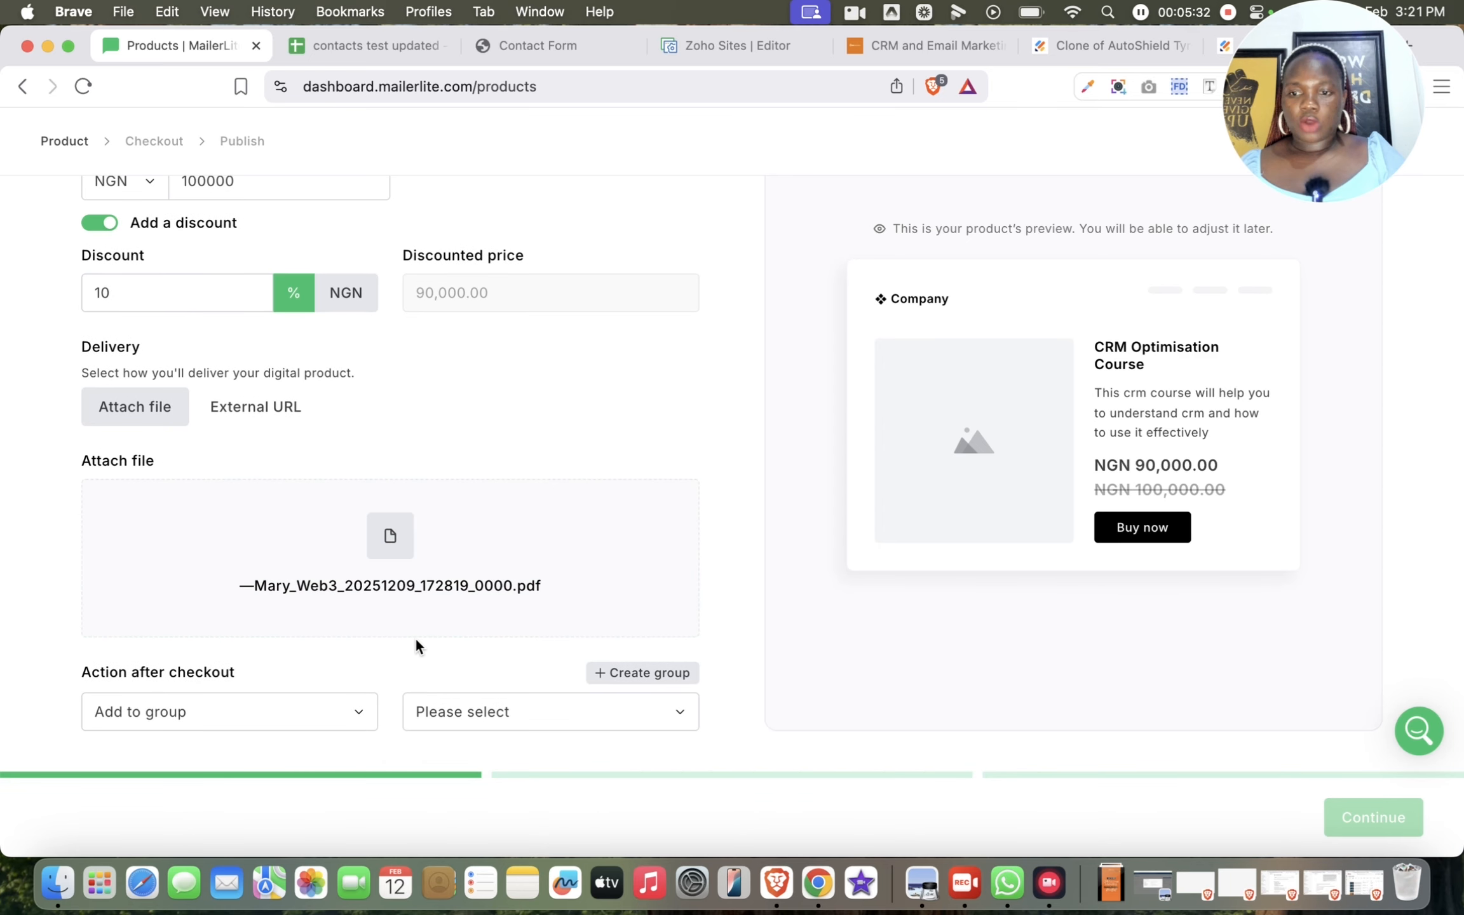
Step: Set the action after checkout to Add to group with Contact form list as the group
click(255, 712)
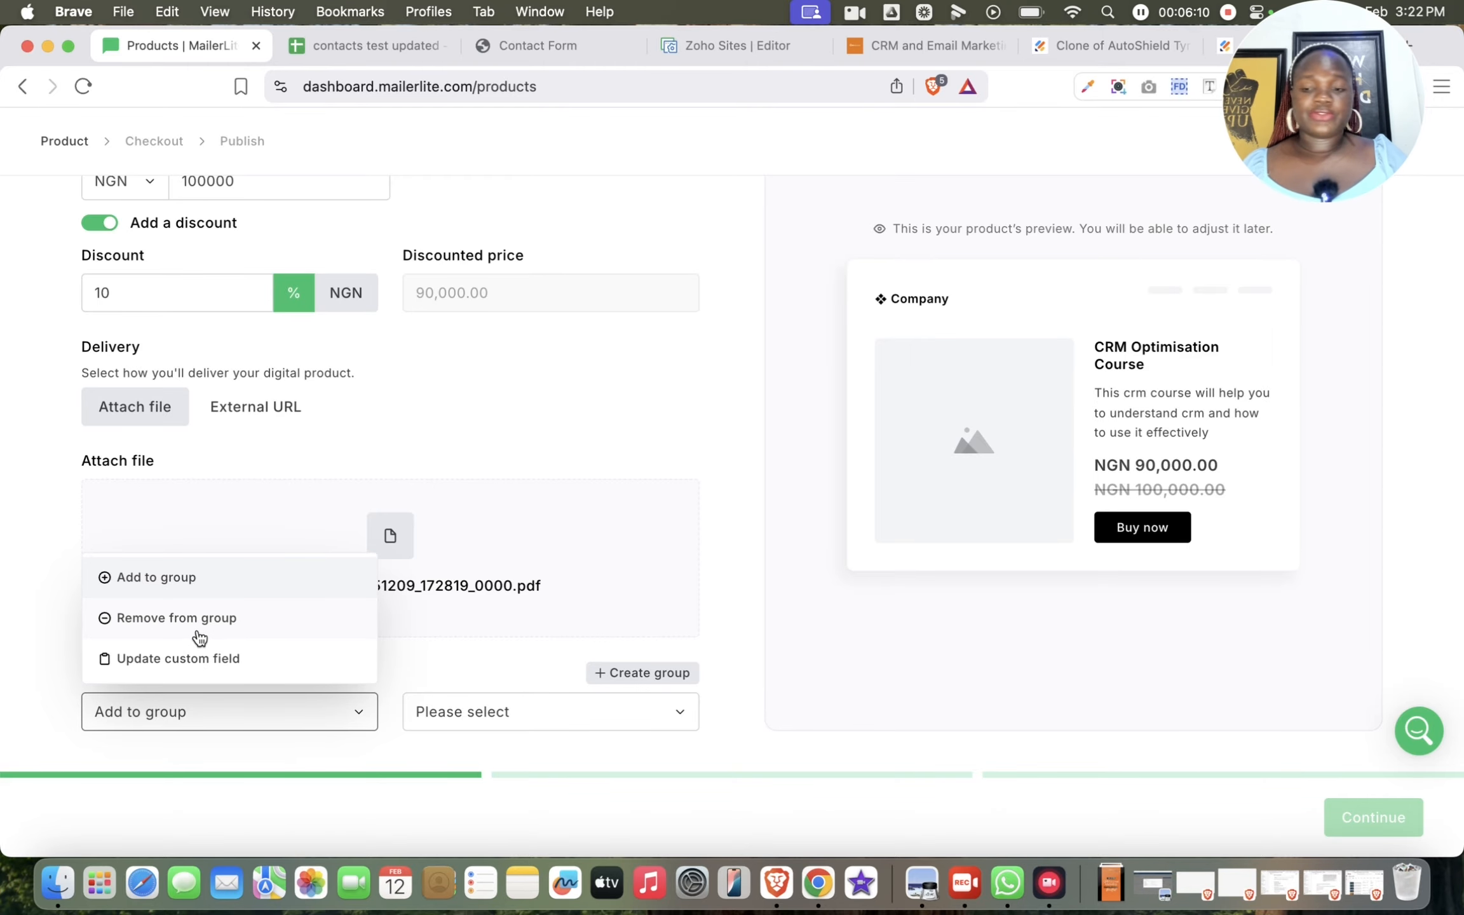
click(155, 576)
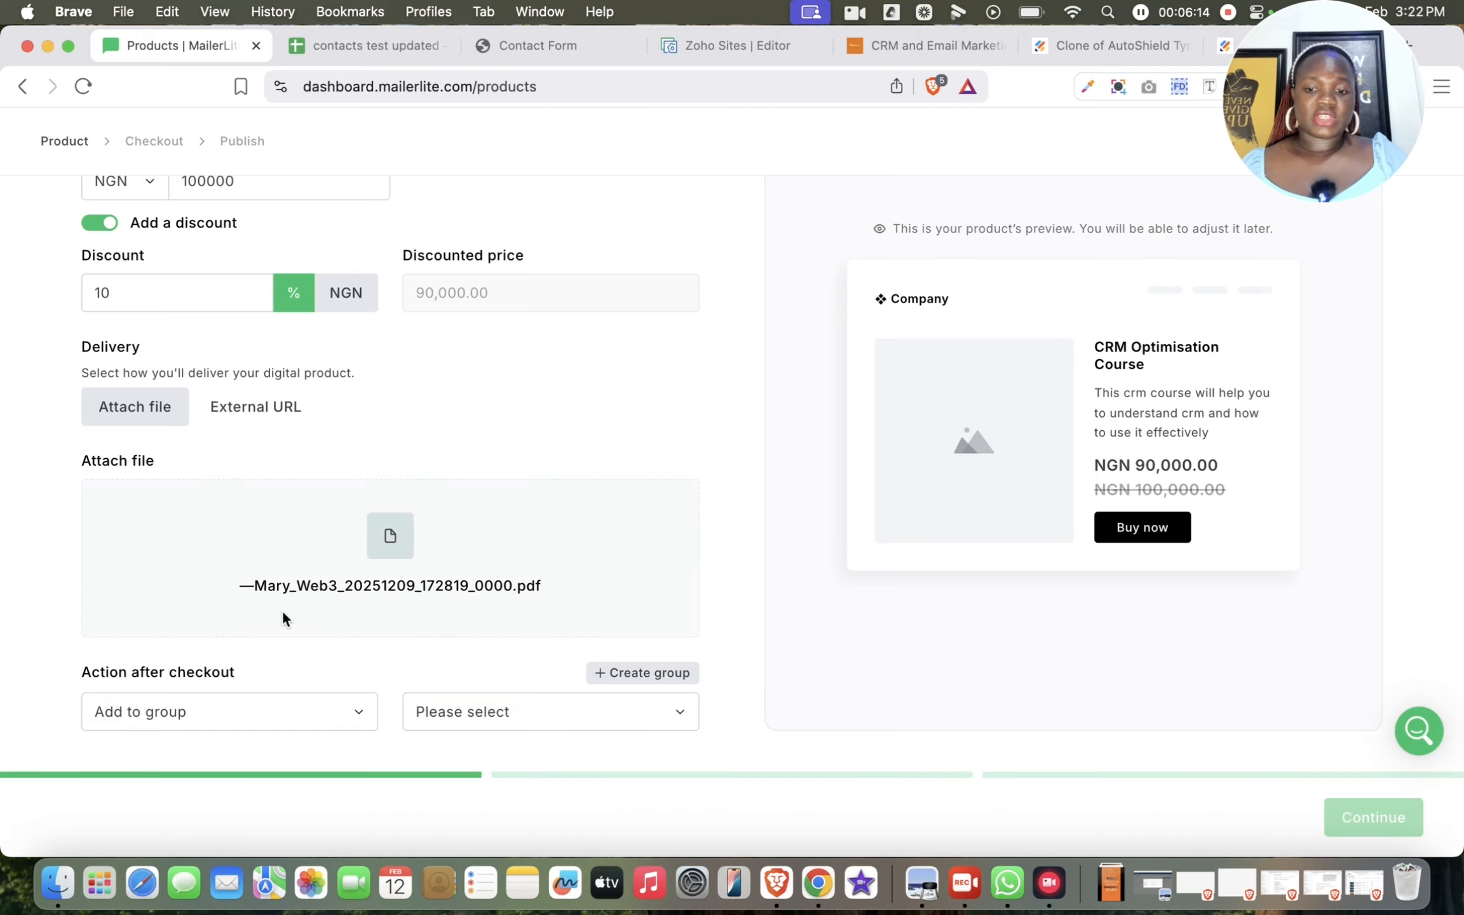
click(464, 710)
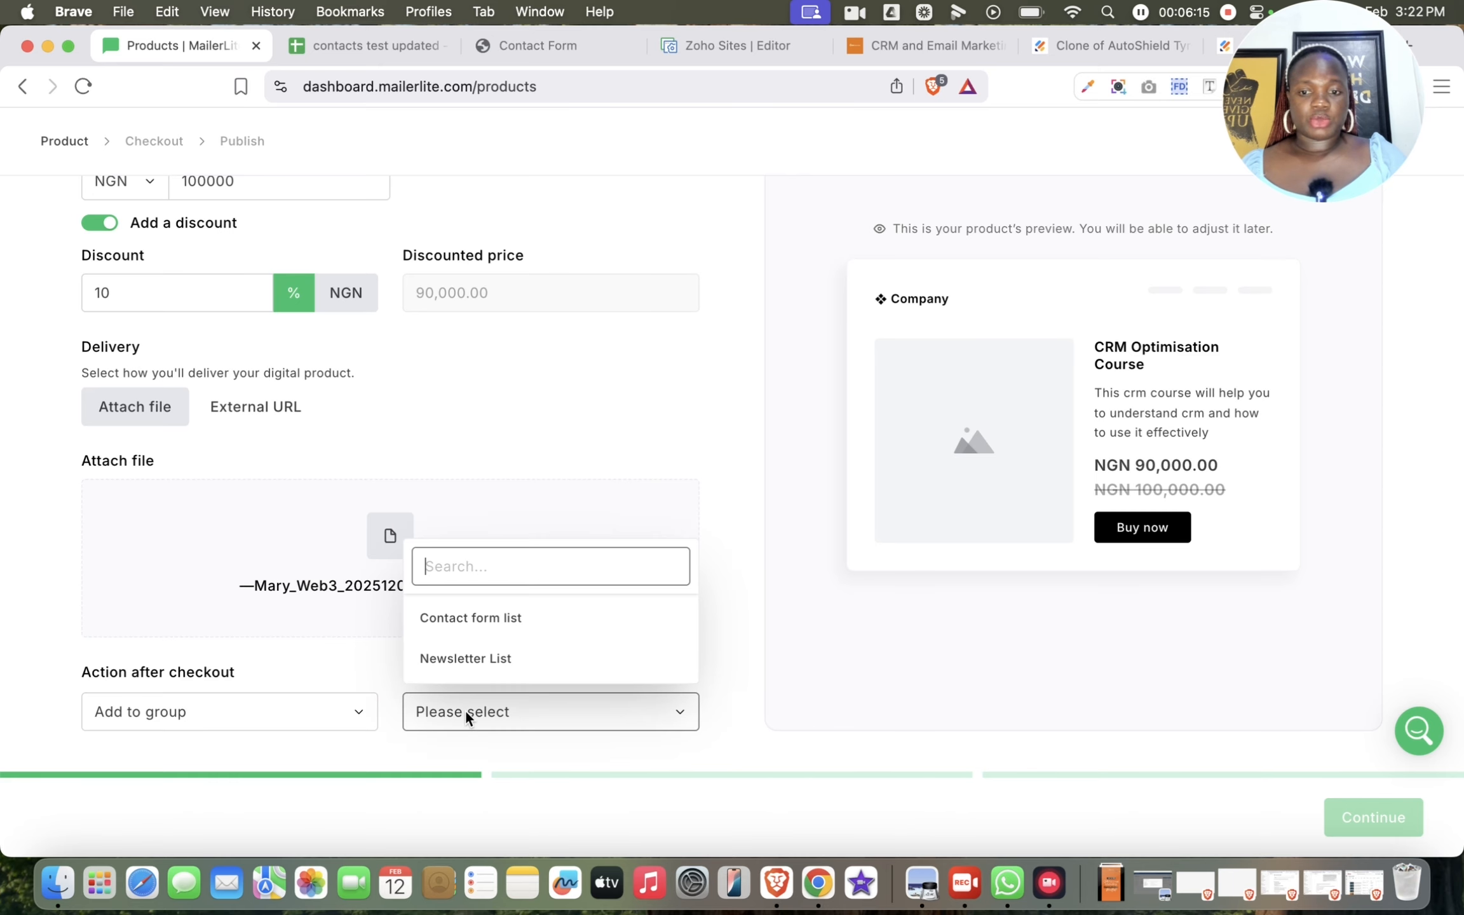
click(516, 629)
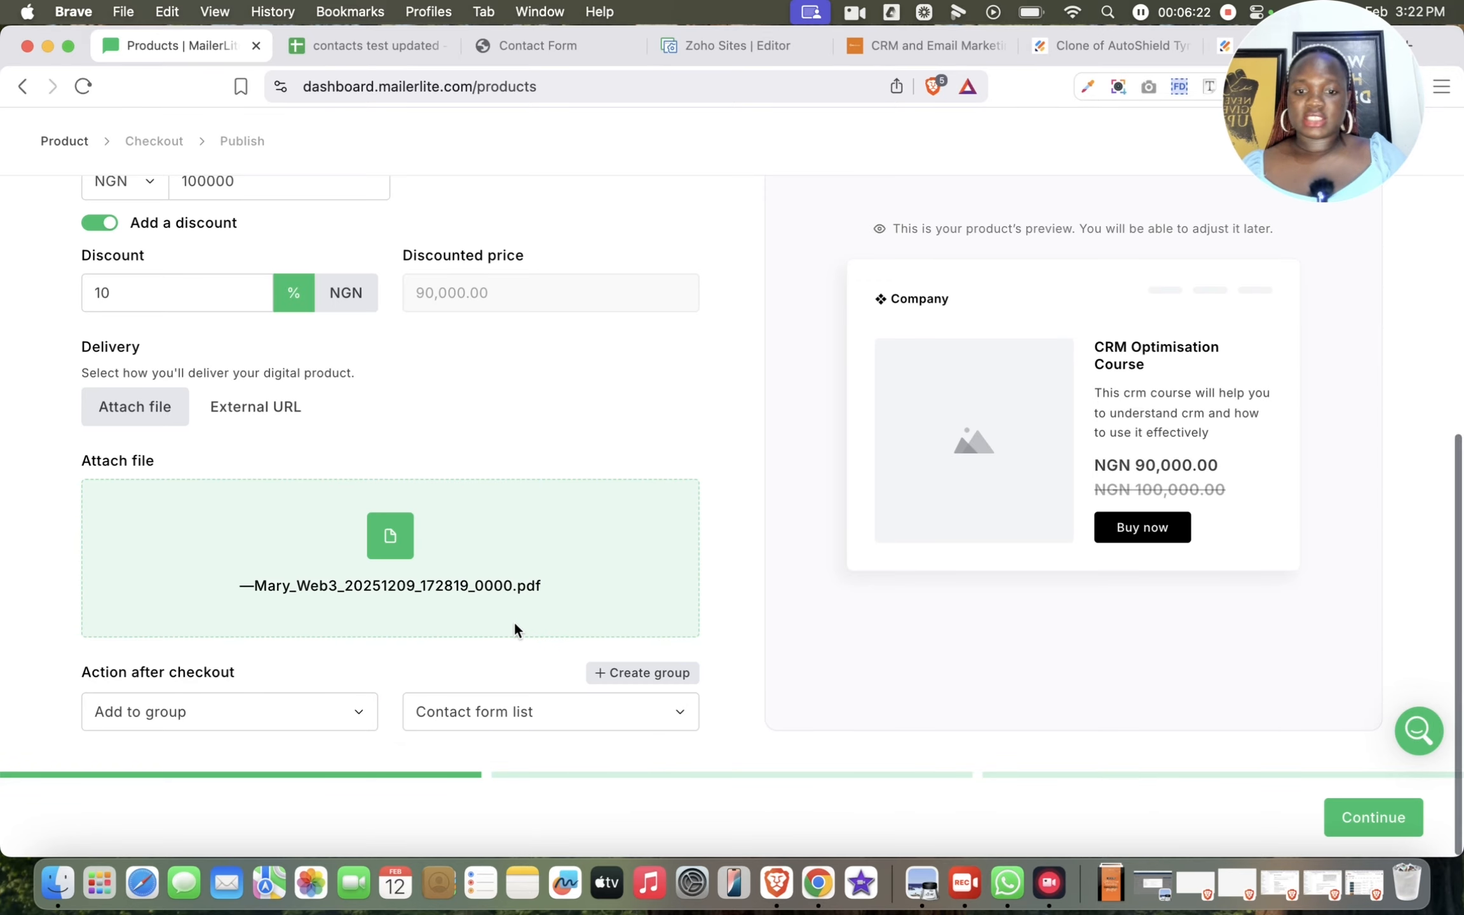
Step: Create a new group named Course List for the action after checkout
click(654, 675)
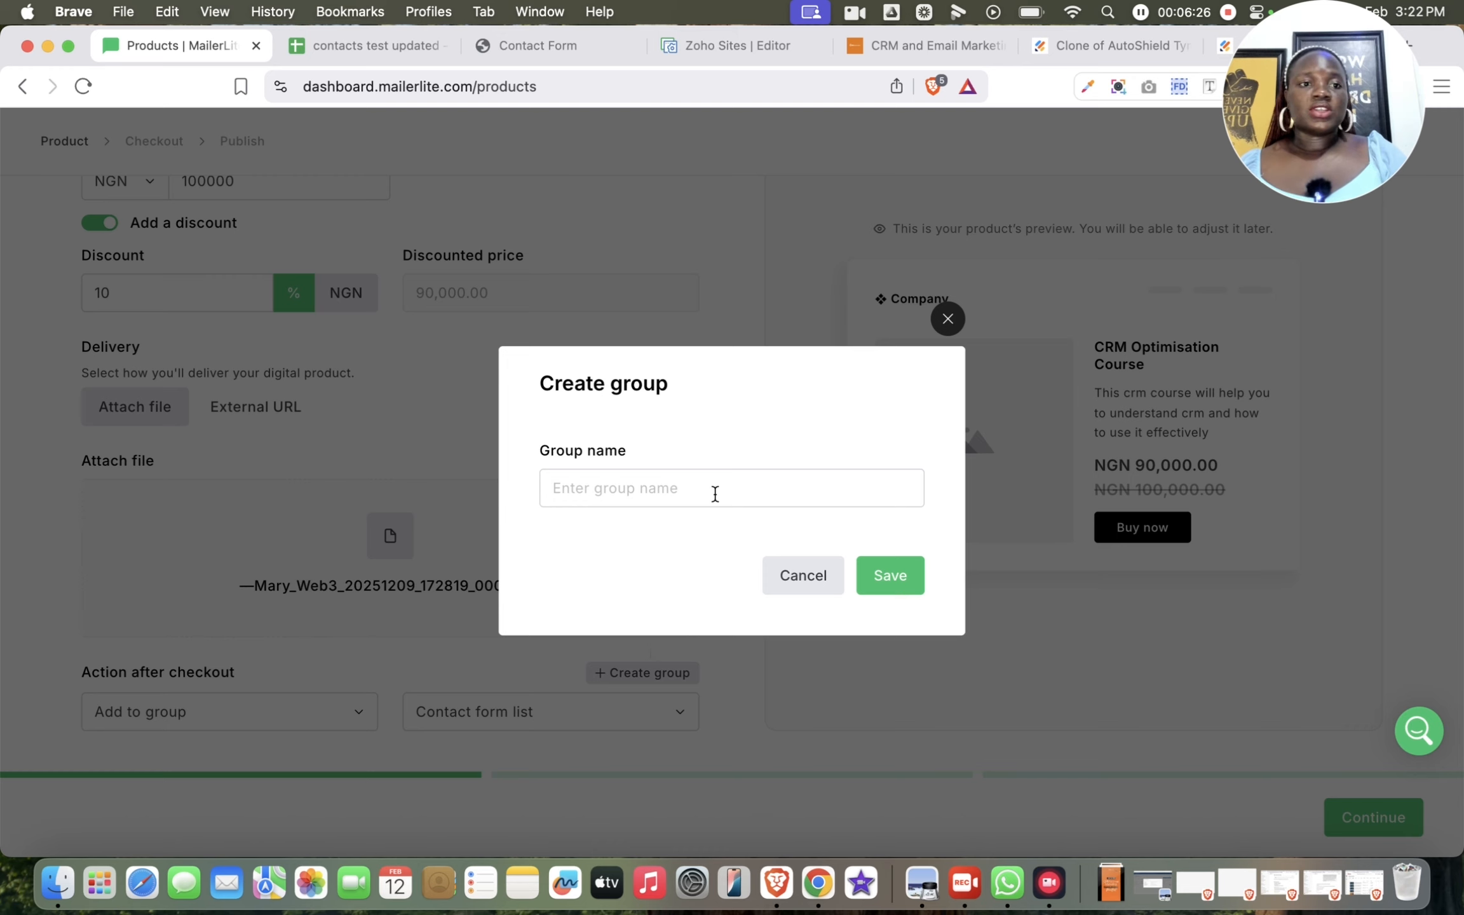
click(685, 482)
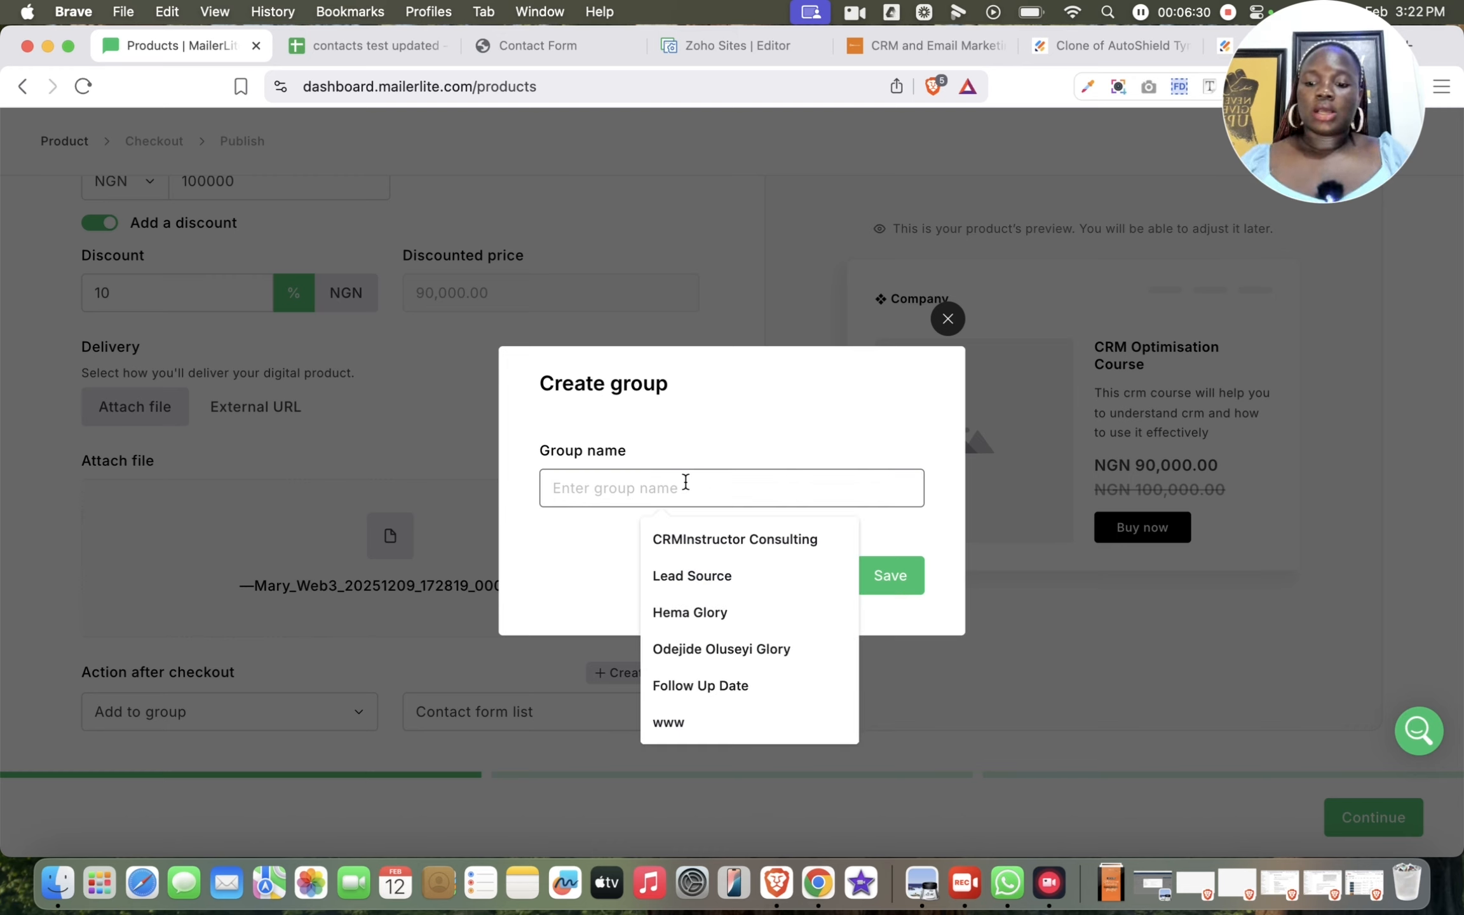
text(Course List)
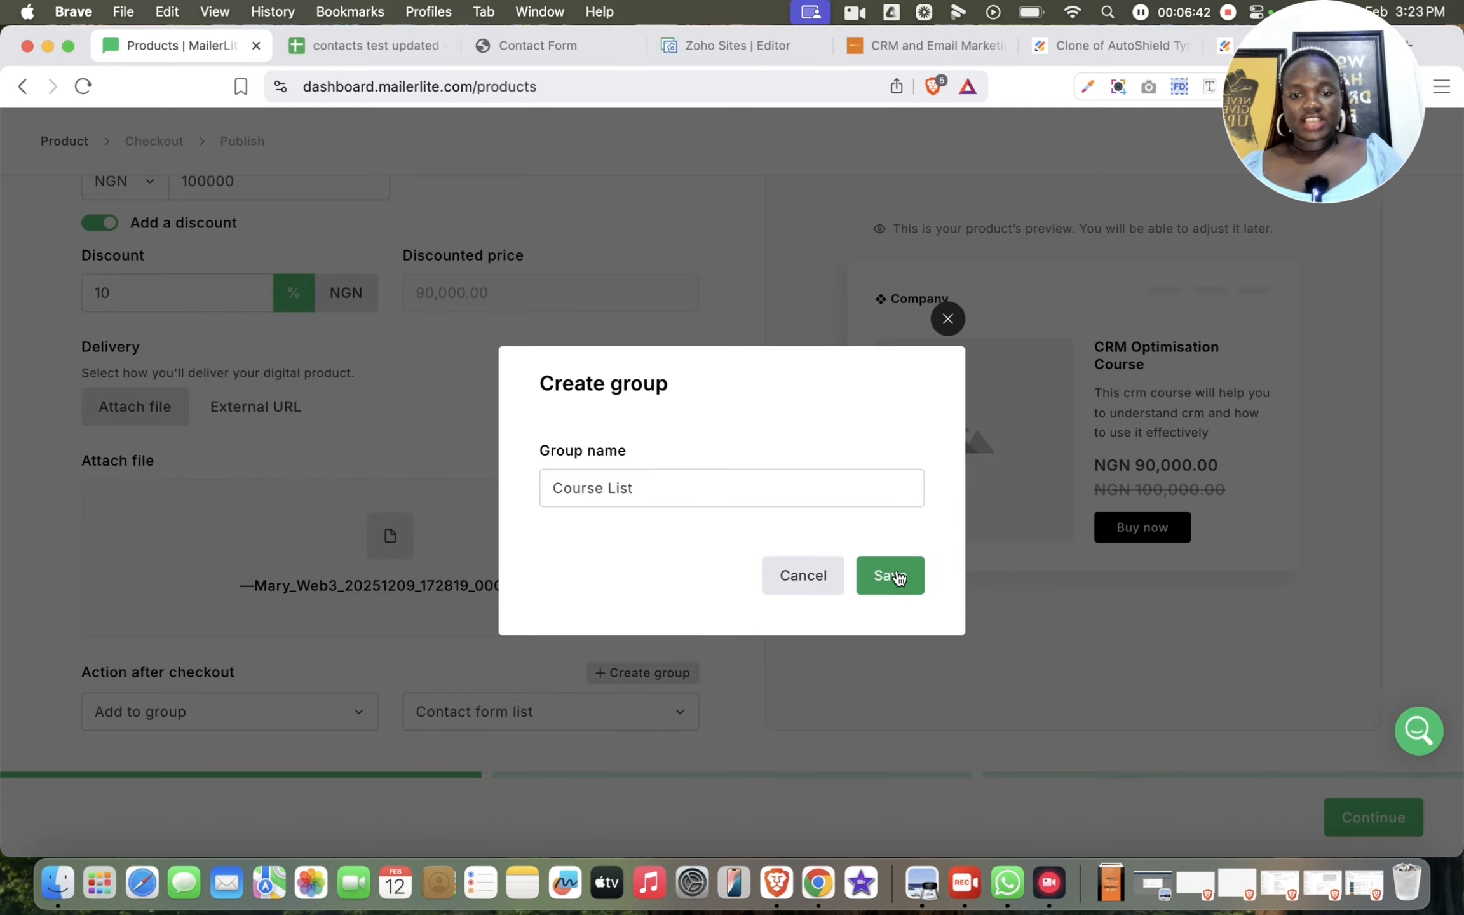
click(902, 569)
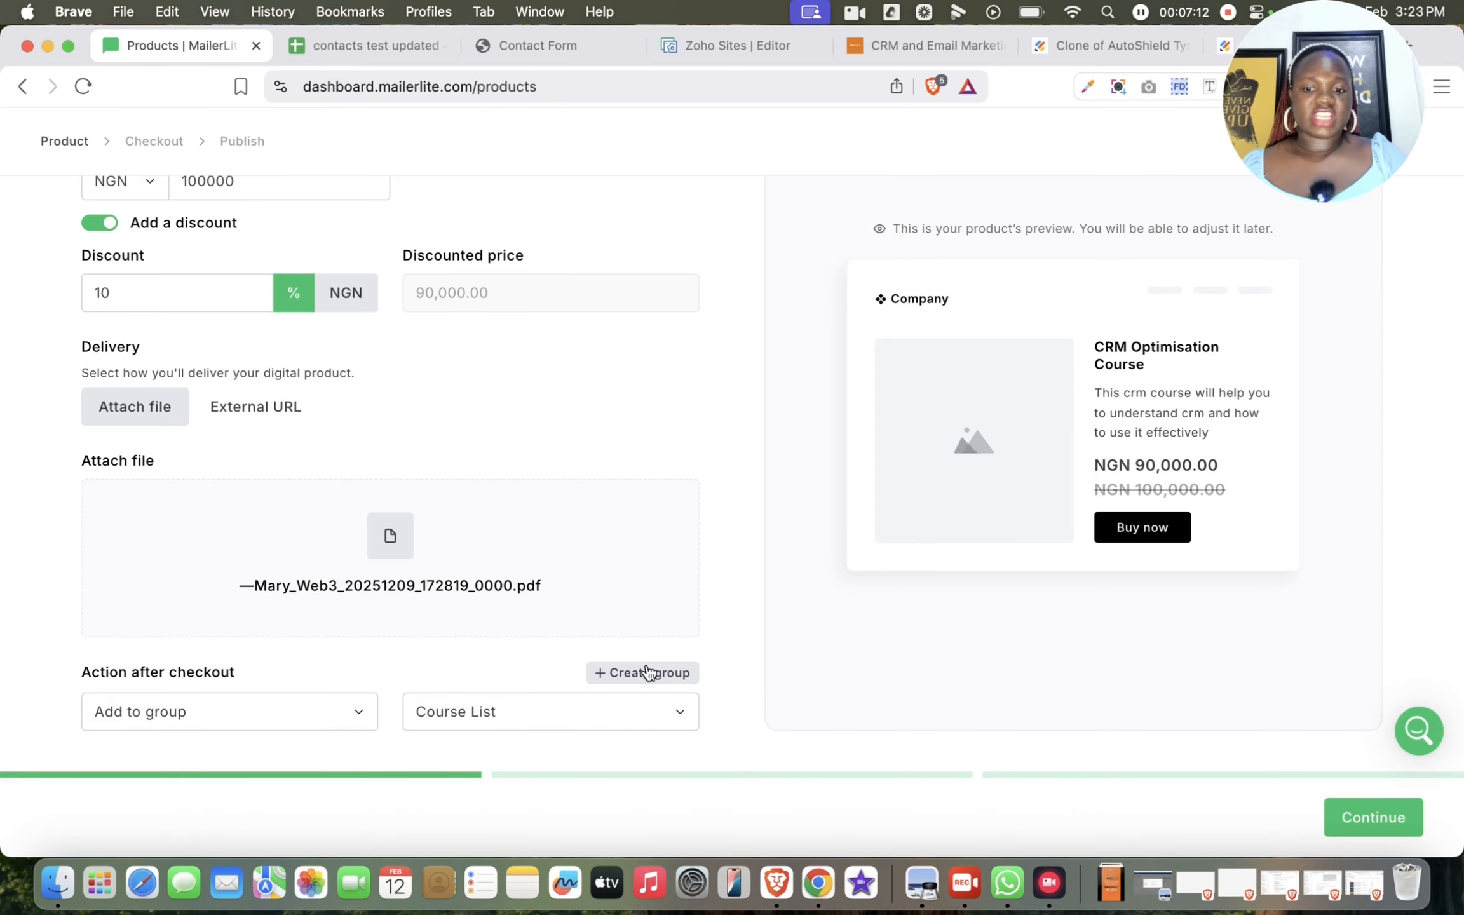
Step: Set sales pipeline.png from the file manager as the product image, previewing it at full size first
scroll(559, 722, up, 10)
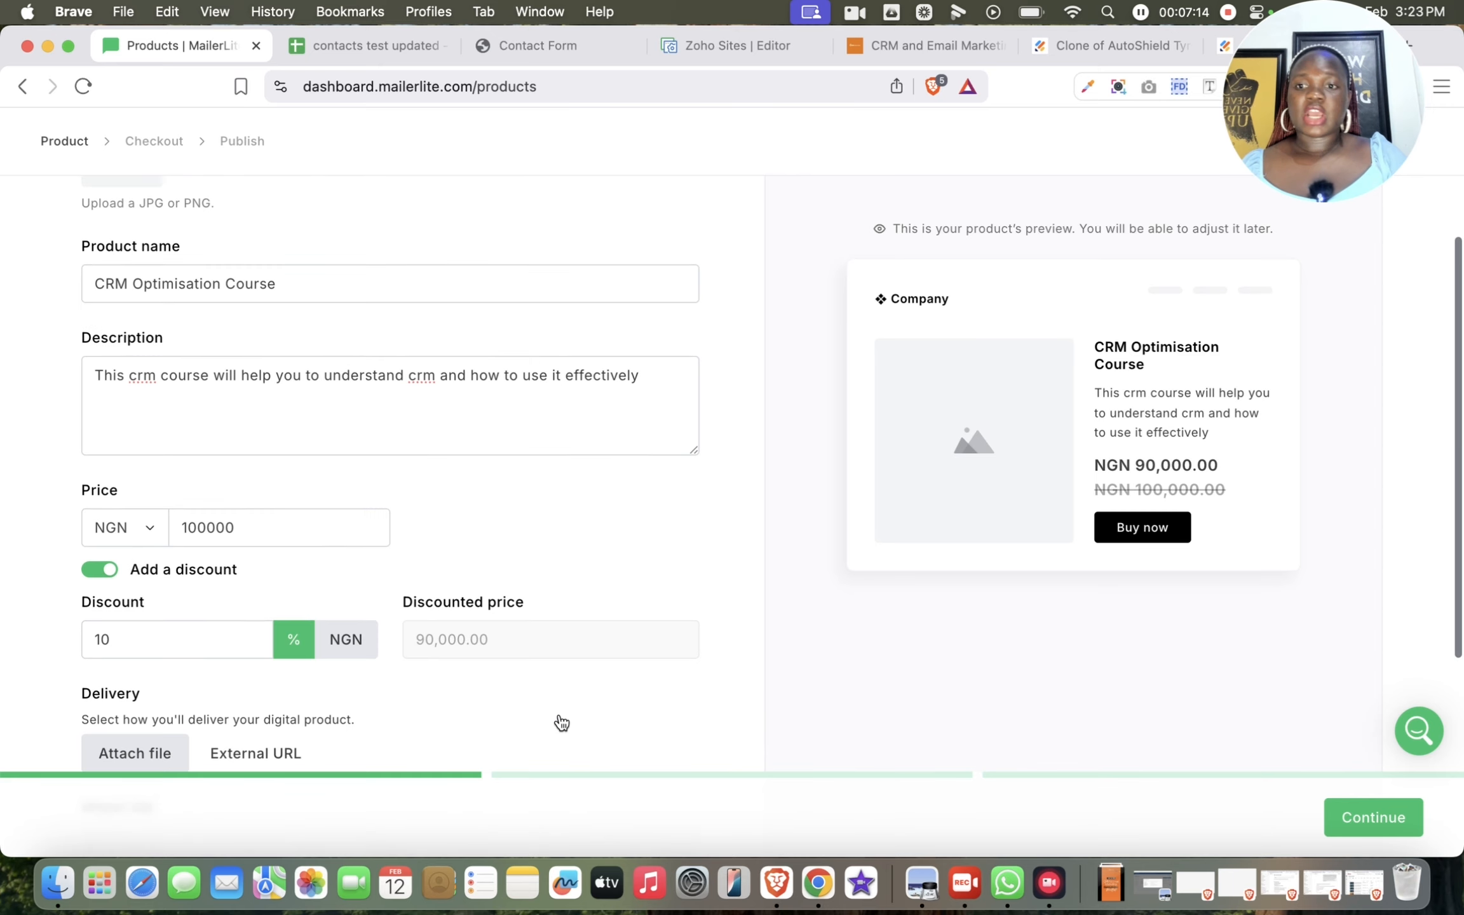
click(242, 374)
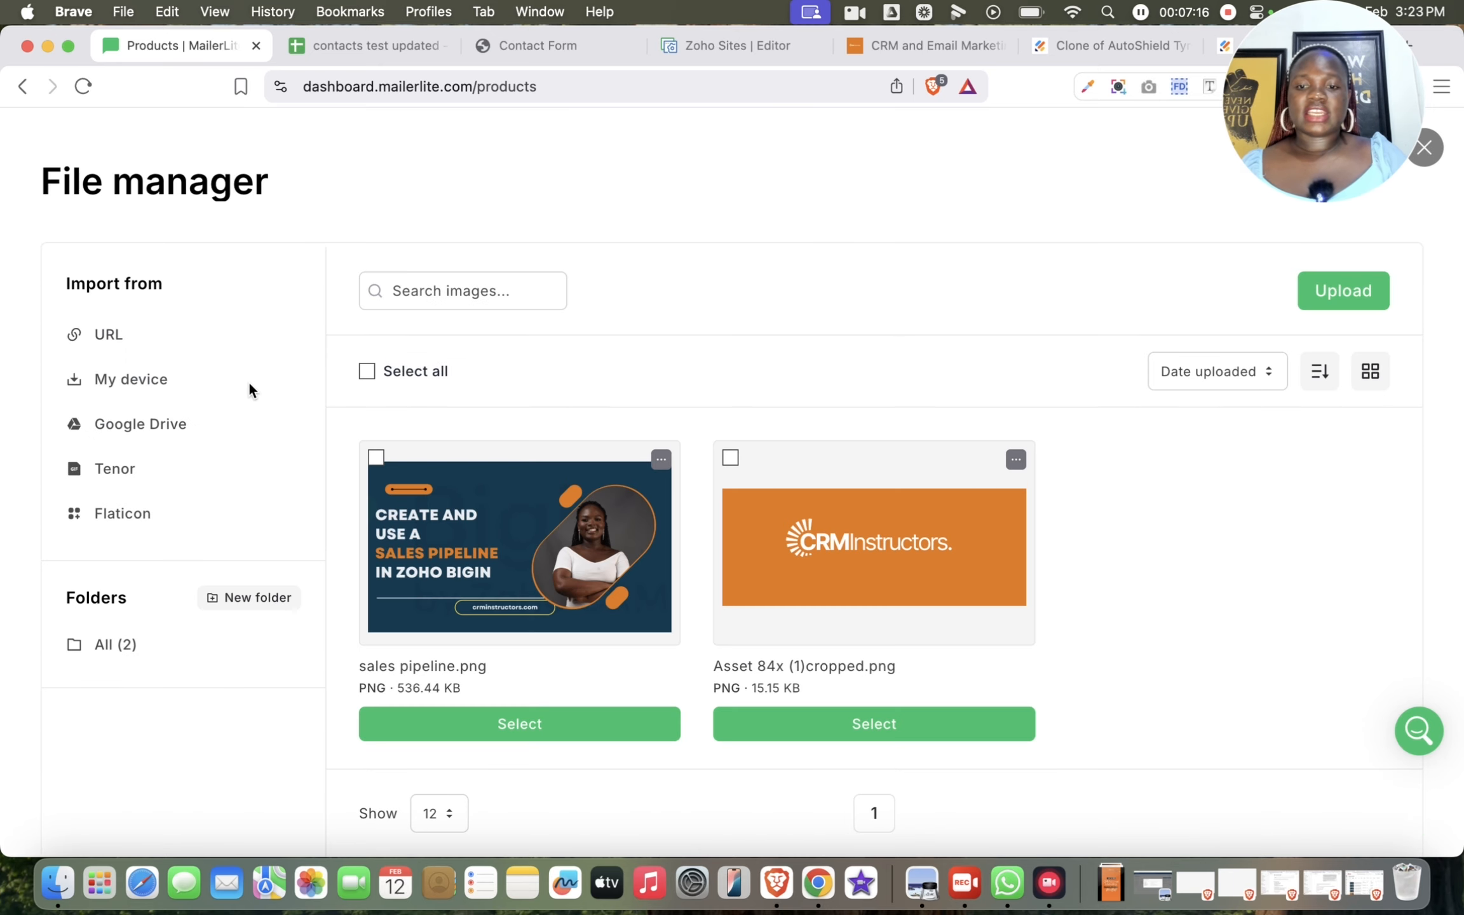
click(518, 596)
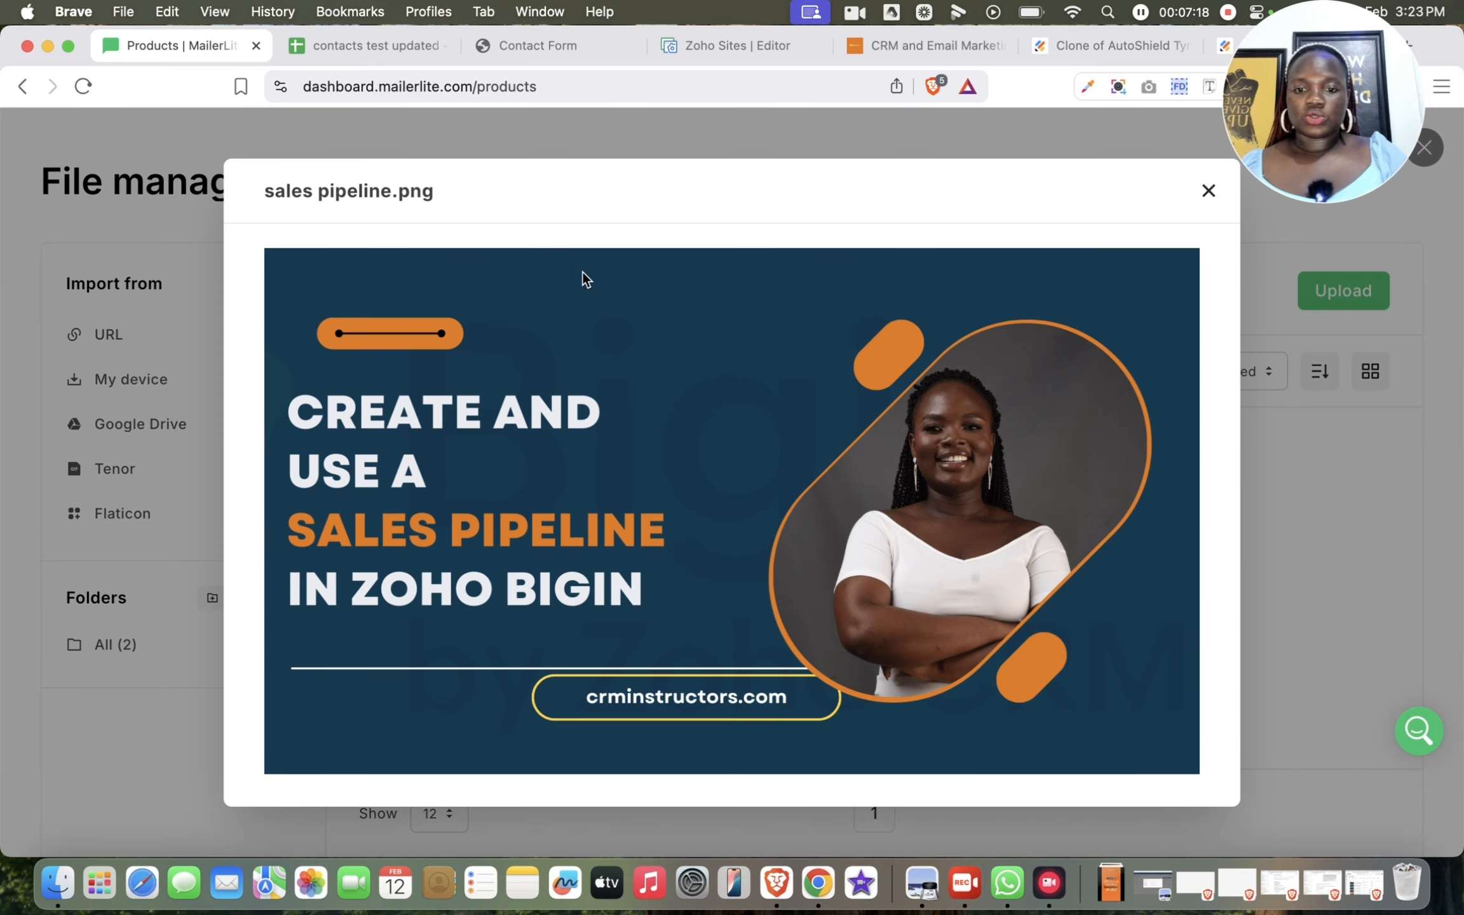
click(1298, 476)
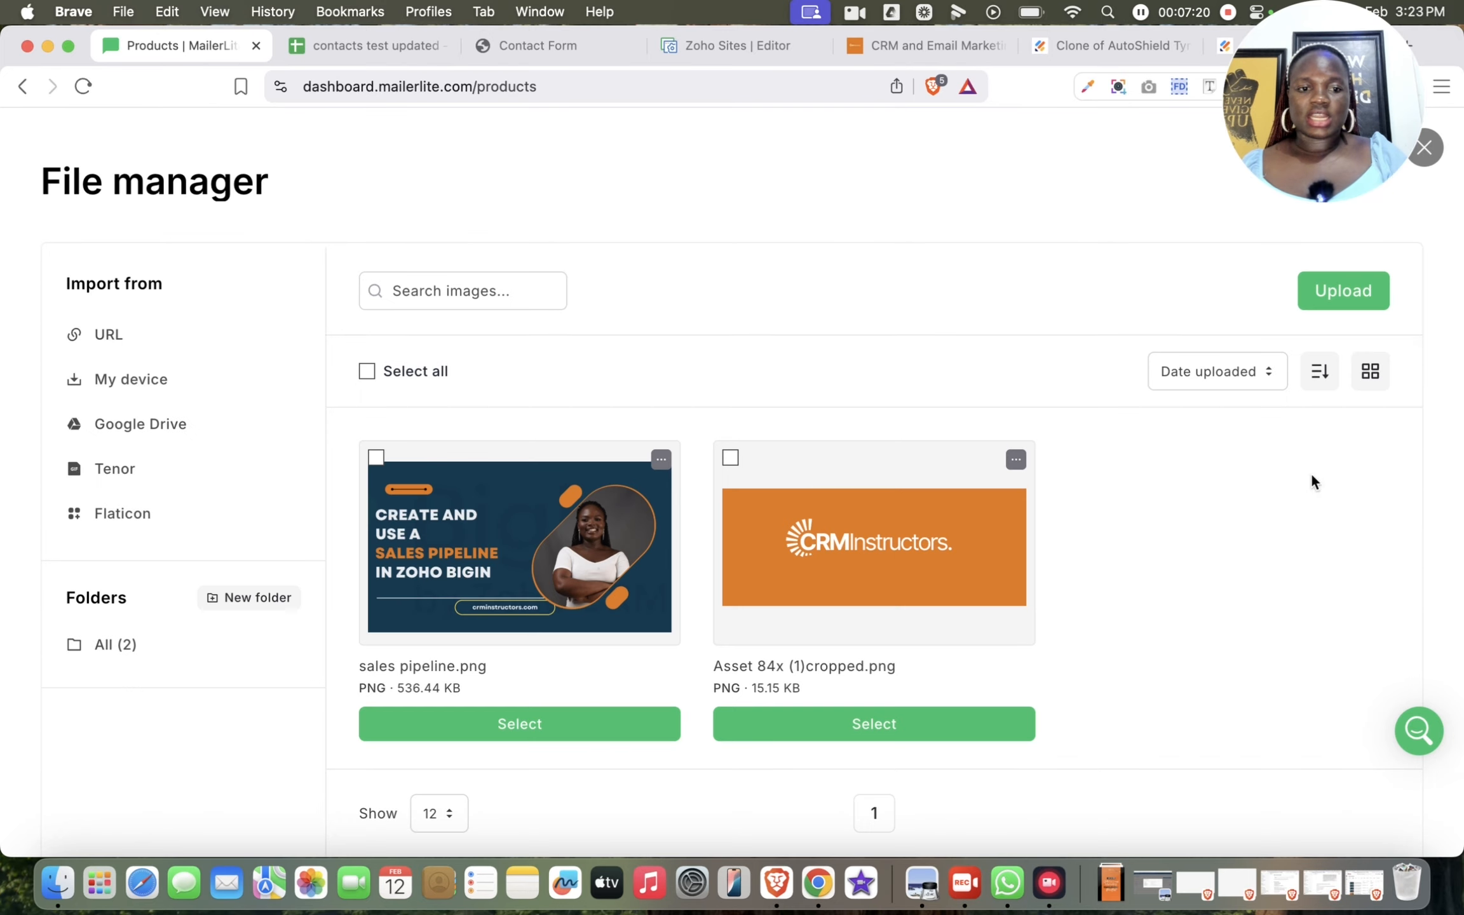
click(585, 724)
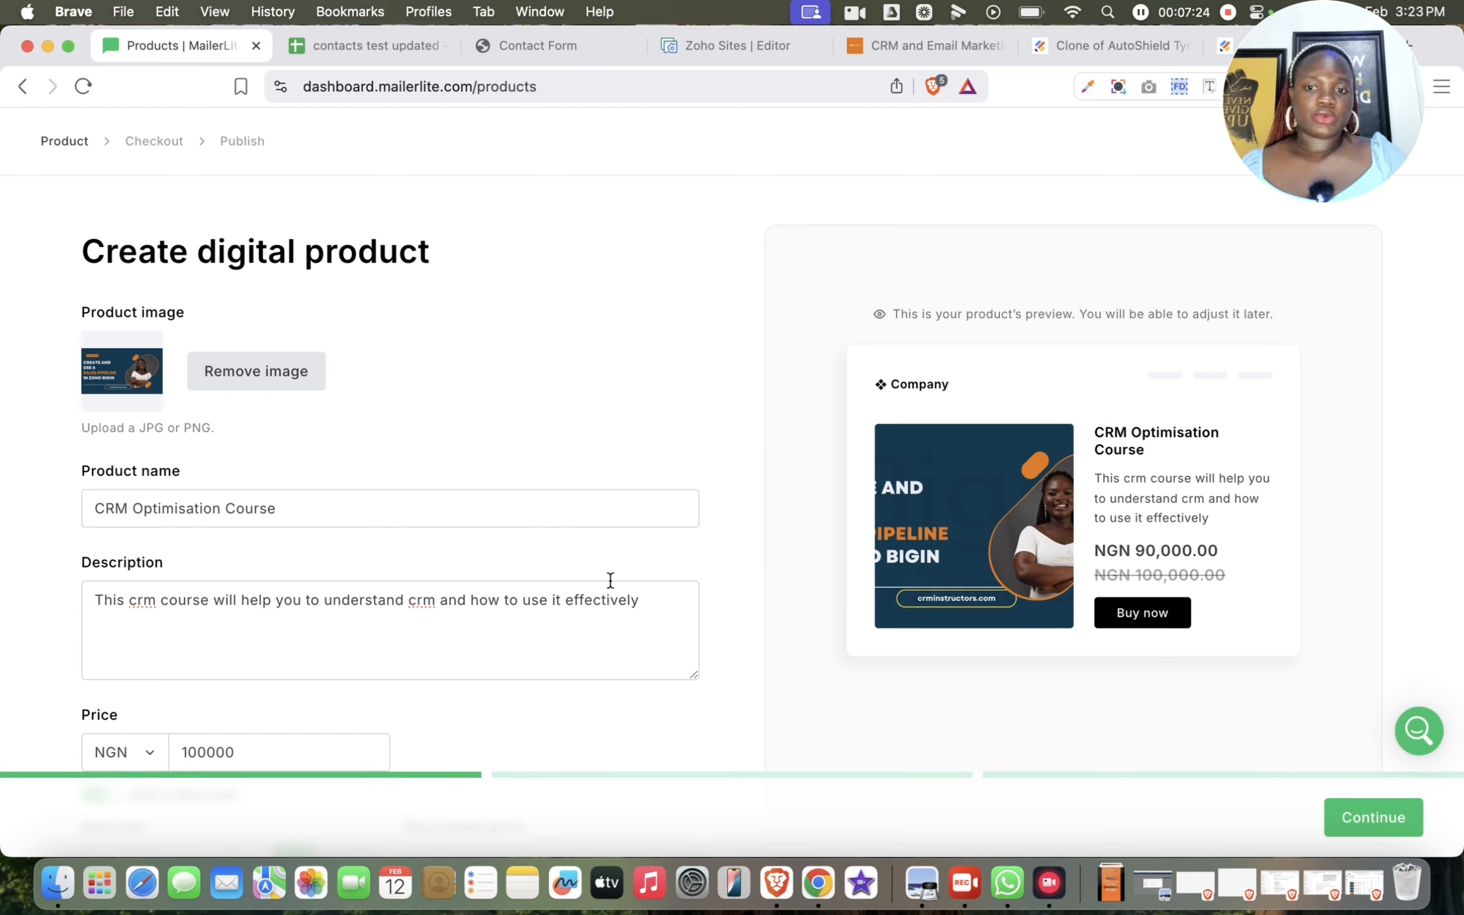
Step: Review the completed digital product details and preview, and continue to the checkout setup
scroll(567, 549, down, 5)
scroll(565, 550, down, 12)
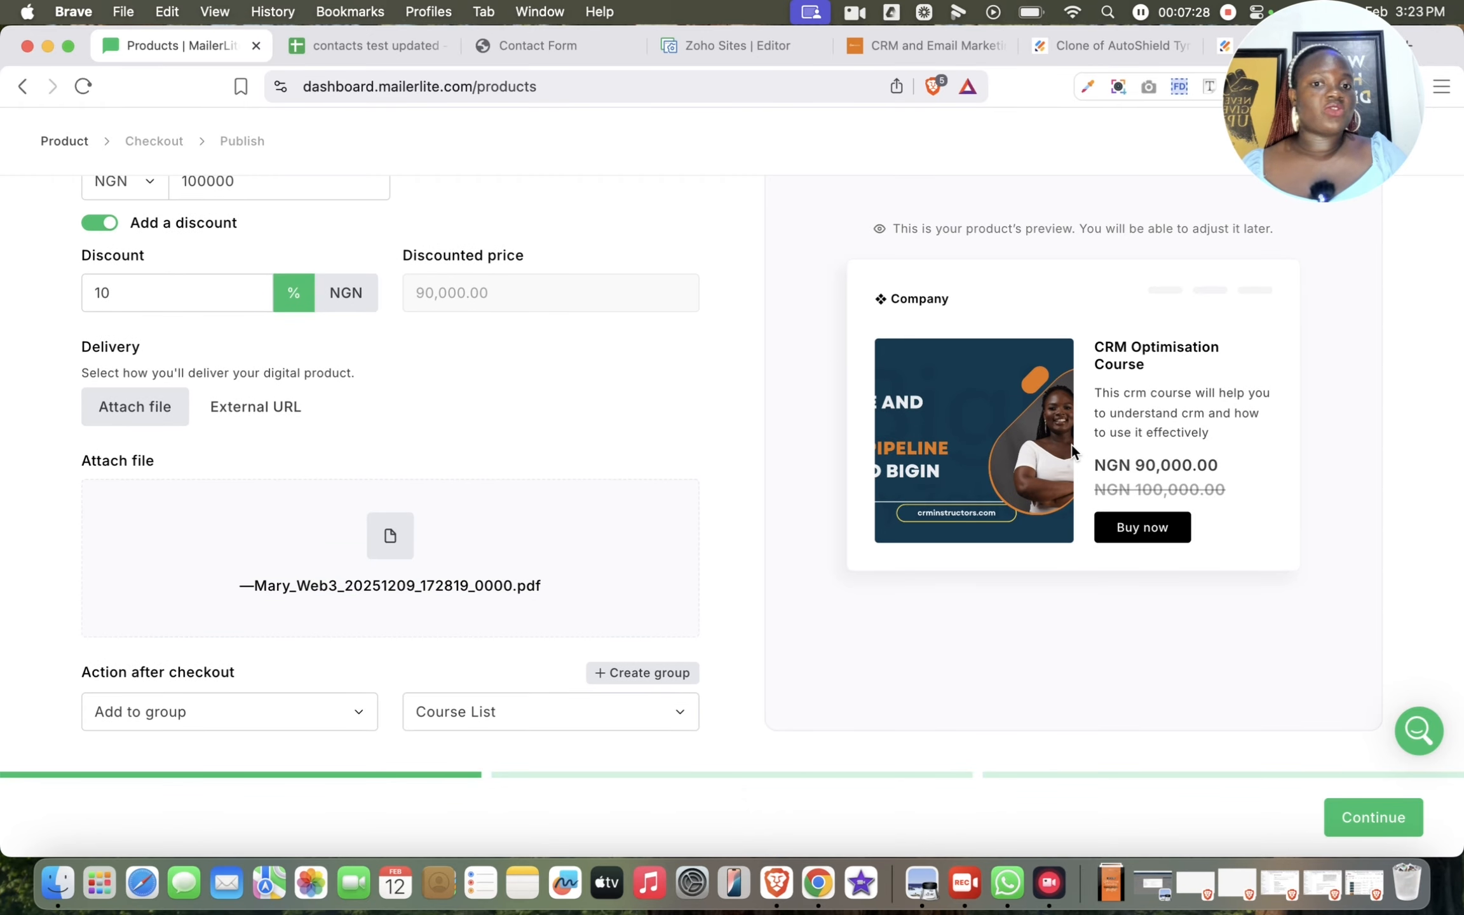
scroll(1072, 445, up, 2)
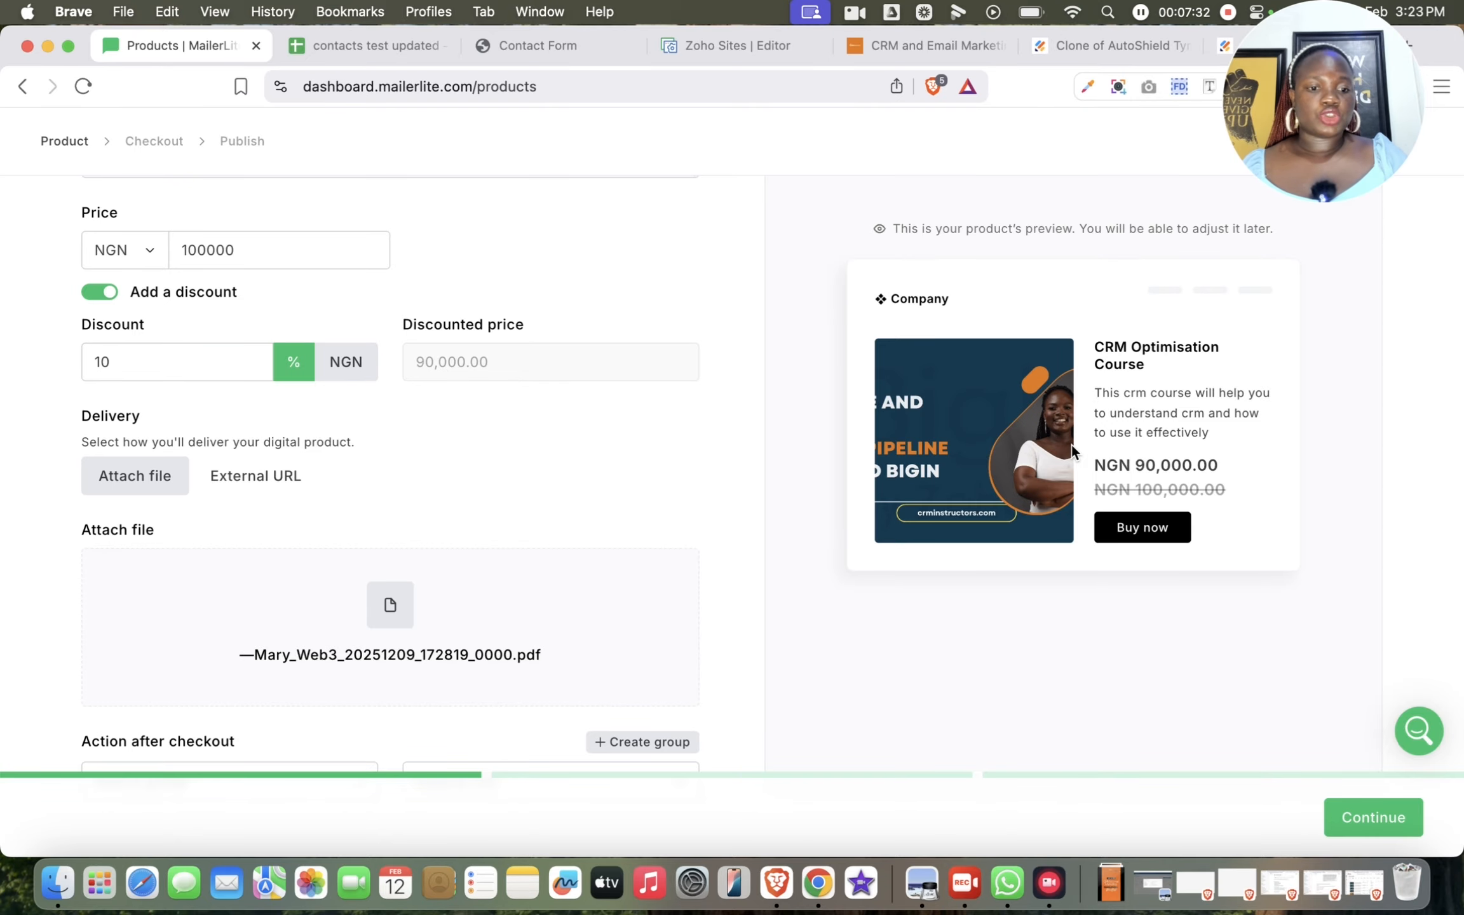
scroll(1015, 535, down, 2)
scroll(1015, 540, up, 2)
scroll(1015, 550, up, 10)
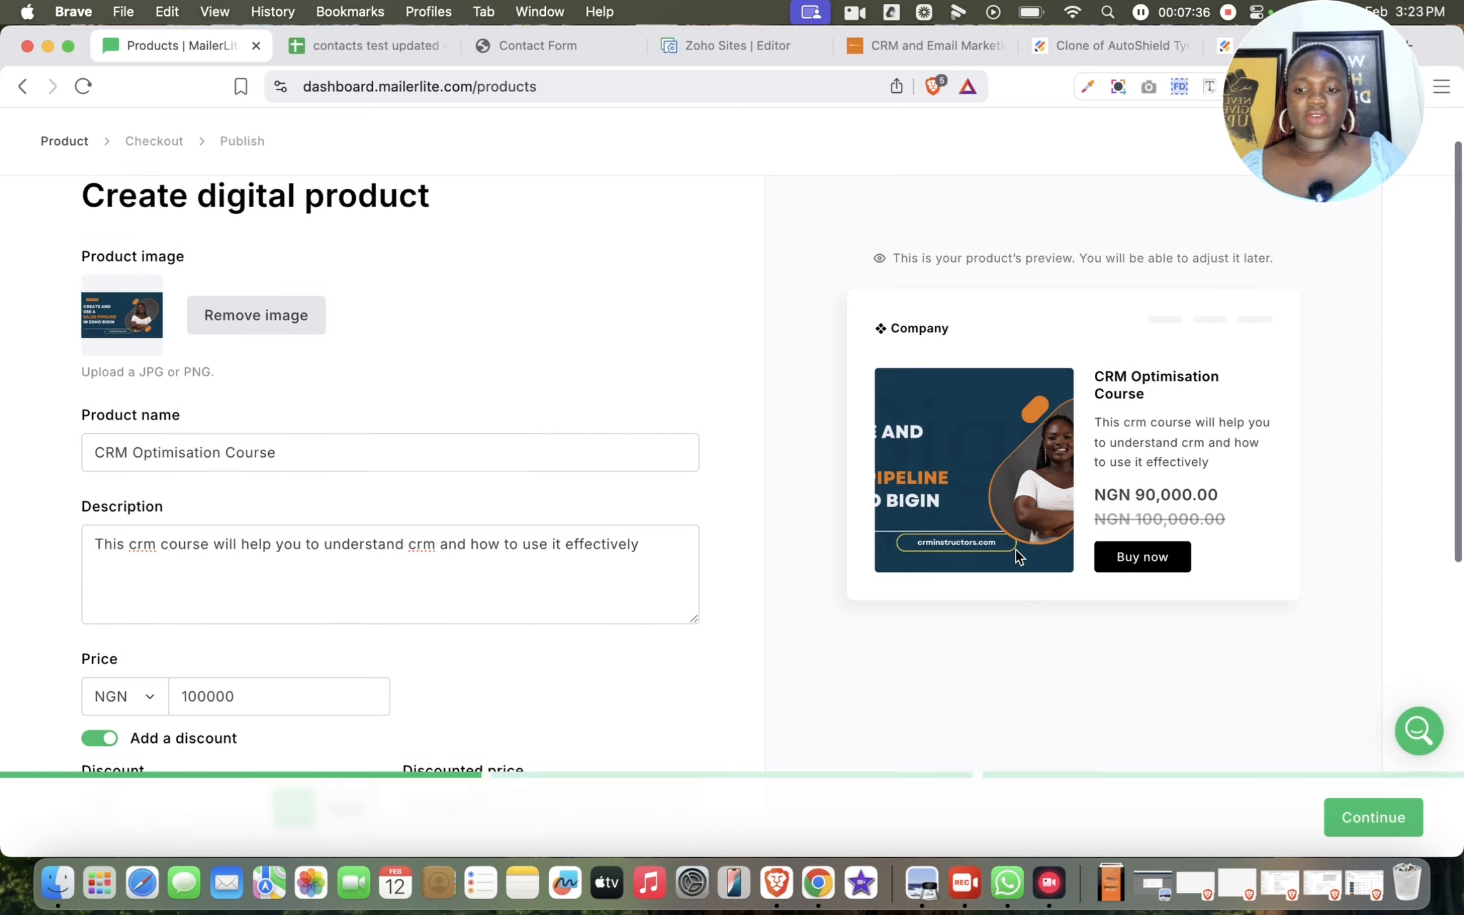
click(1366, 821)
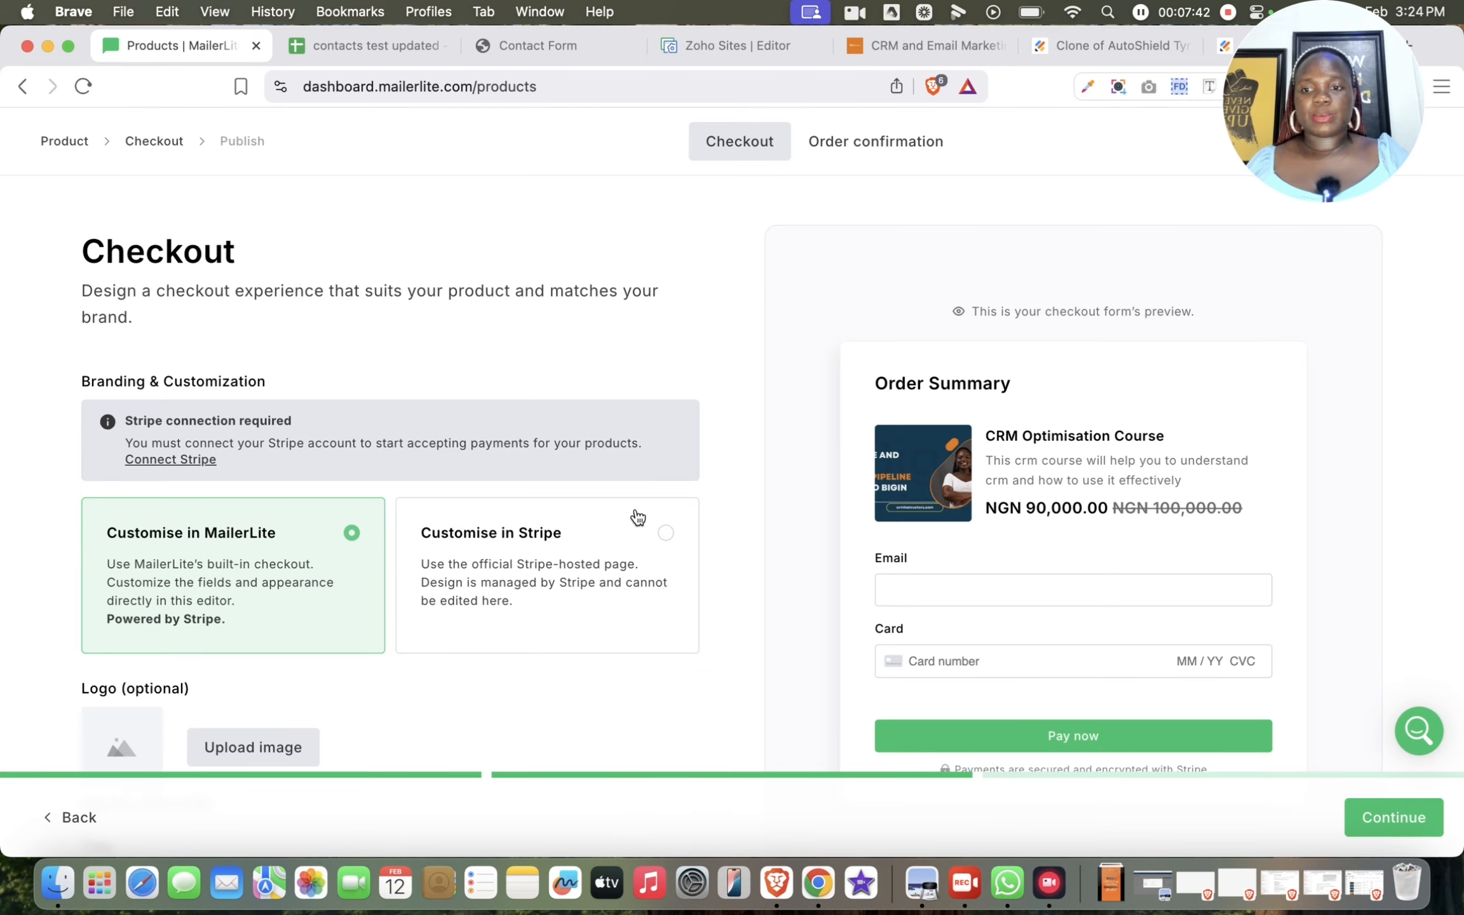
Step: Examine the checkout page's Stripe connection notice, its customisation choices and the checkout form preview
scroll(637, 518, down, 3)
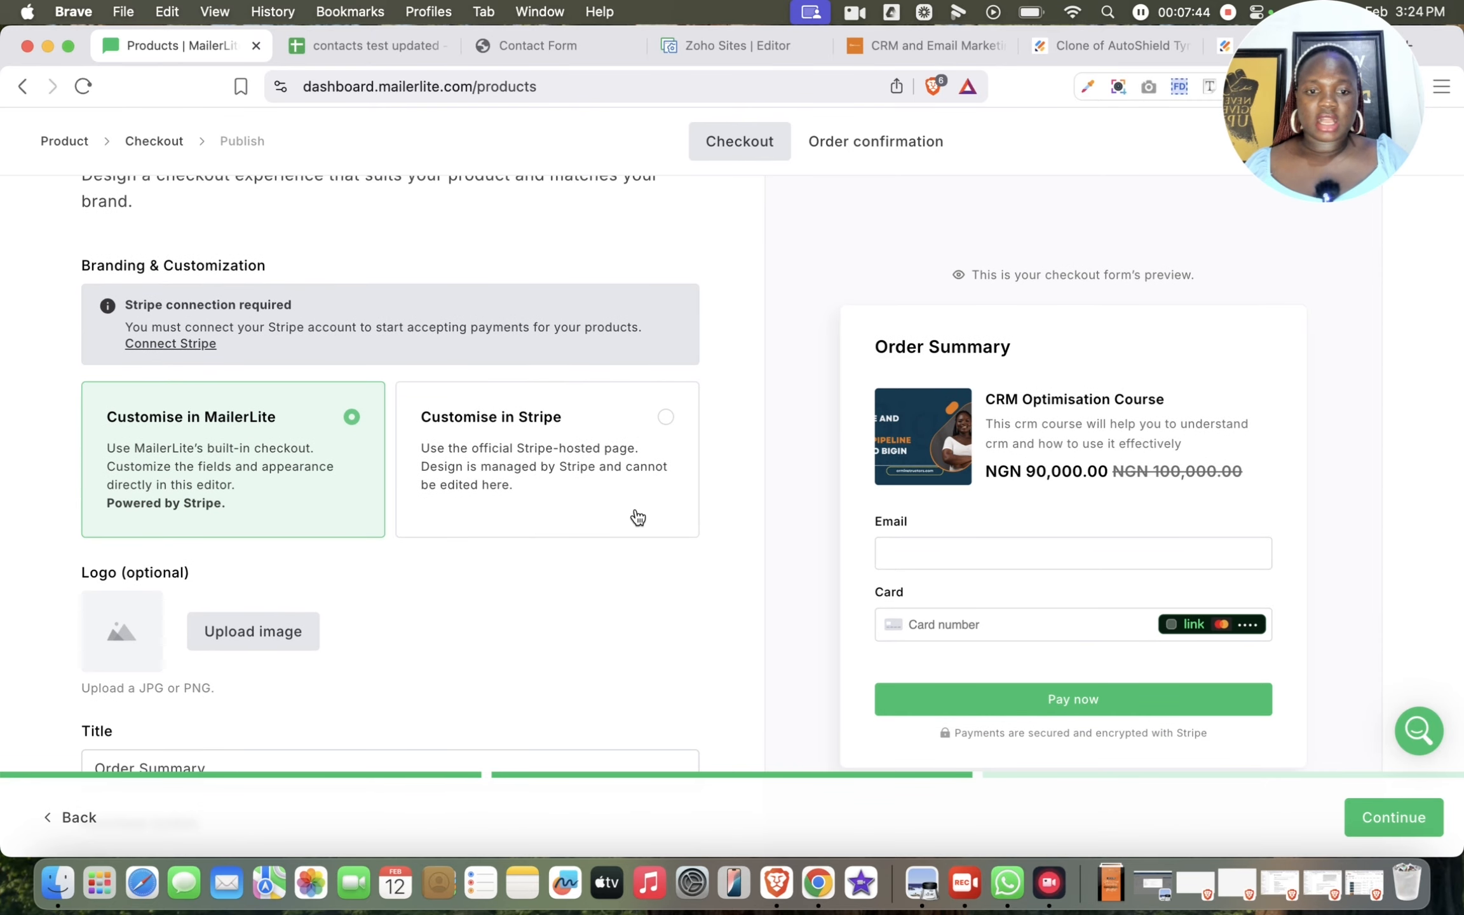
scroll(294, 375, up, 3)
scroll(294, 375, down, 2)
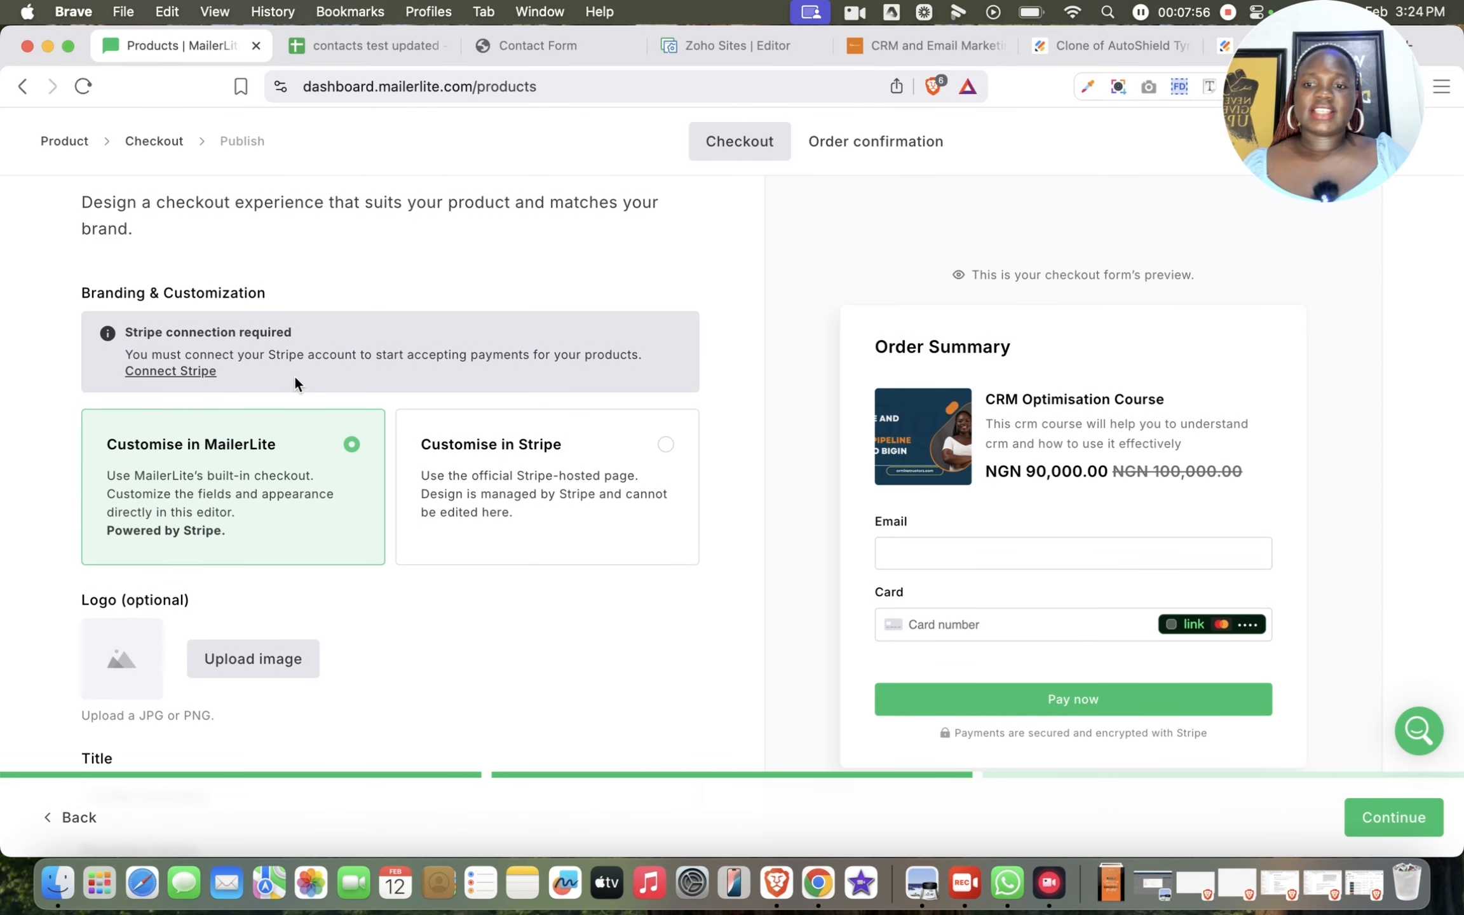
scroll(296, 381, up, 2)
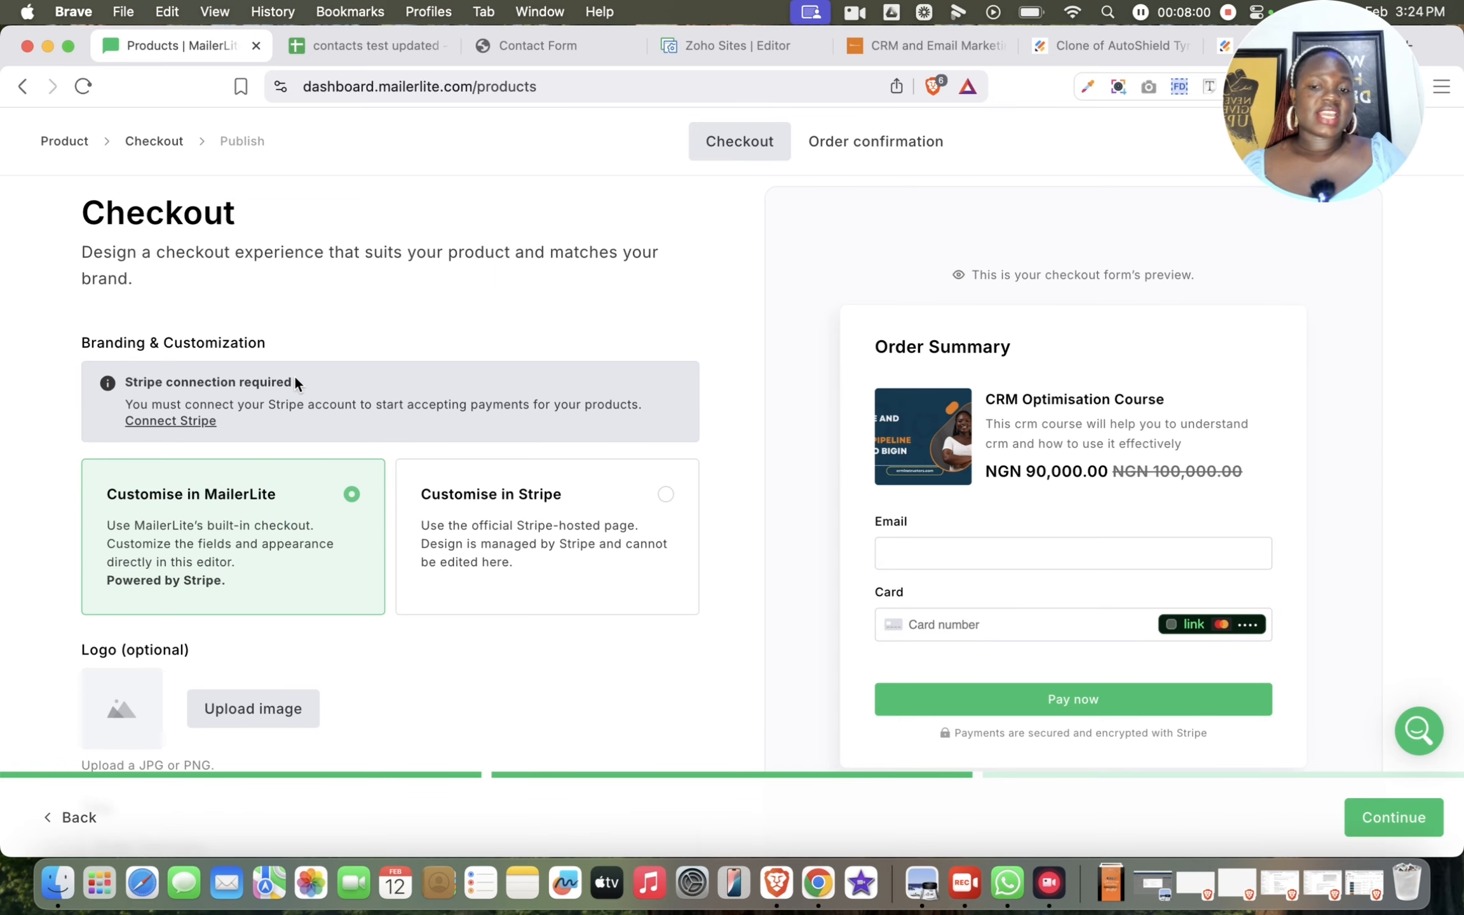
Step: Preview the Customise in Stripe checkout option, switch back to Customise in MailerLite and look through its settings
click(647, 546)
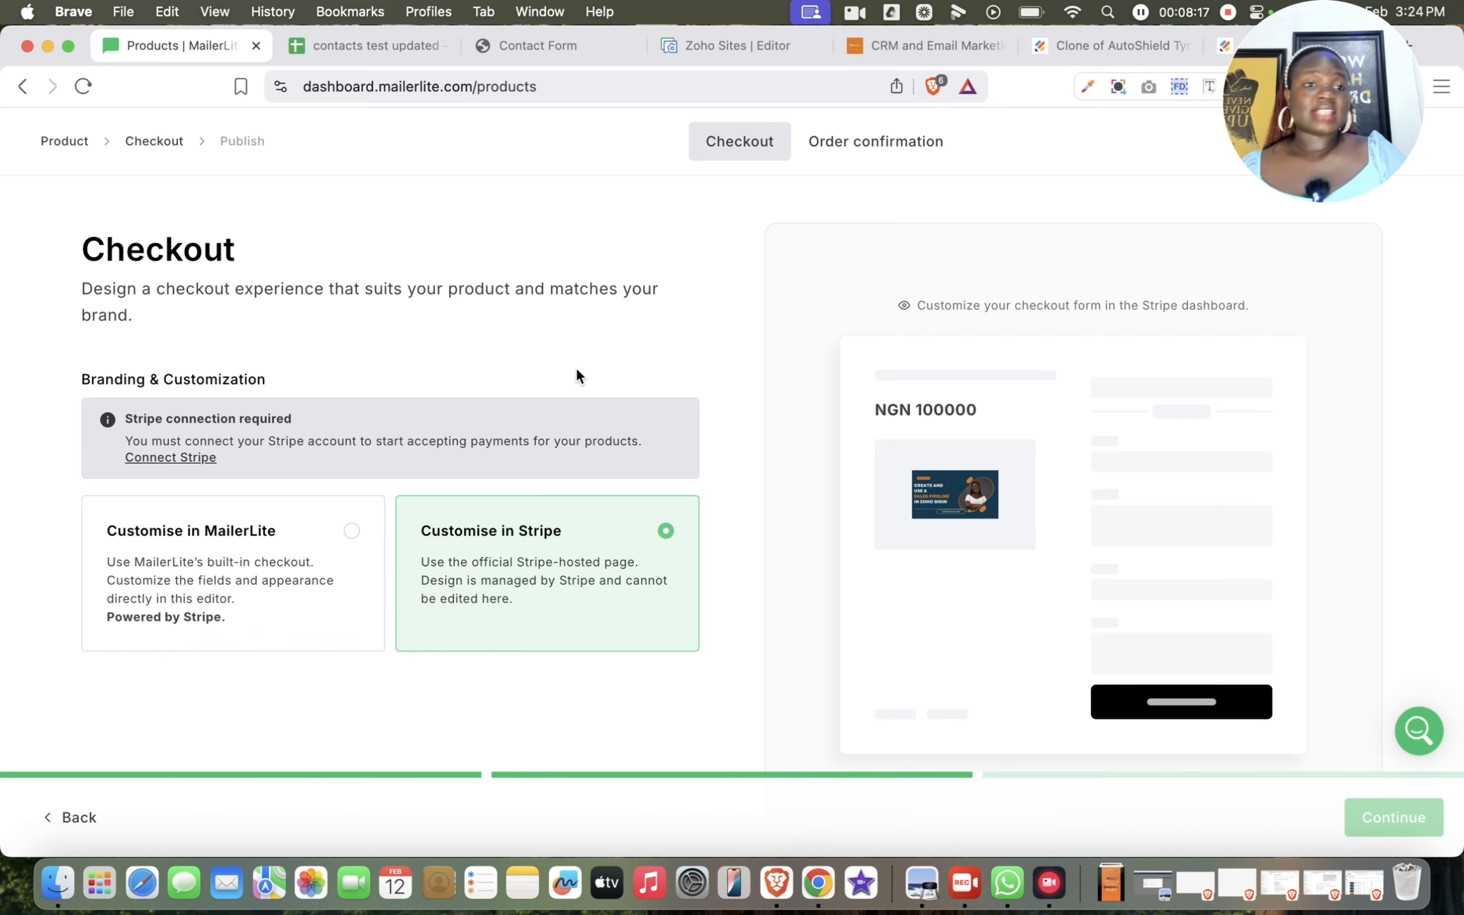
click(300, 554)
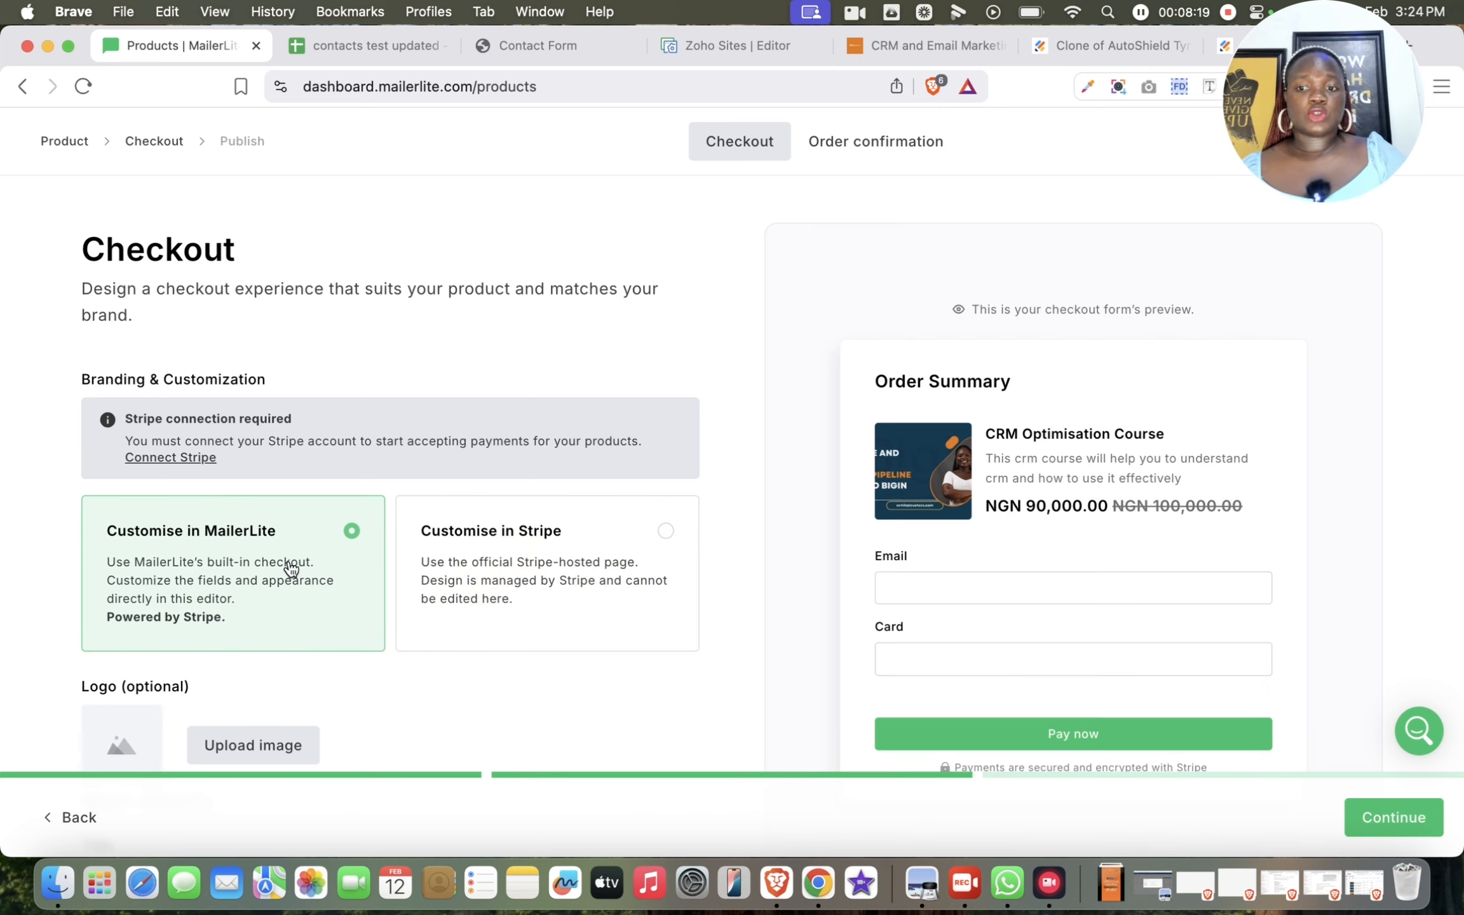
scroll(293, 559, down, 5)
scroll(289, 559, down, 1)
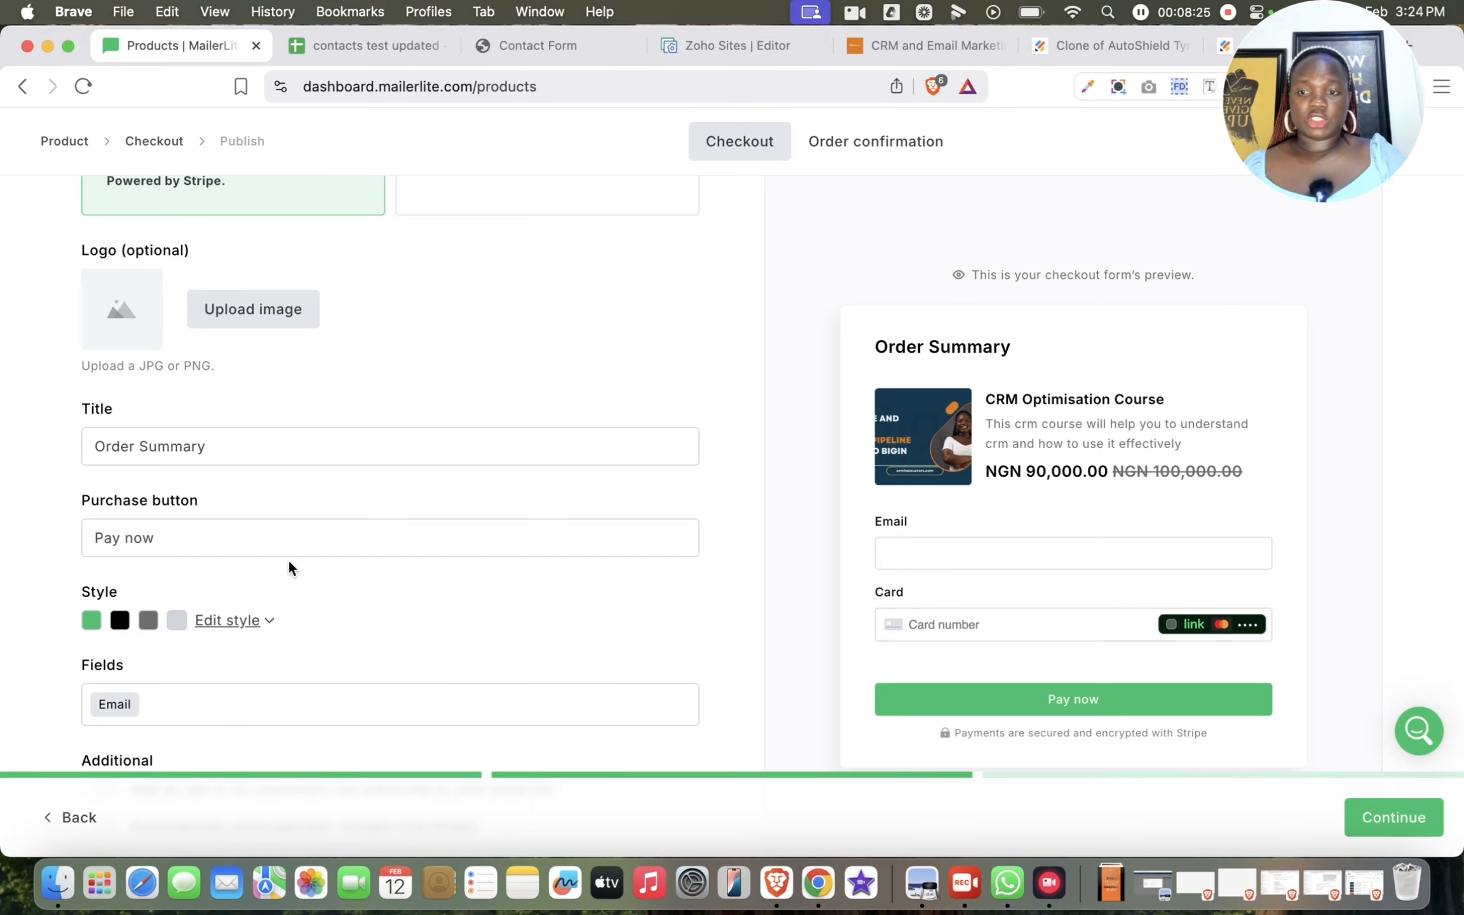
Step: Set Asset 84x (1)cropped.png from the file manager as the checkout logo
scroll(301, 337, up, 4)
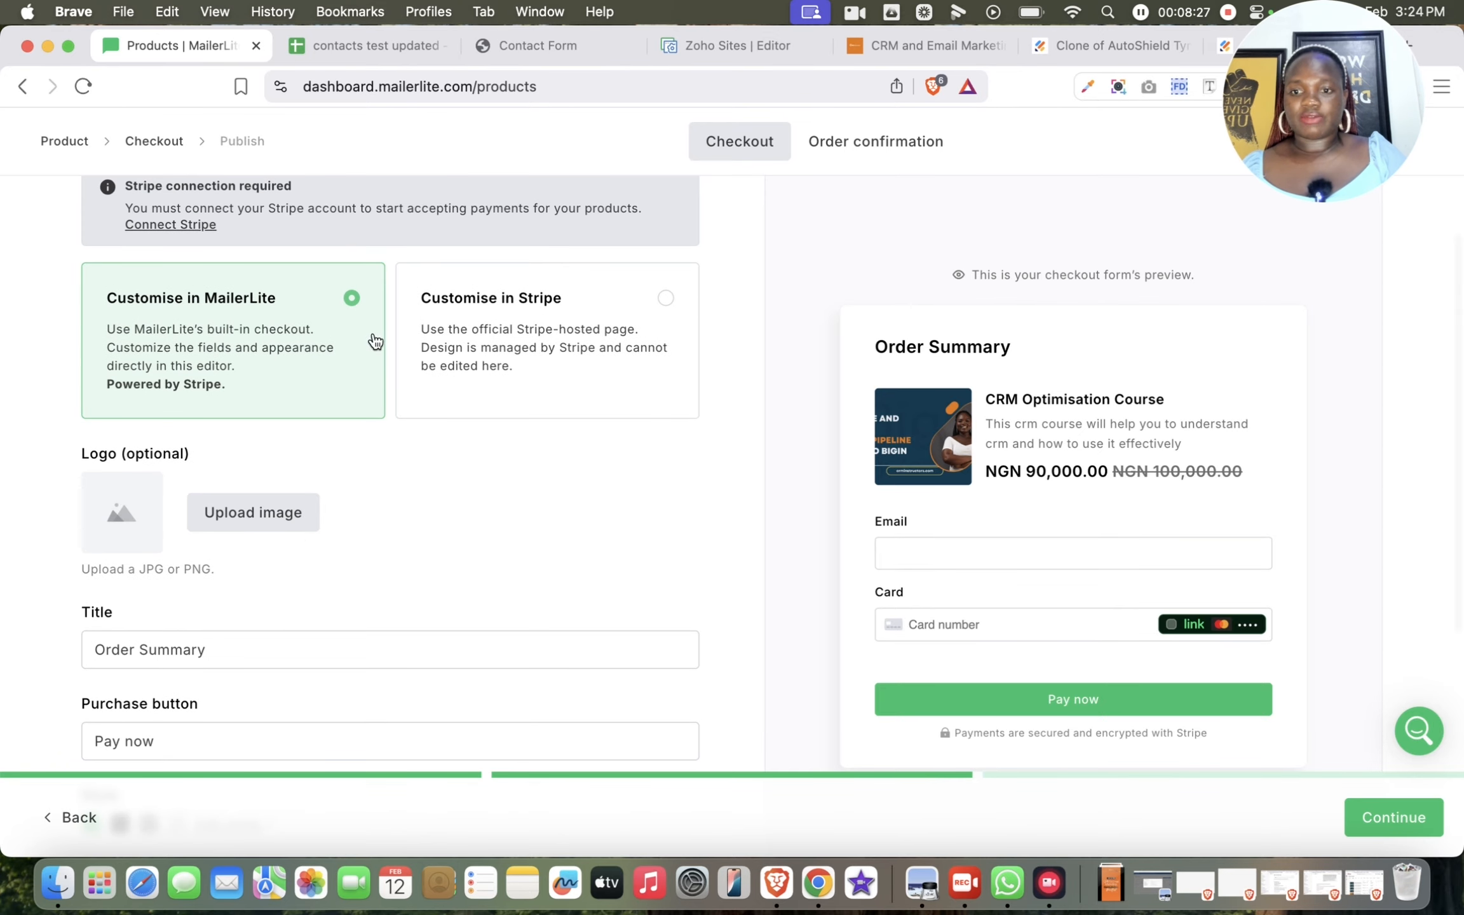
click(281, 522)
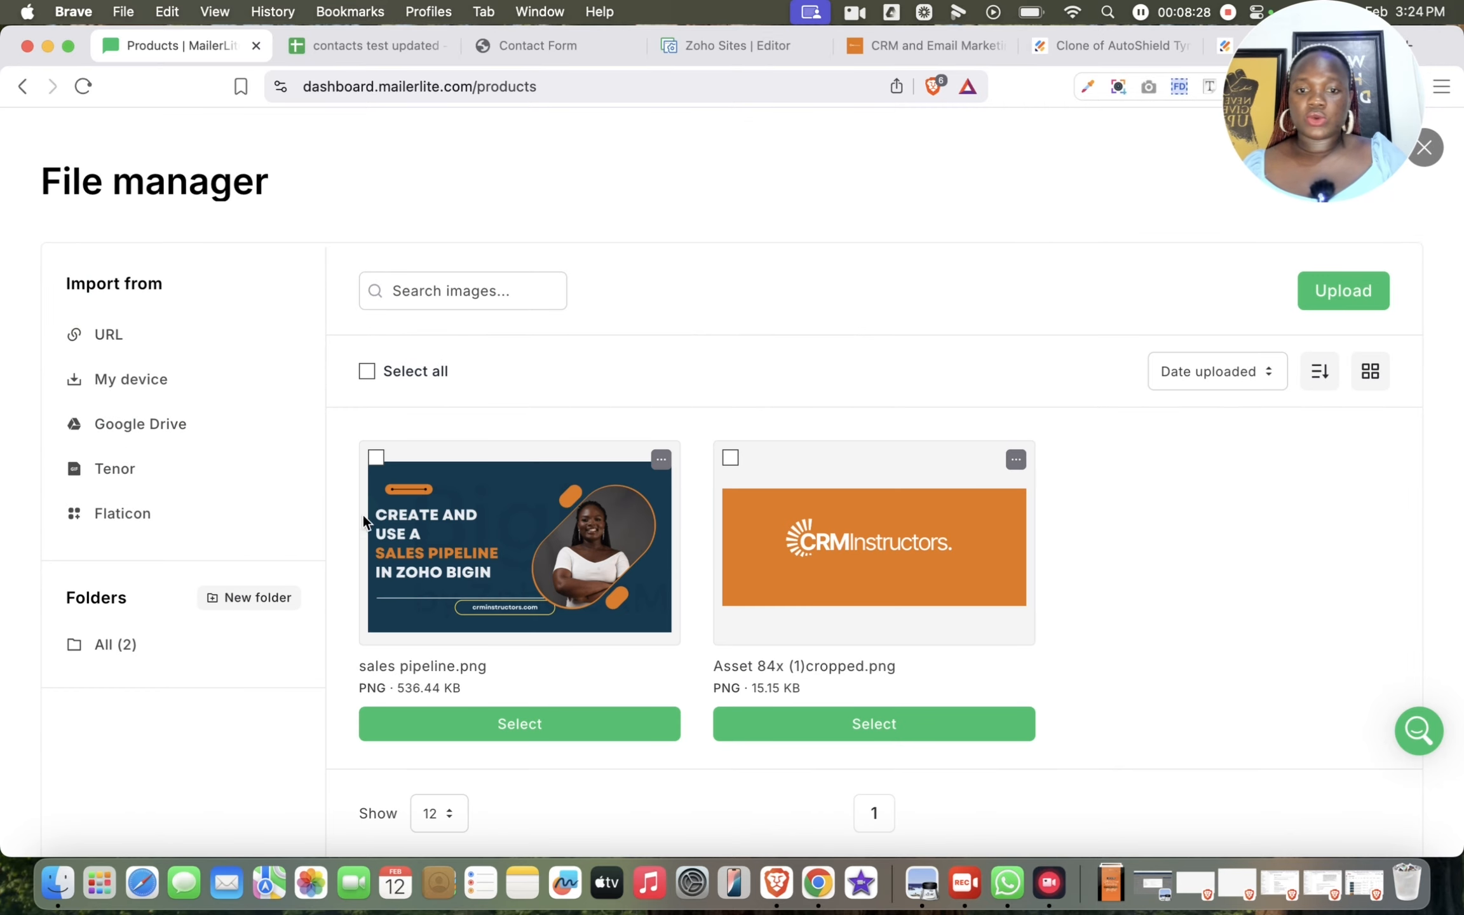
click(851, 569)
click(1208, 271)
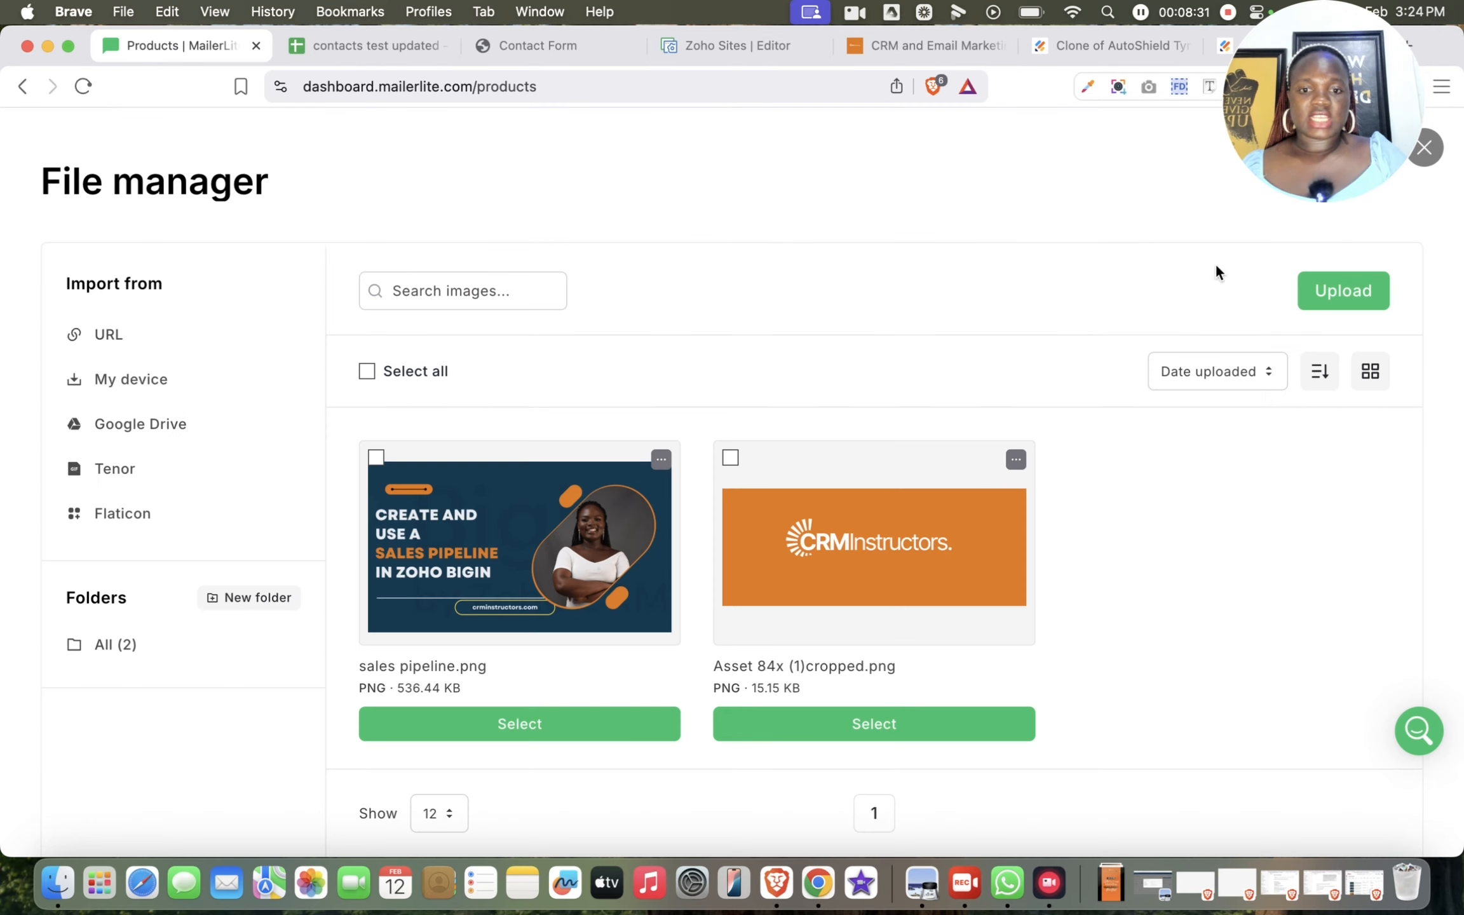
click(937, 723)
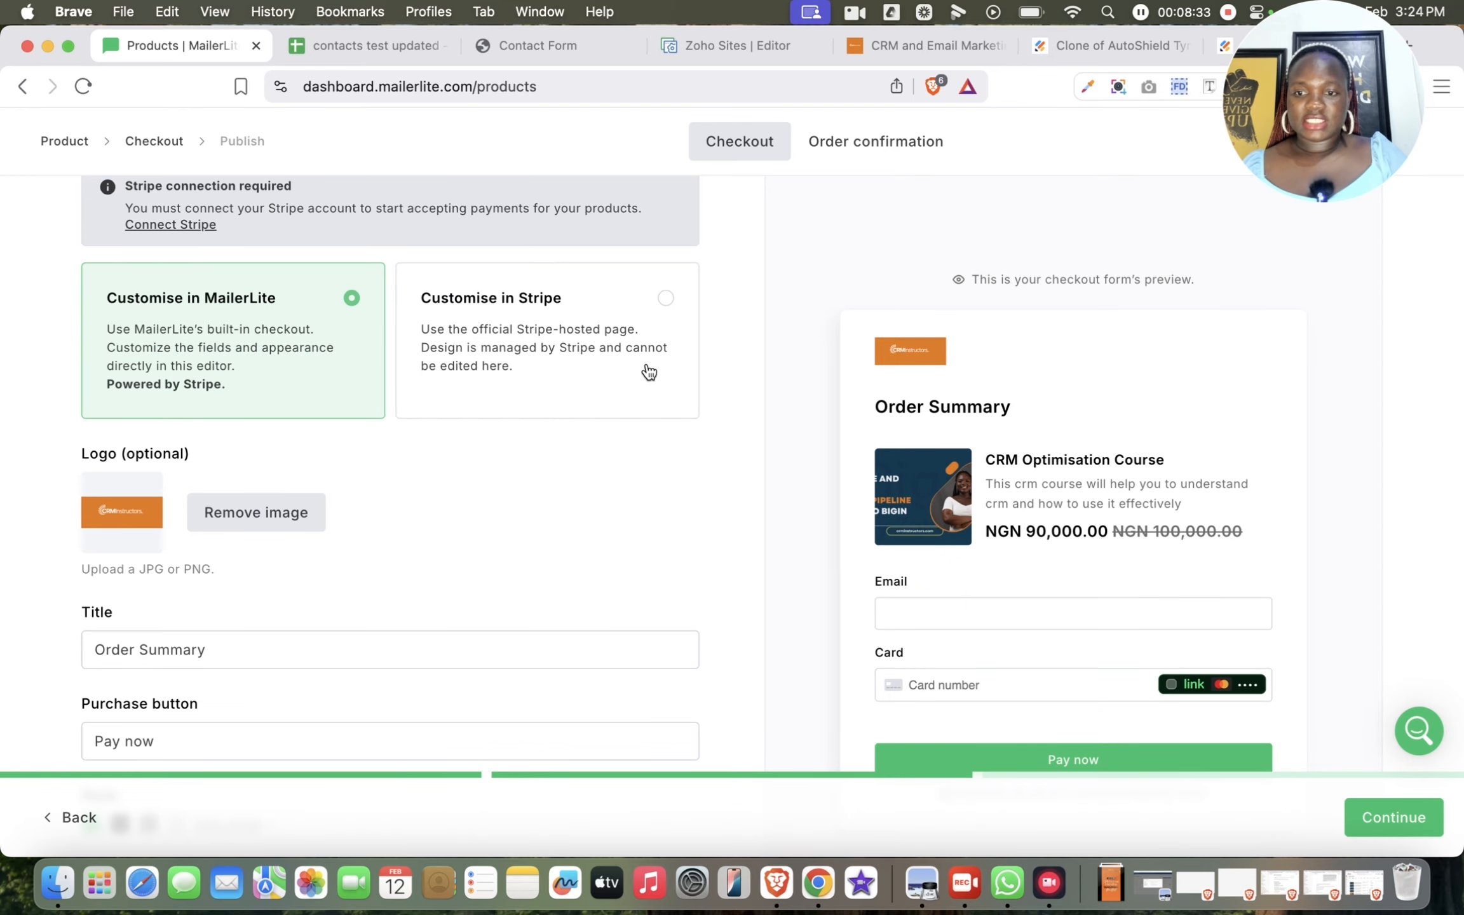
Step: Add the Name and Last name fields to the checkout form, keeping the default title and purchase button text
scroll(645, 368, down, 3)
click(462, 474)
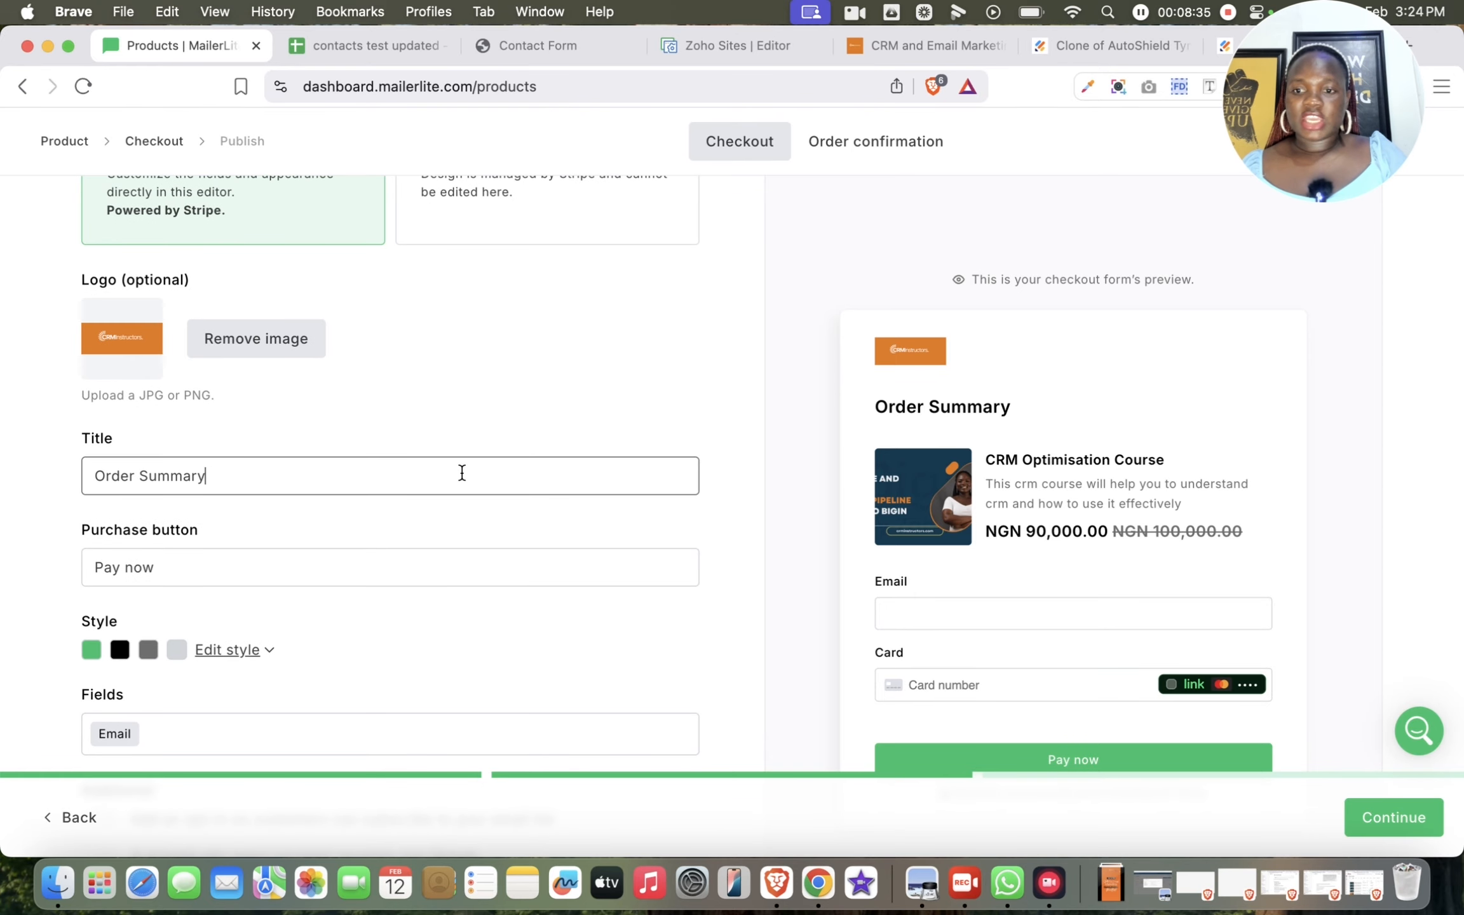
scroll(462, 473, down, 2)
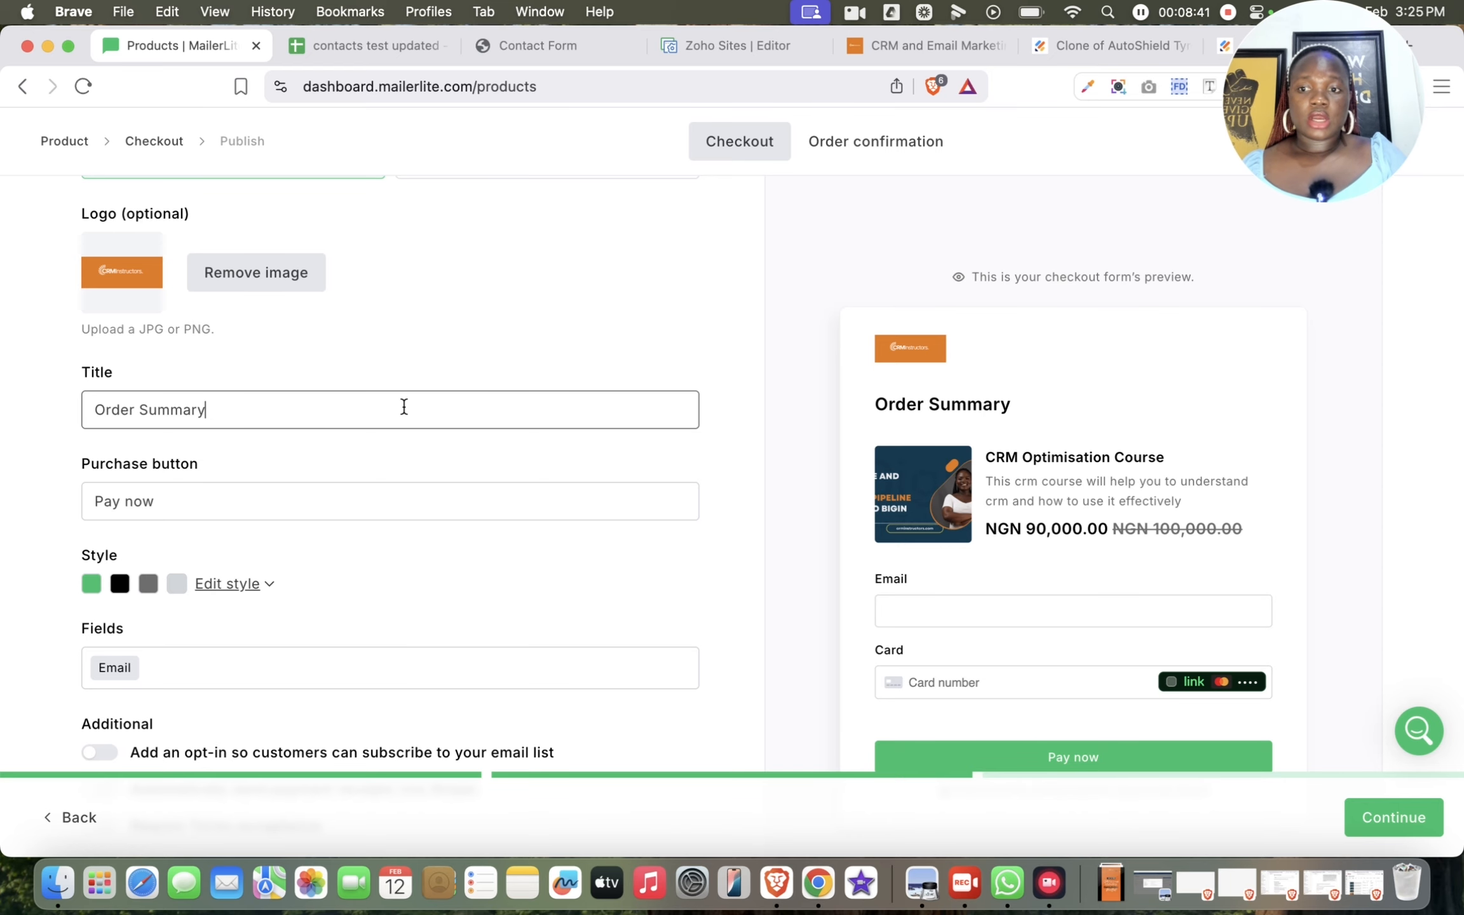
scroll(404, 406, down, 3)
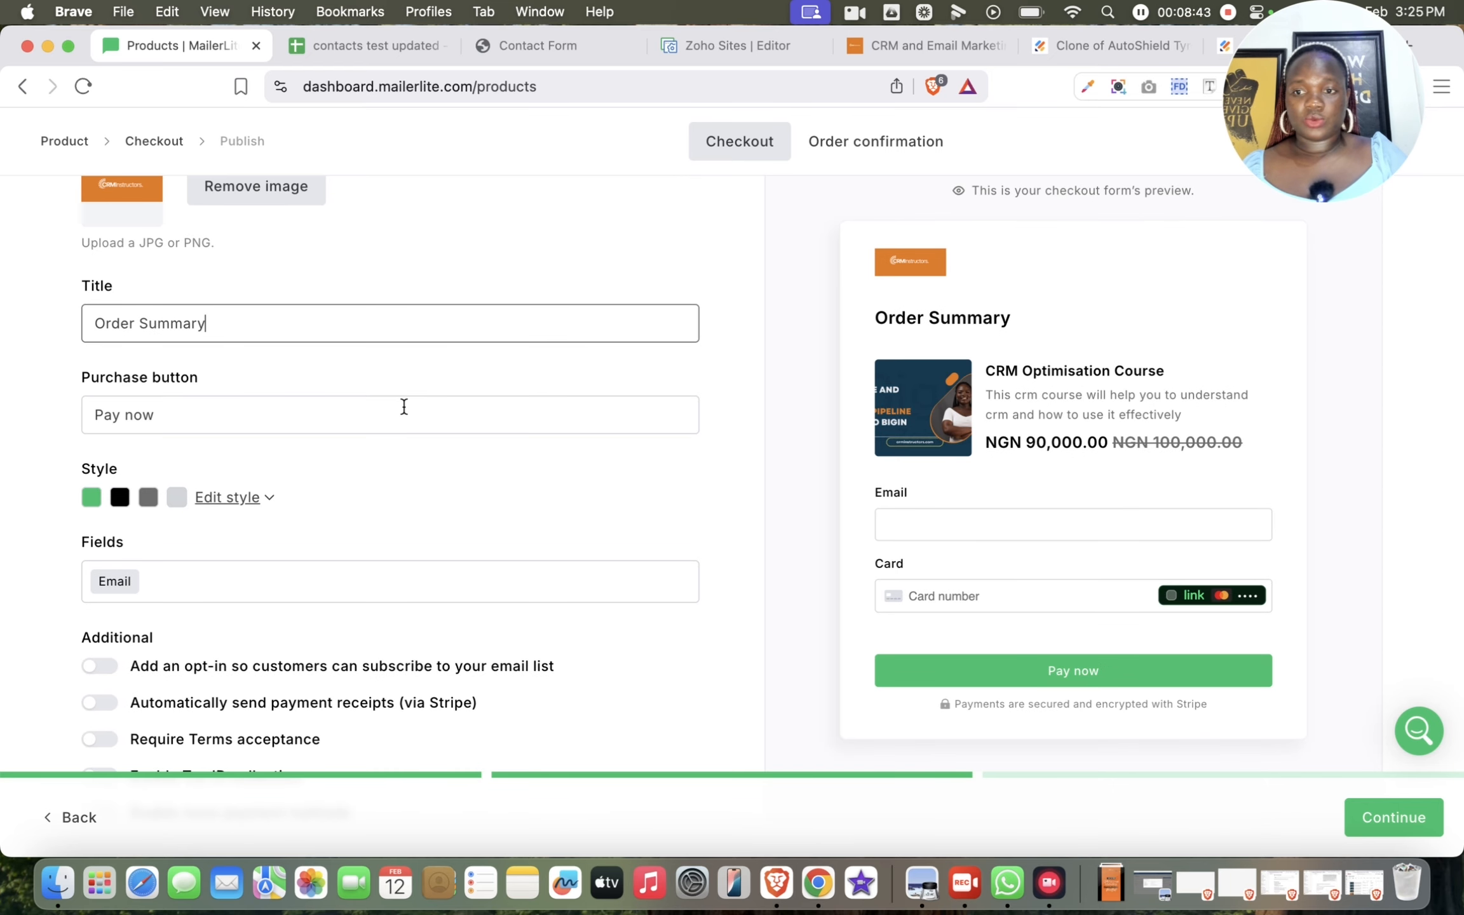
scroll(404, 407, down, 3)
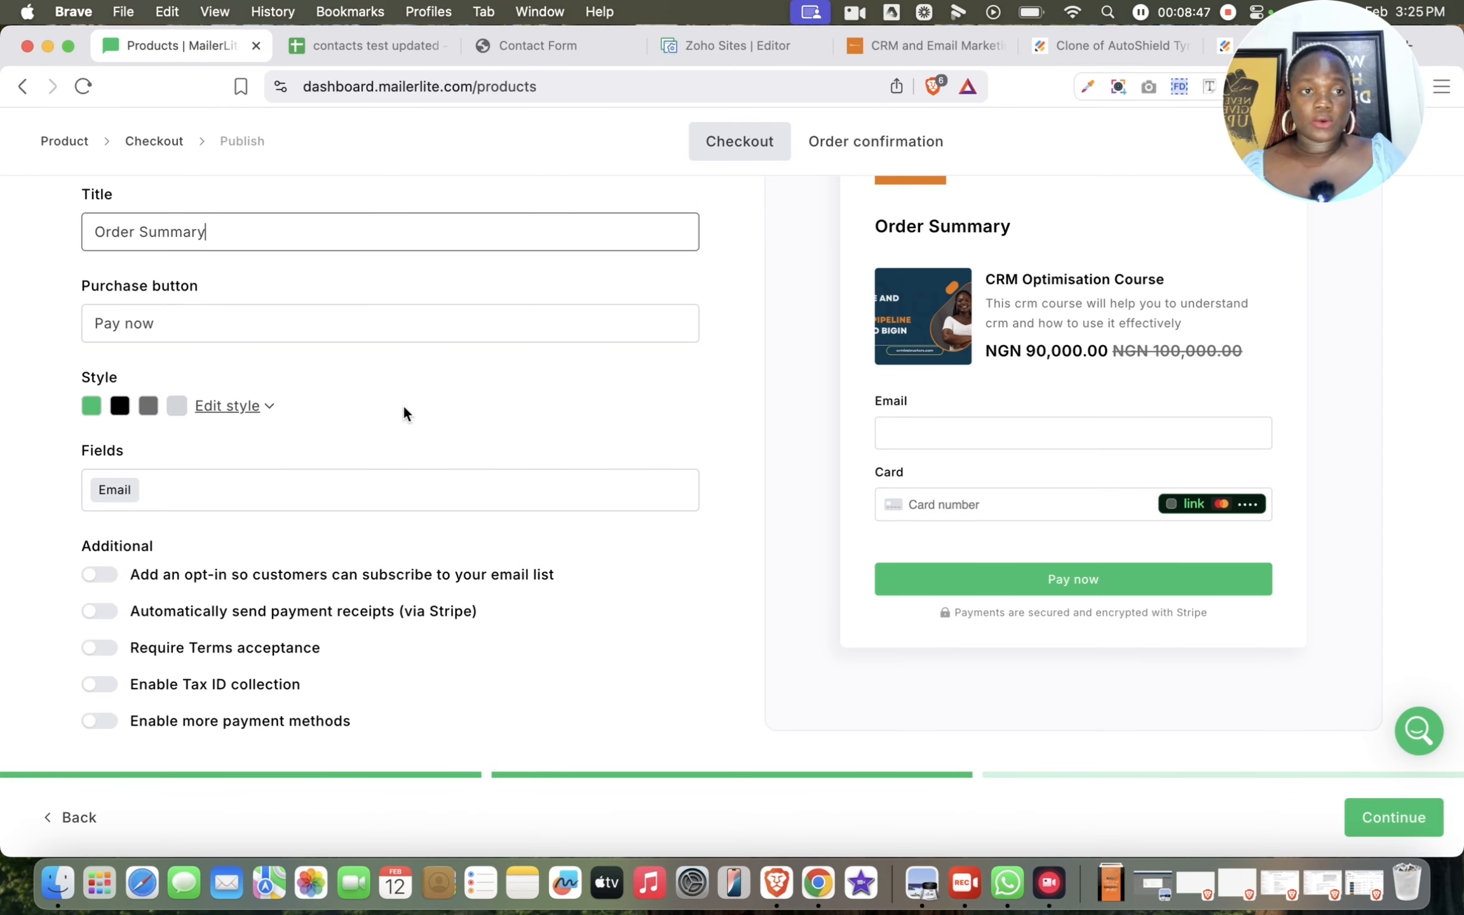
click(353, 495)
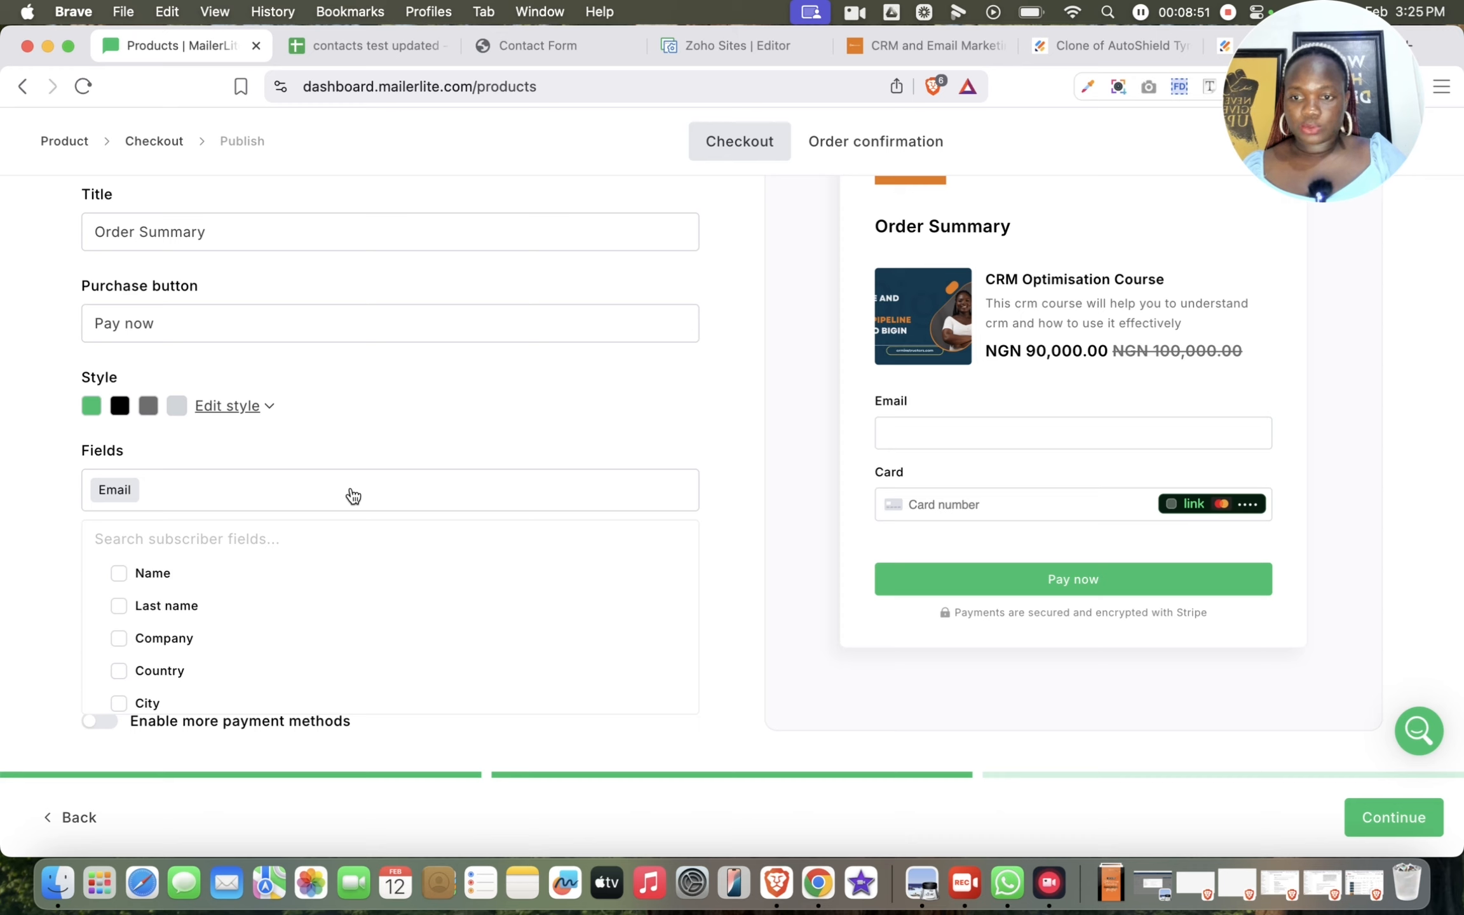
click(121, 576)
click(119, 606)
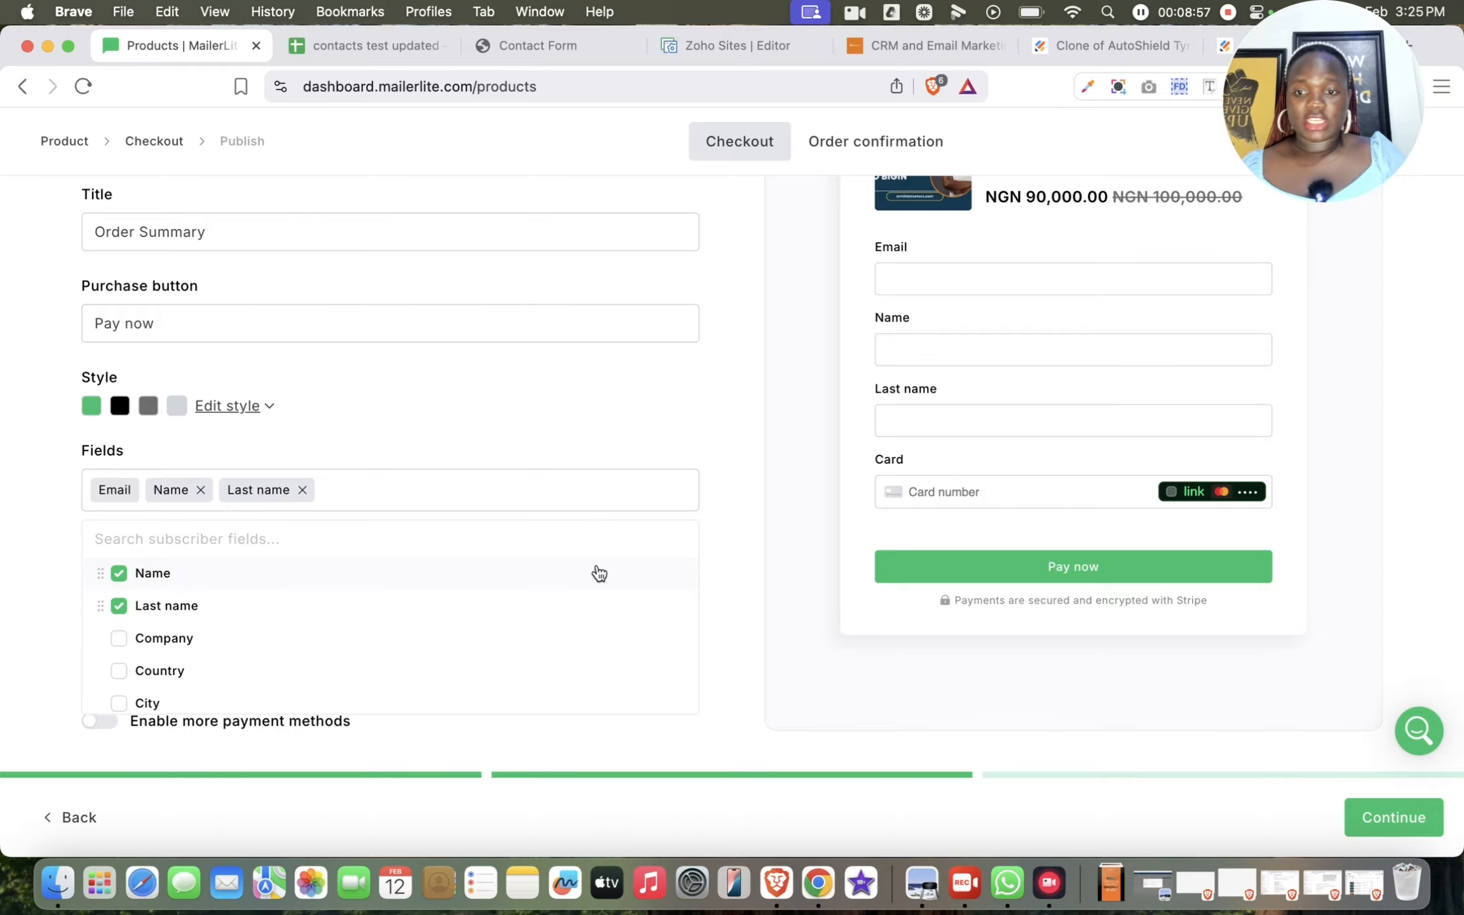
click(649, 454)
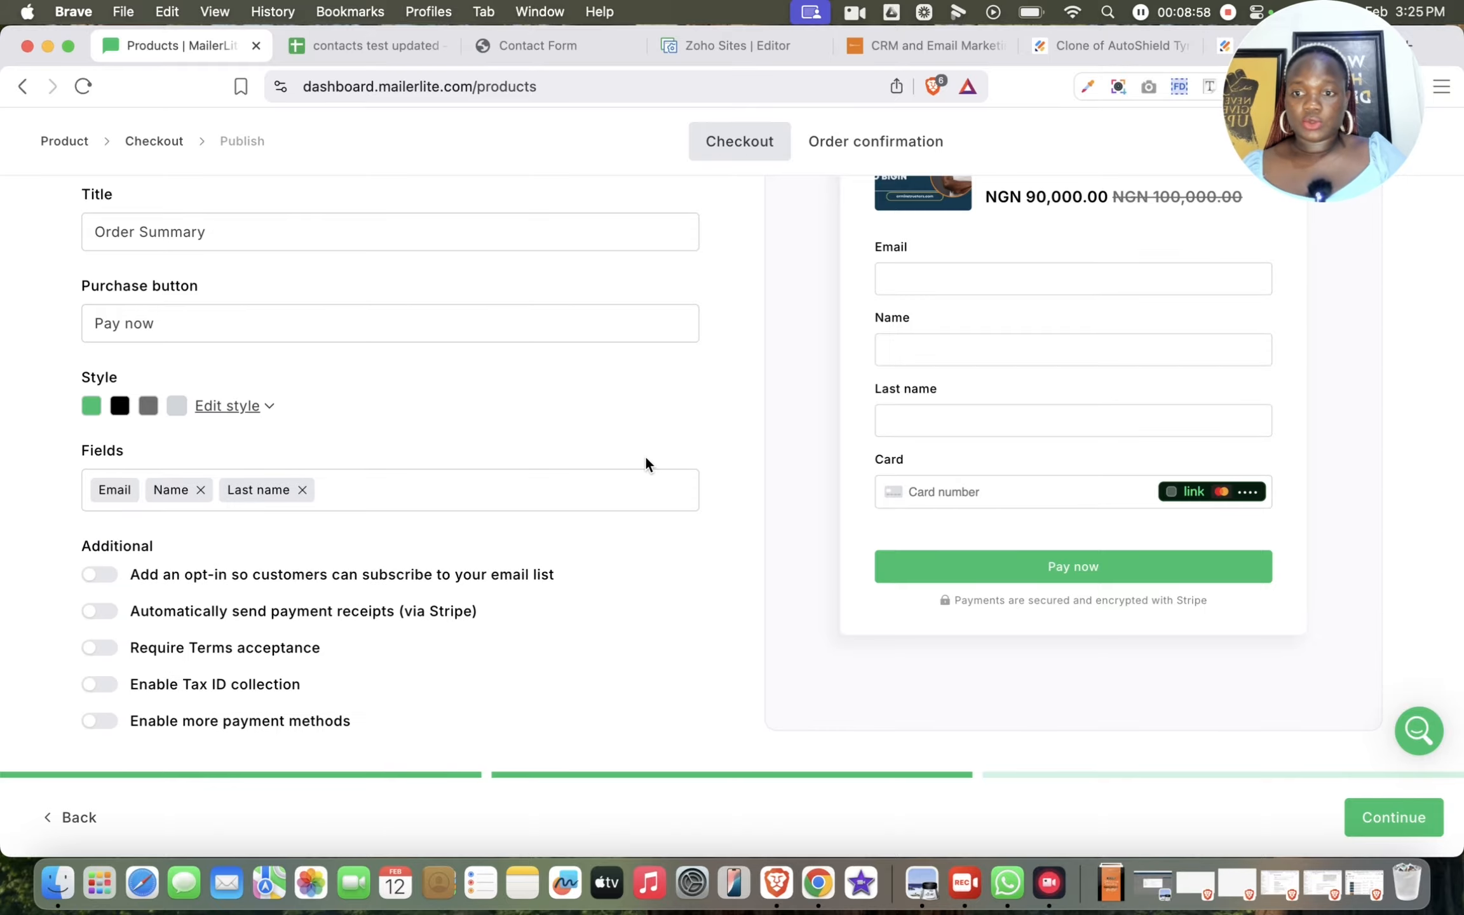
Step: Enable the email list opt-in for customers and assign it to the Course List group
click(99, 580)
scroll(105, 582, down, 3)
scroll(105, 582, down, 1)
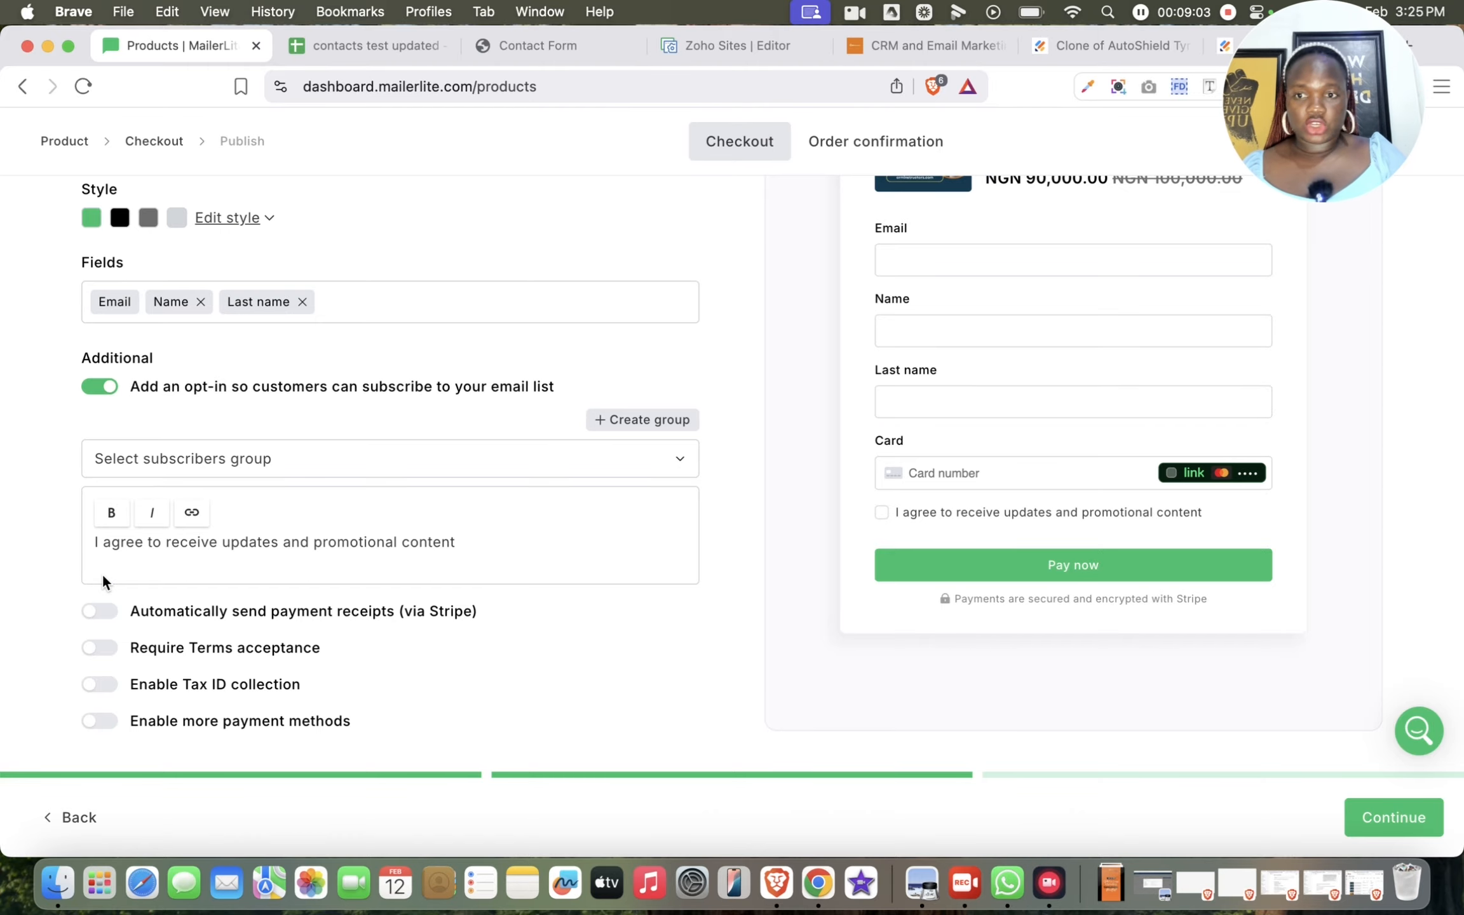
click(184, 468)
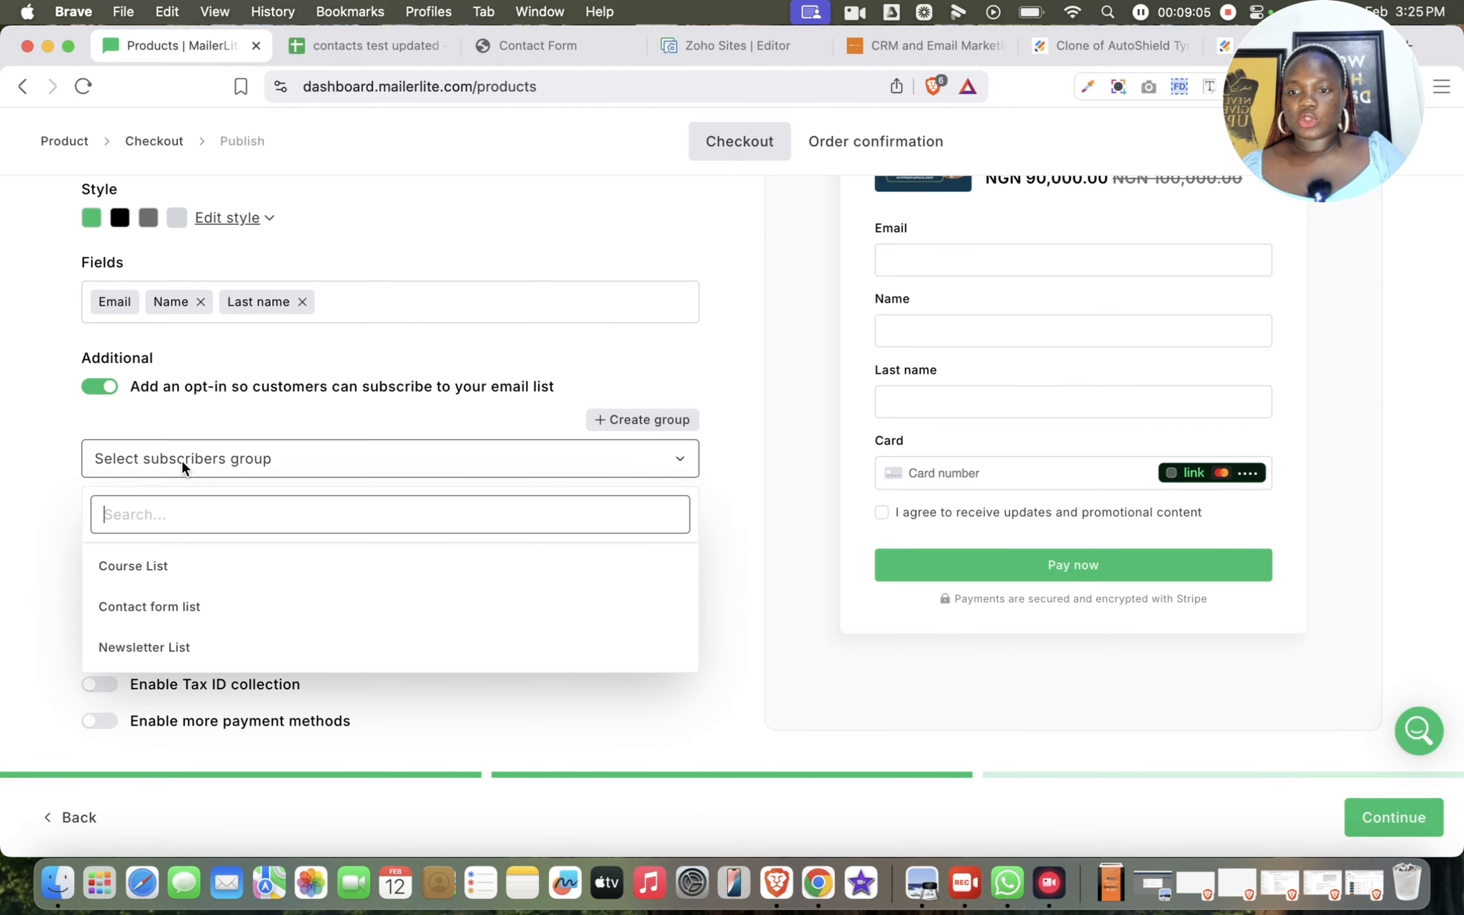
click(167, 567)
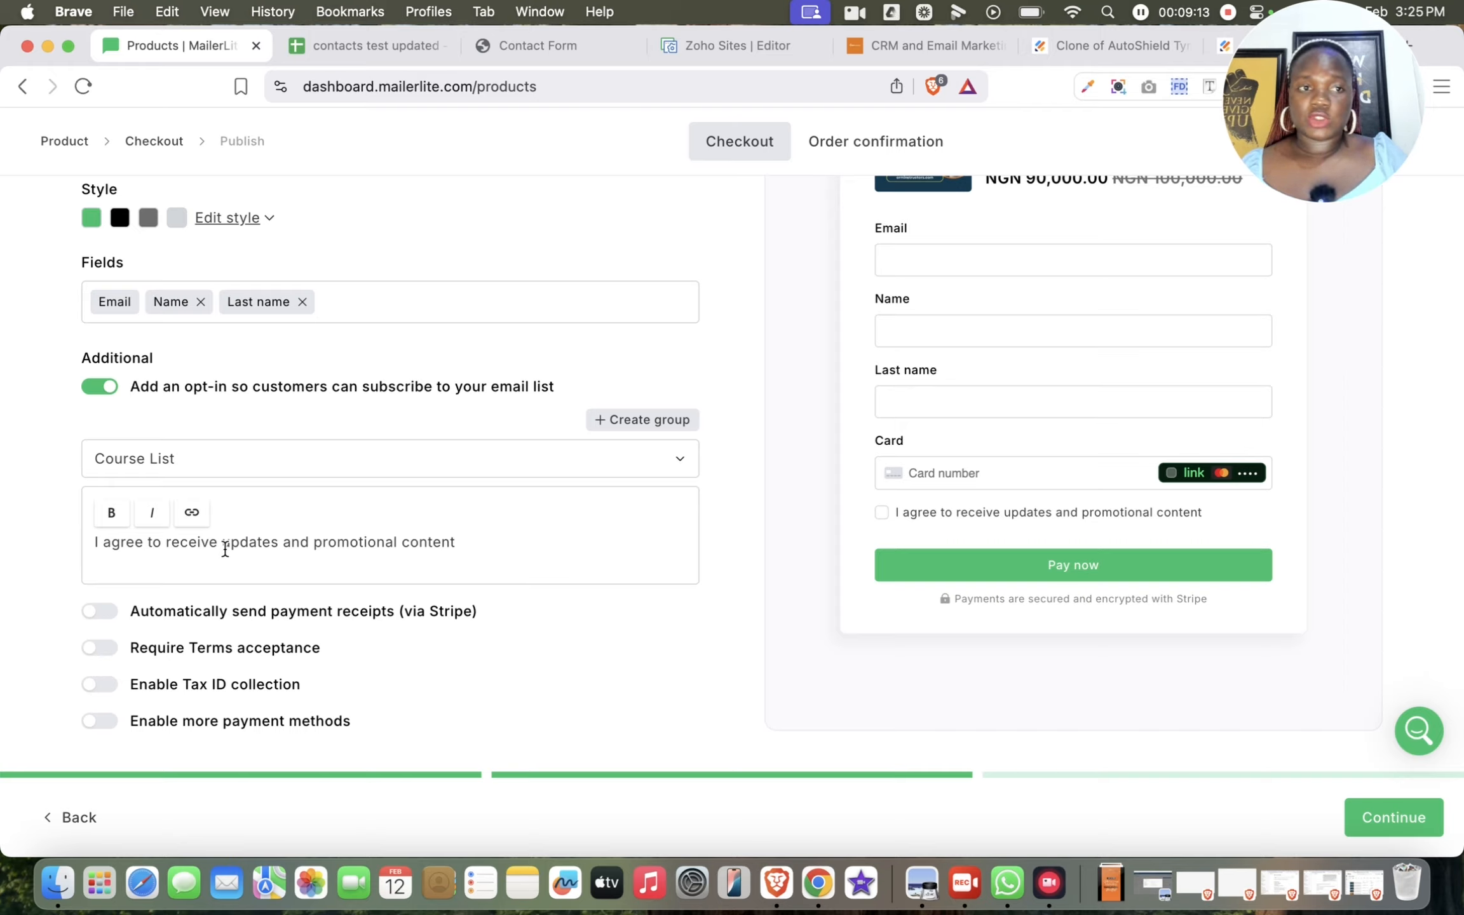
Step: Try the automatic payment receipts option via Stripe and switch it back off
click(100, 611)
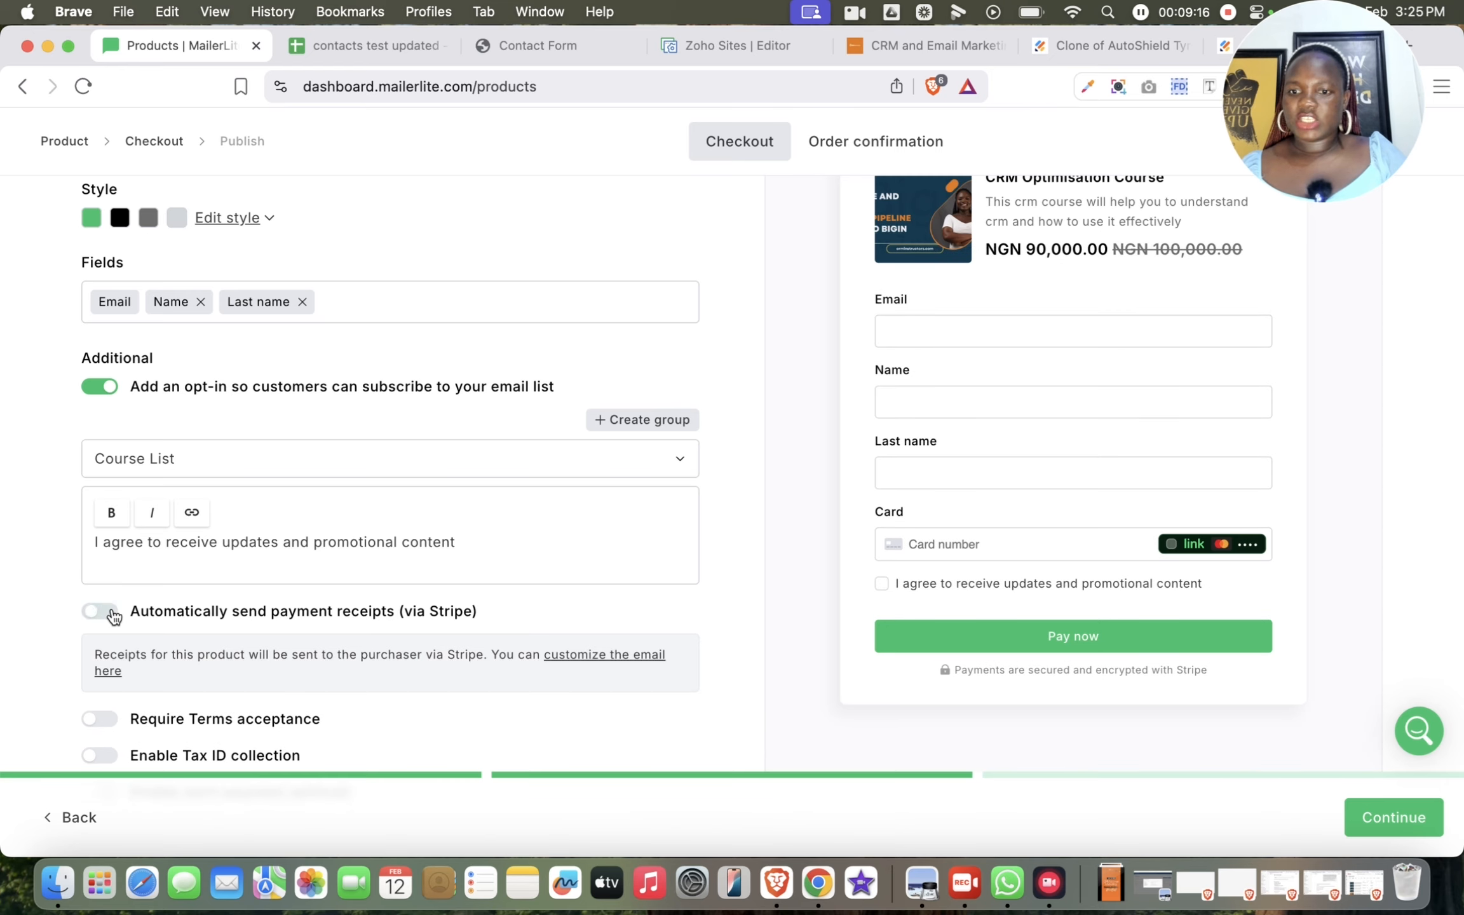
scroll(108, 613, down, 2)
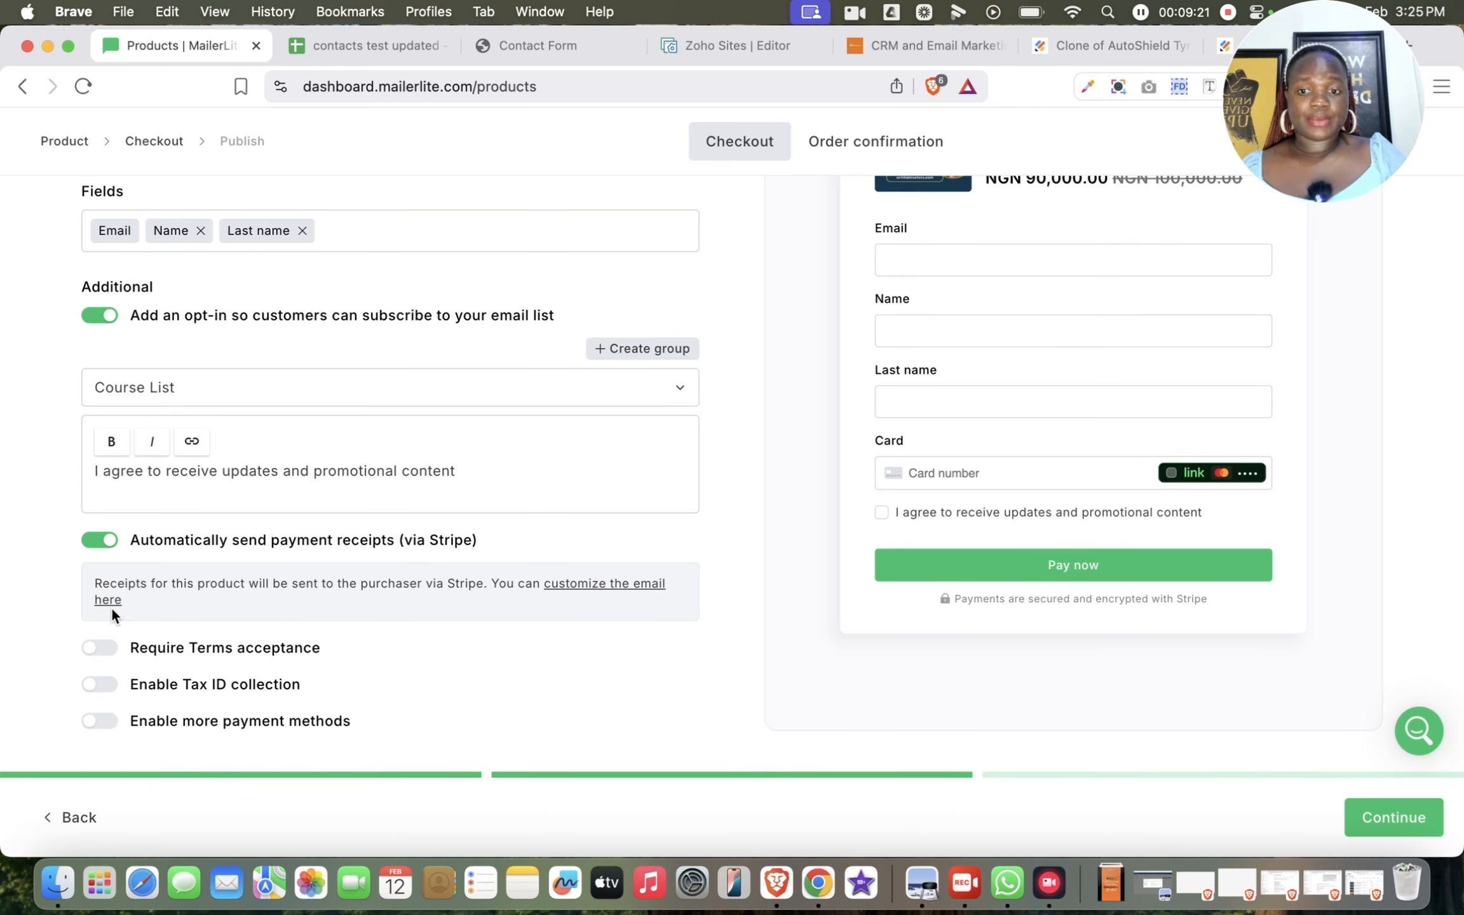
click(92, 540)
Step: Try requiring Terms acceptance and enabling Tax ID collection on the checkout form, switching each option back off
click(105, 652)
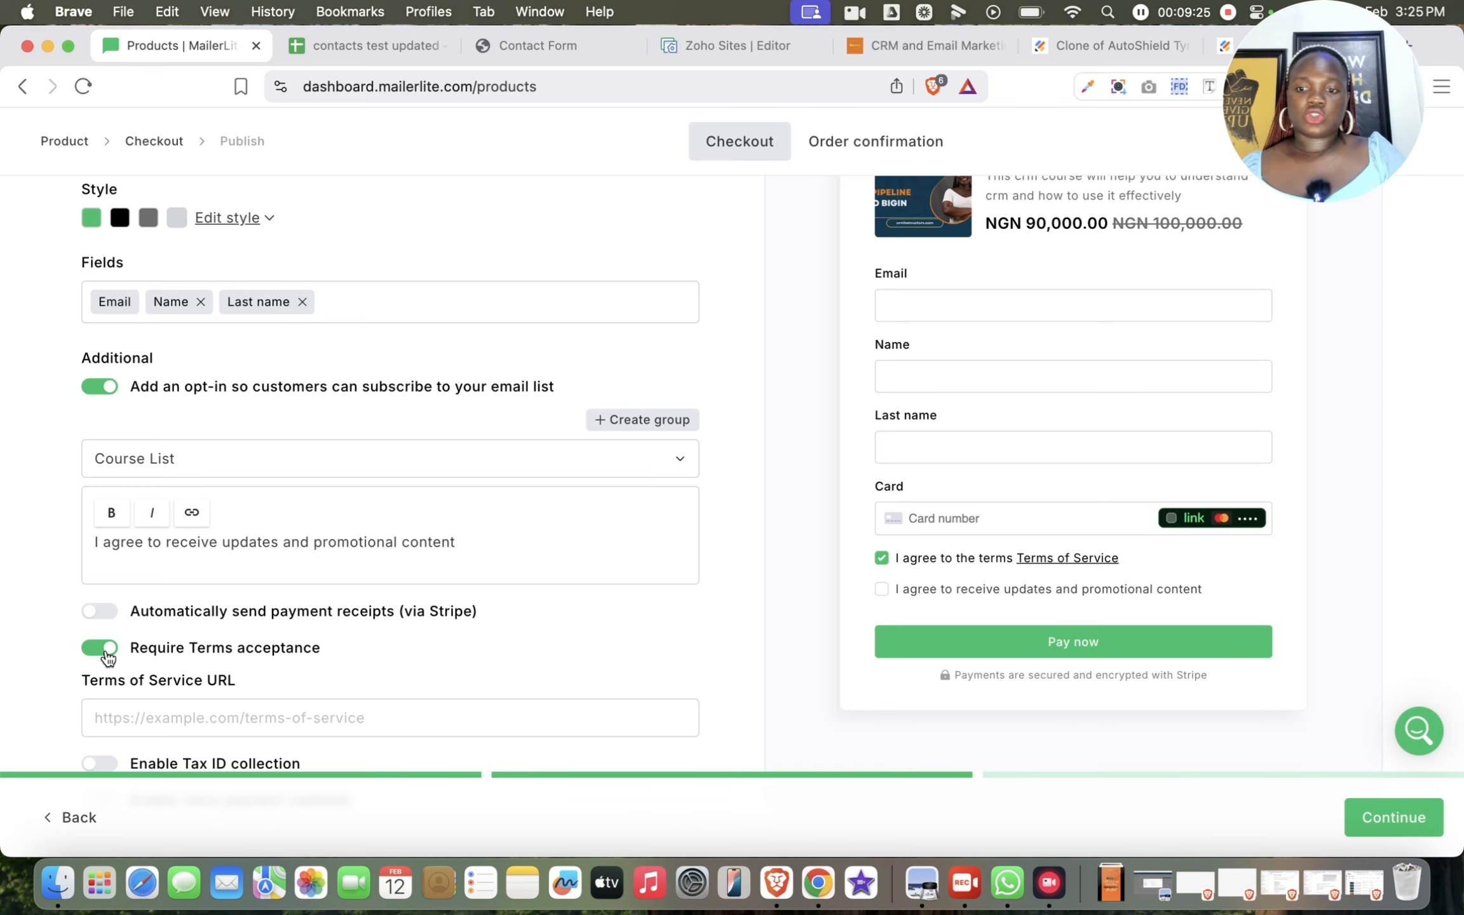
scroll(127, 641, down, 3)
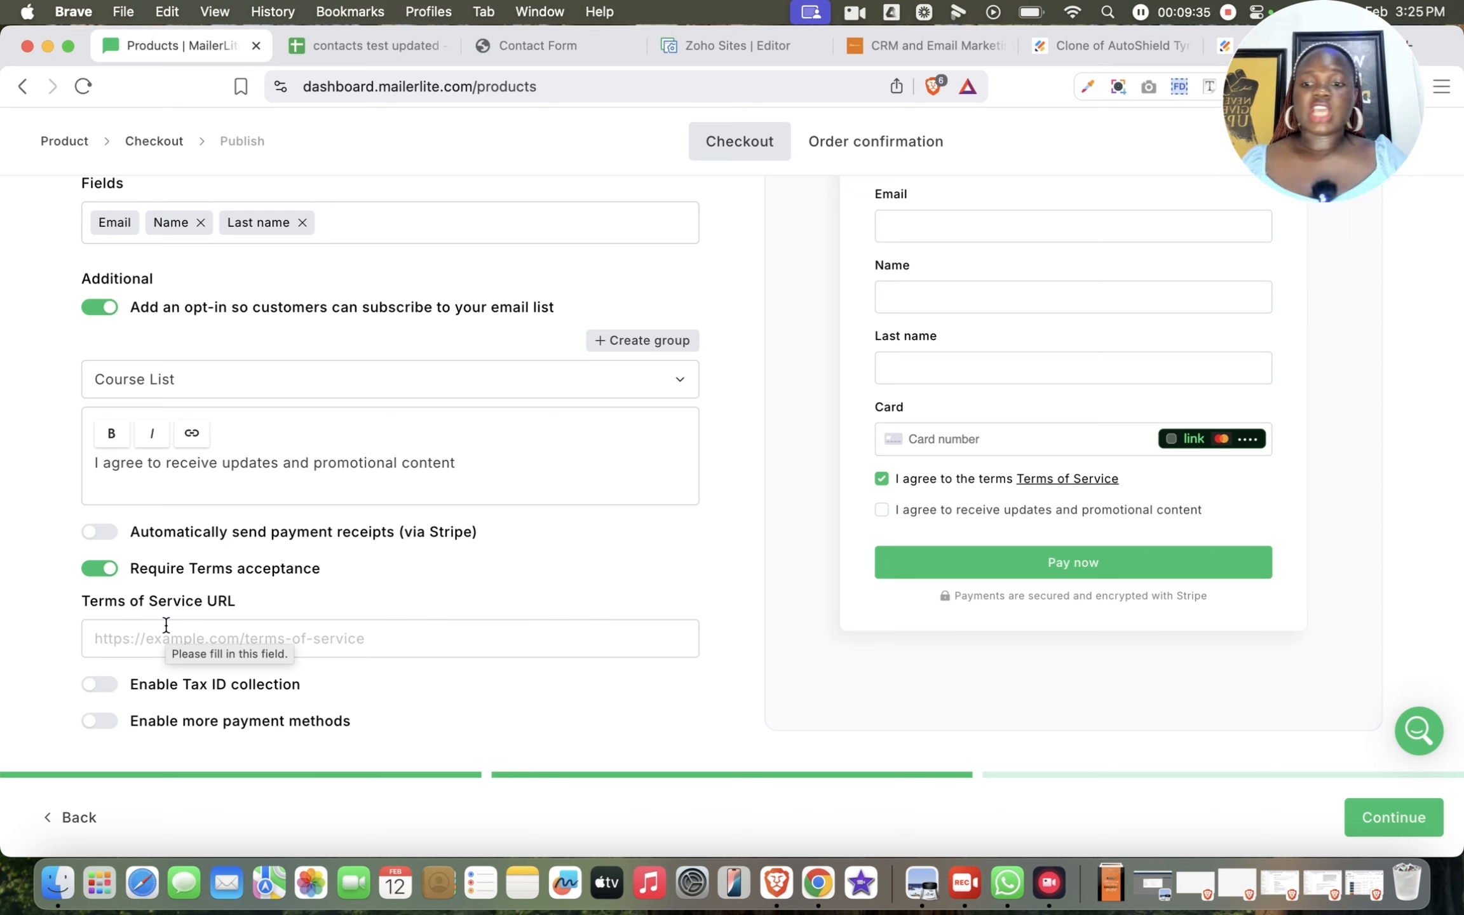
click(316, 645)
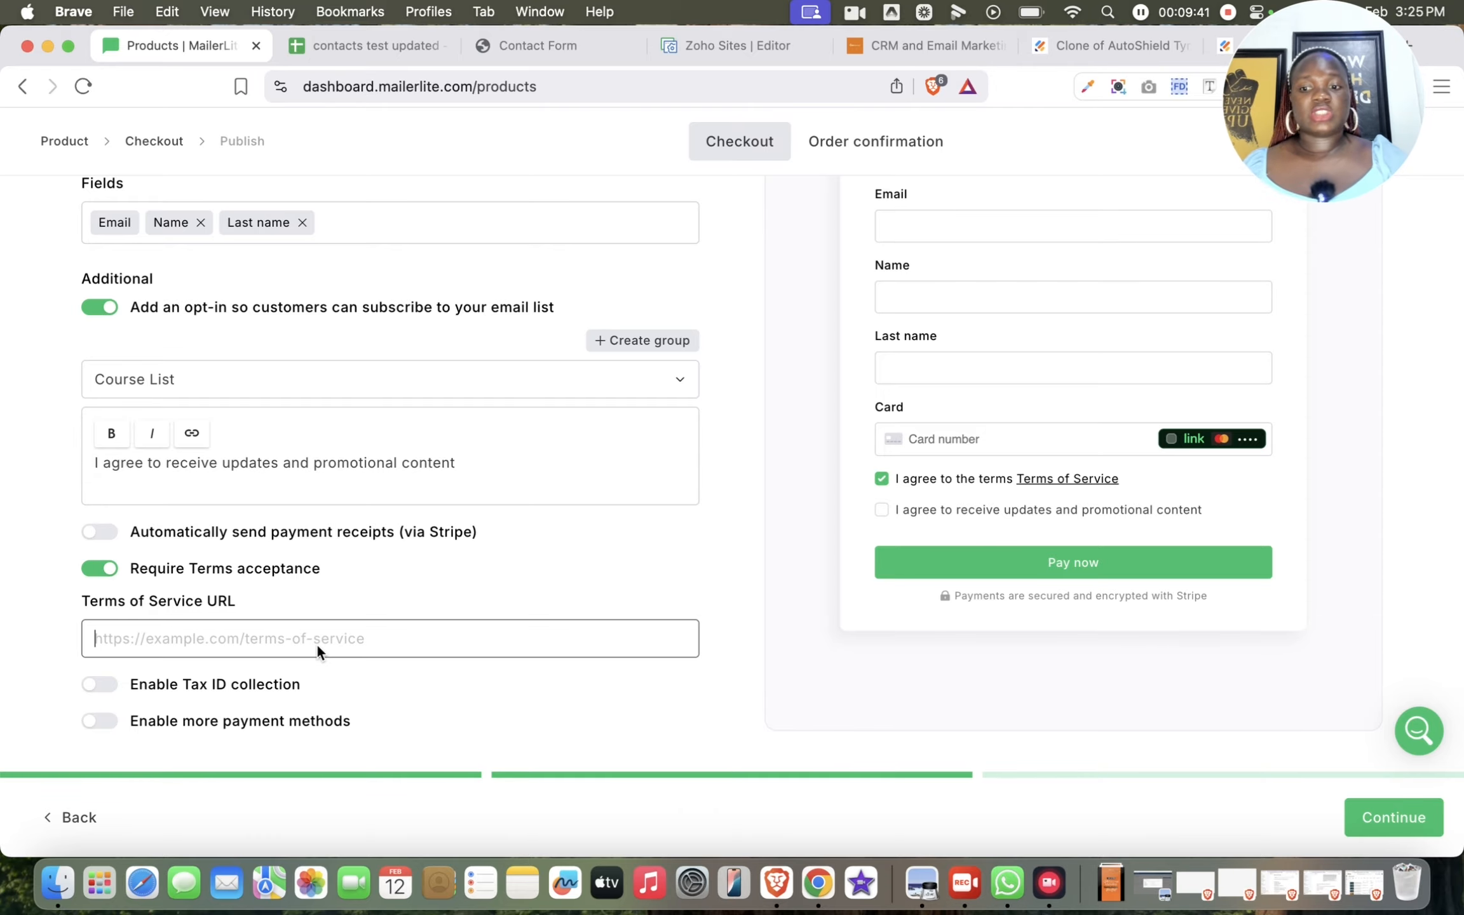
click(99, 568)
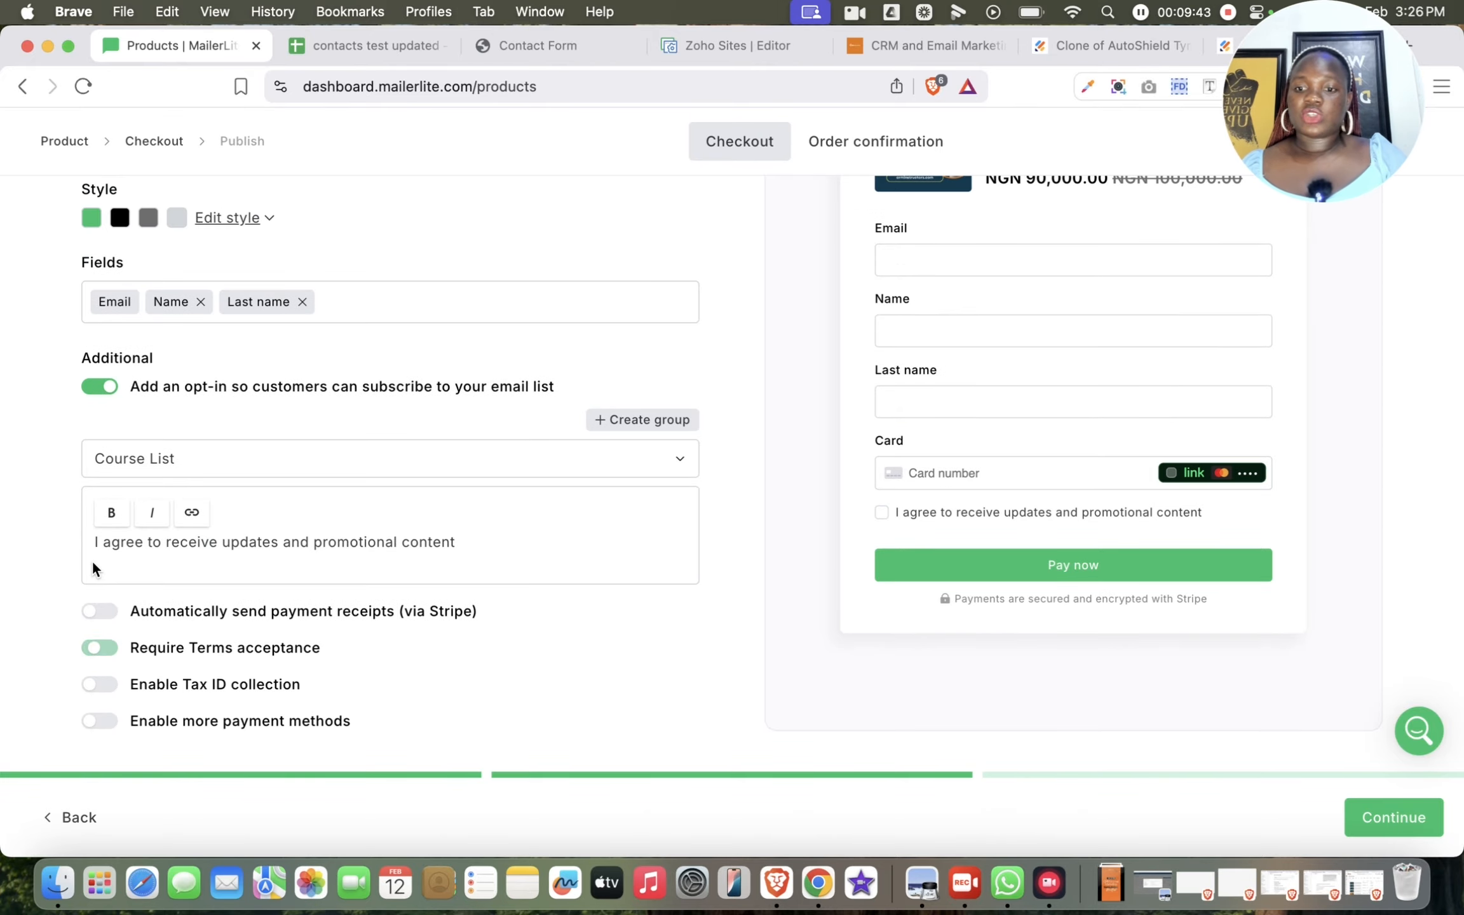
click(101, 684)
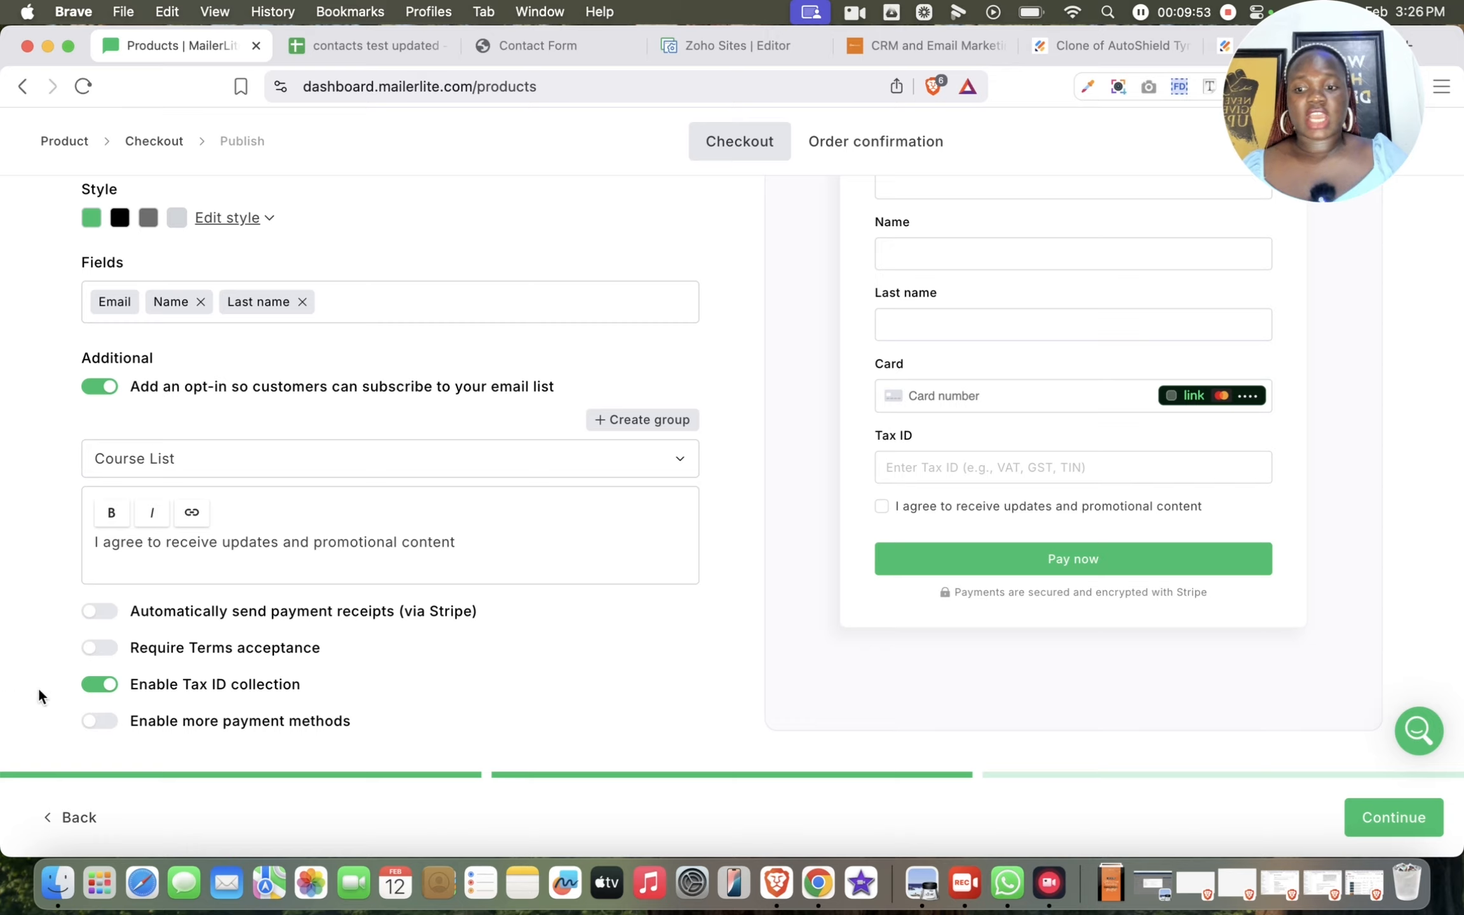
click(96, 685)
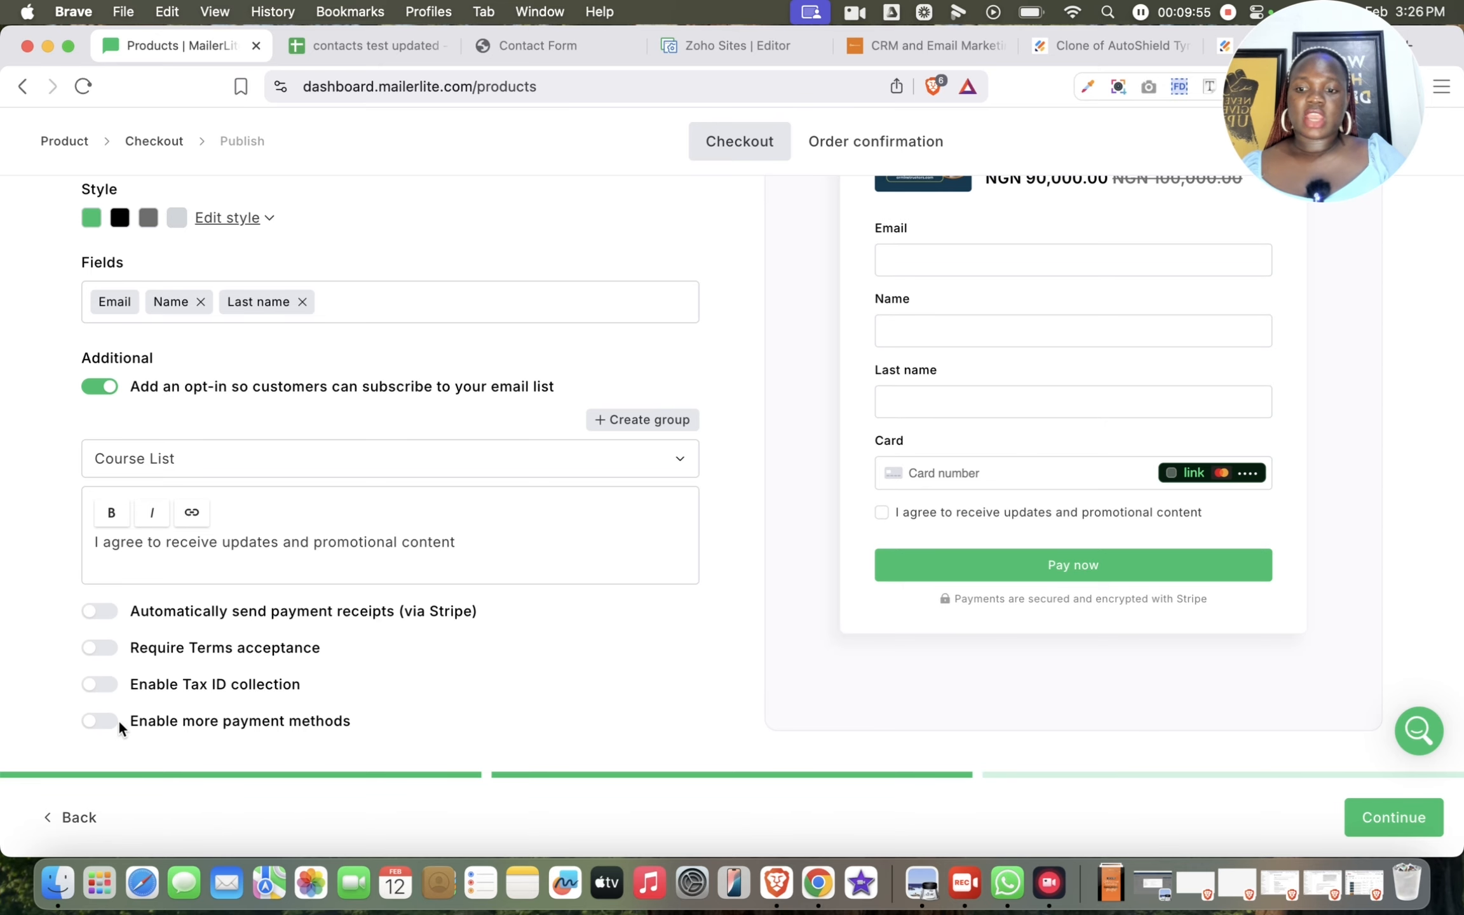
Step: Try enabling more payment methods, check the checkout form preview and switch the option back off
click(108, 723)
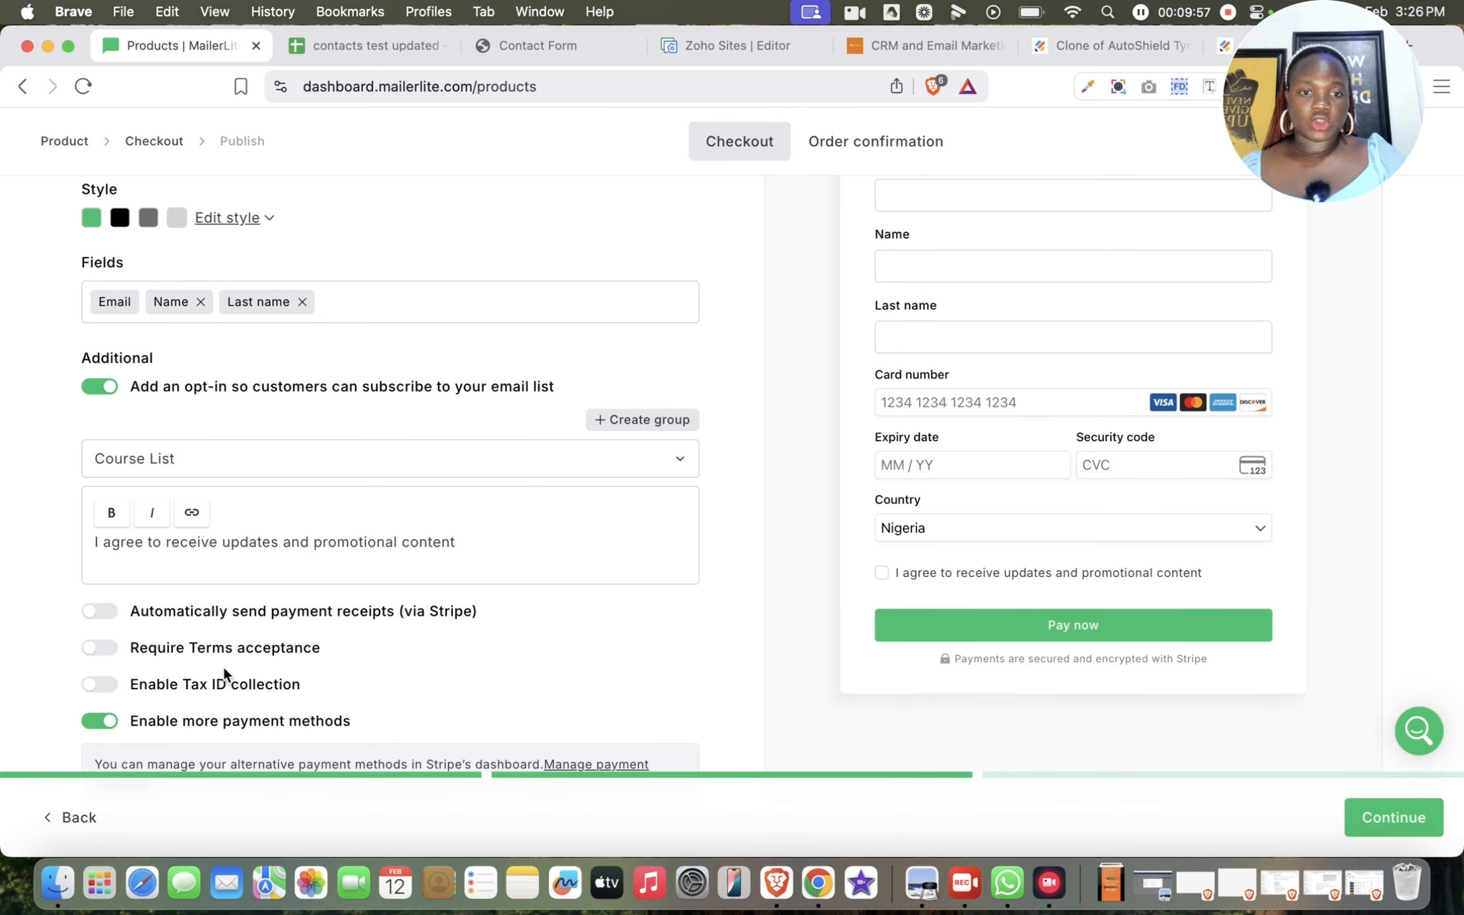
scroll(224, 667, down, 2)
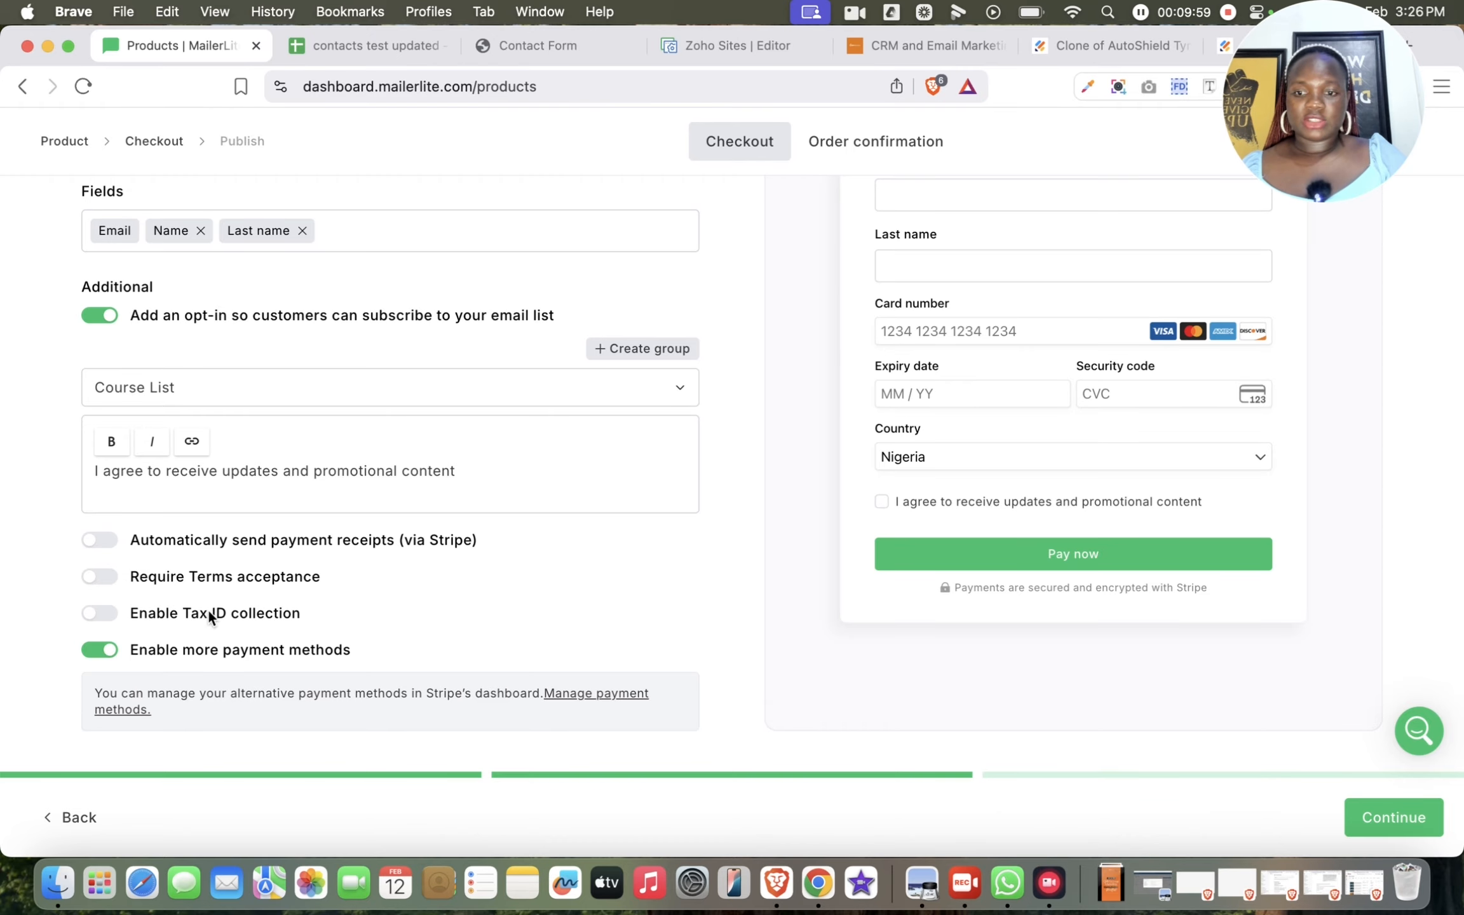
scroll(380, 568, up, 5)
scroll(380, 569, up, 3)
scroll(383, 572, down, 5)
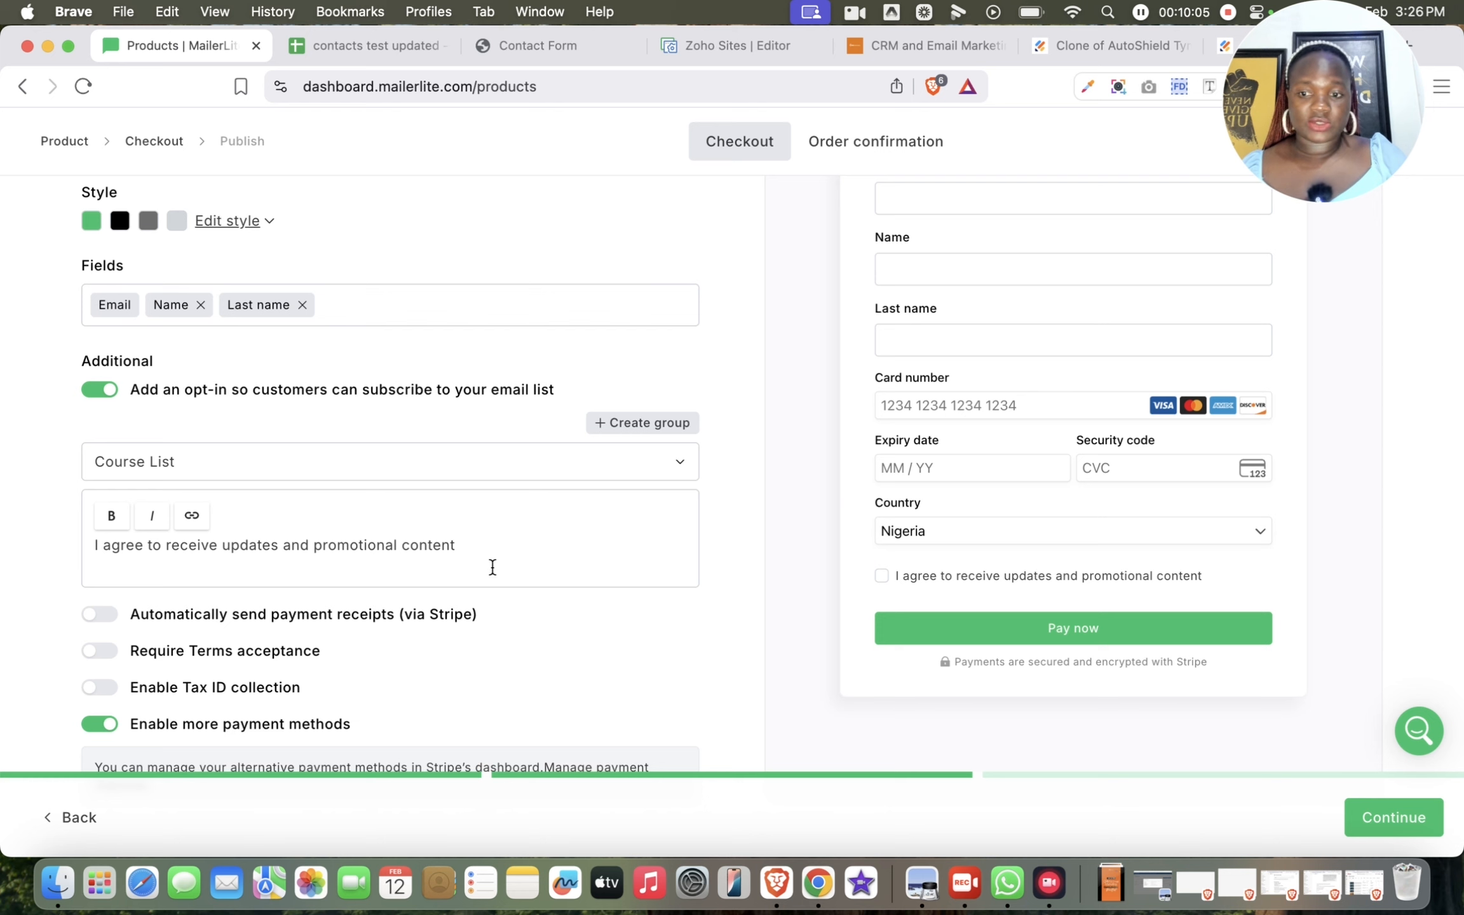
scroll(196, 645, down, 2)
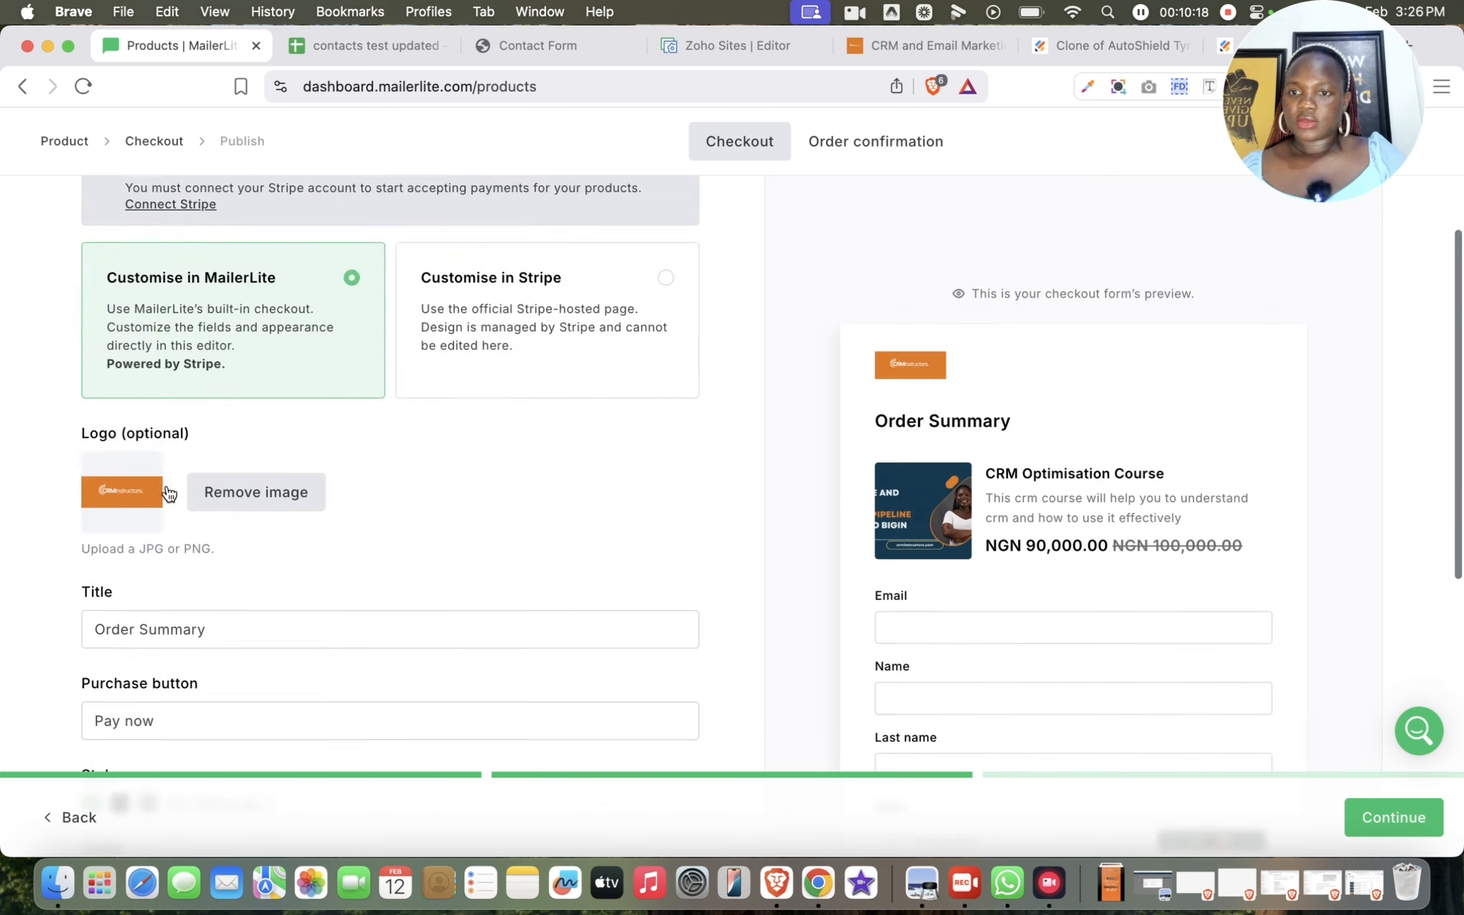
Step: Review the finished checkout form settings, then continue past the product confirmation to the products list
scroll(169, 493, down, 10)
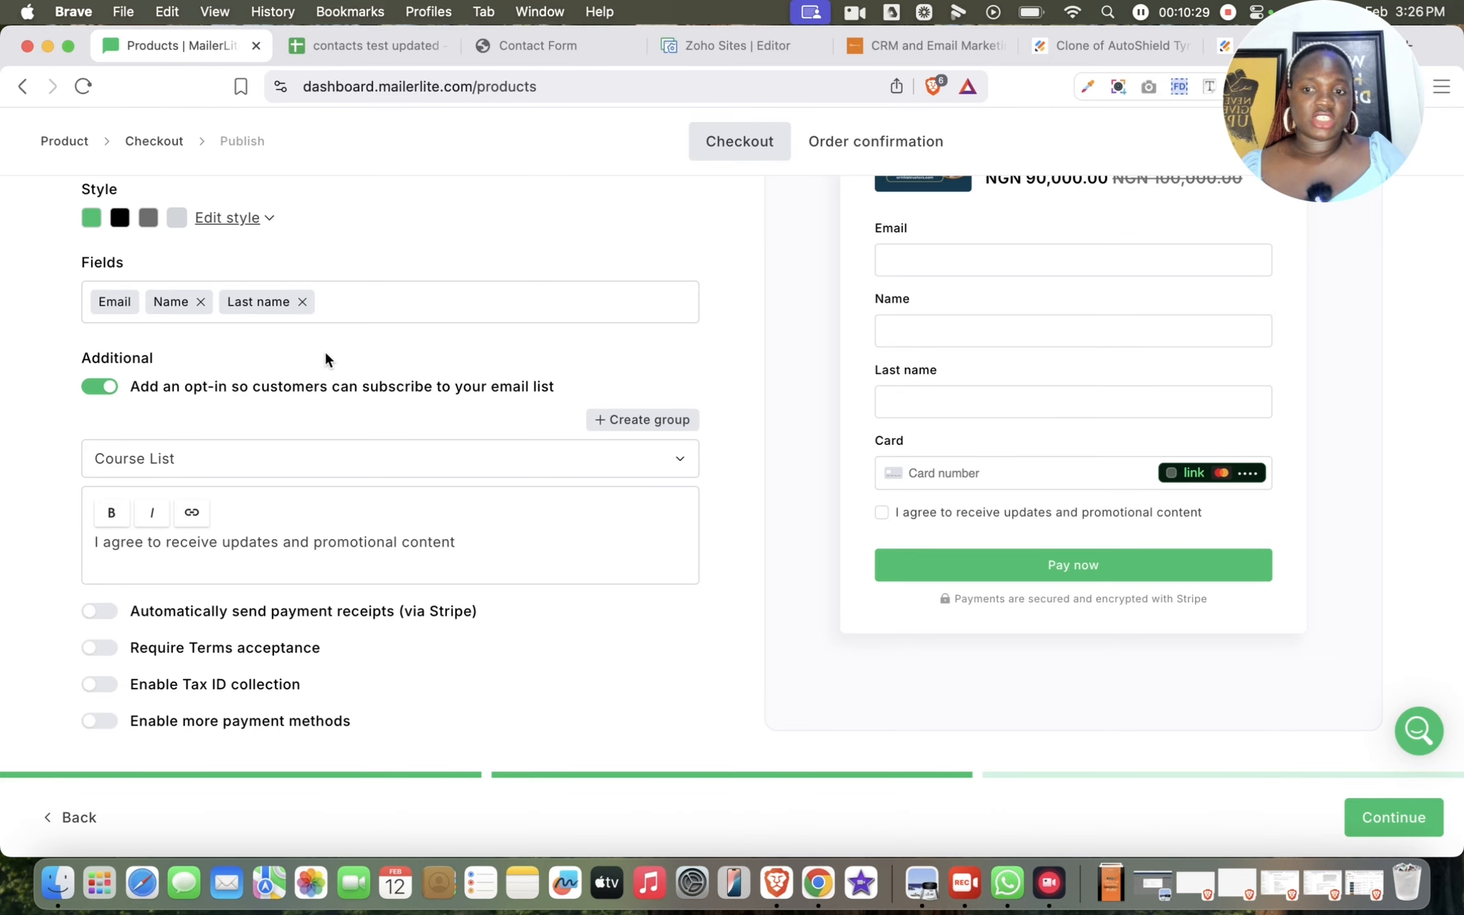
scroll(336, 359, up, 8)
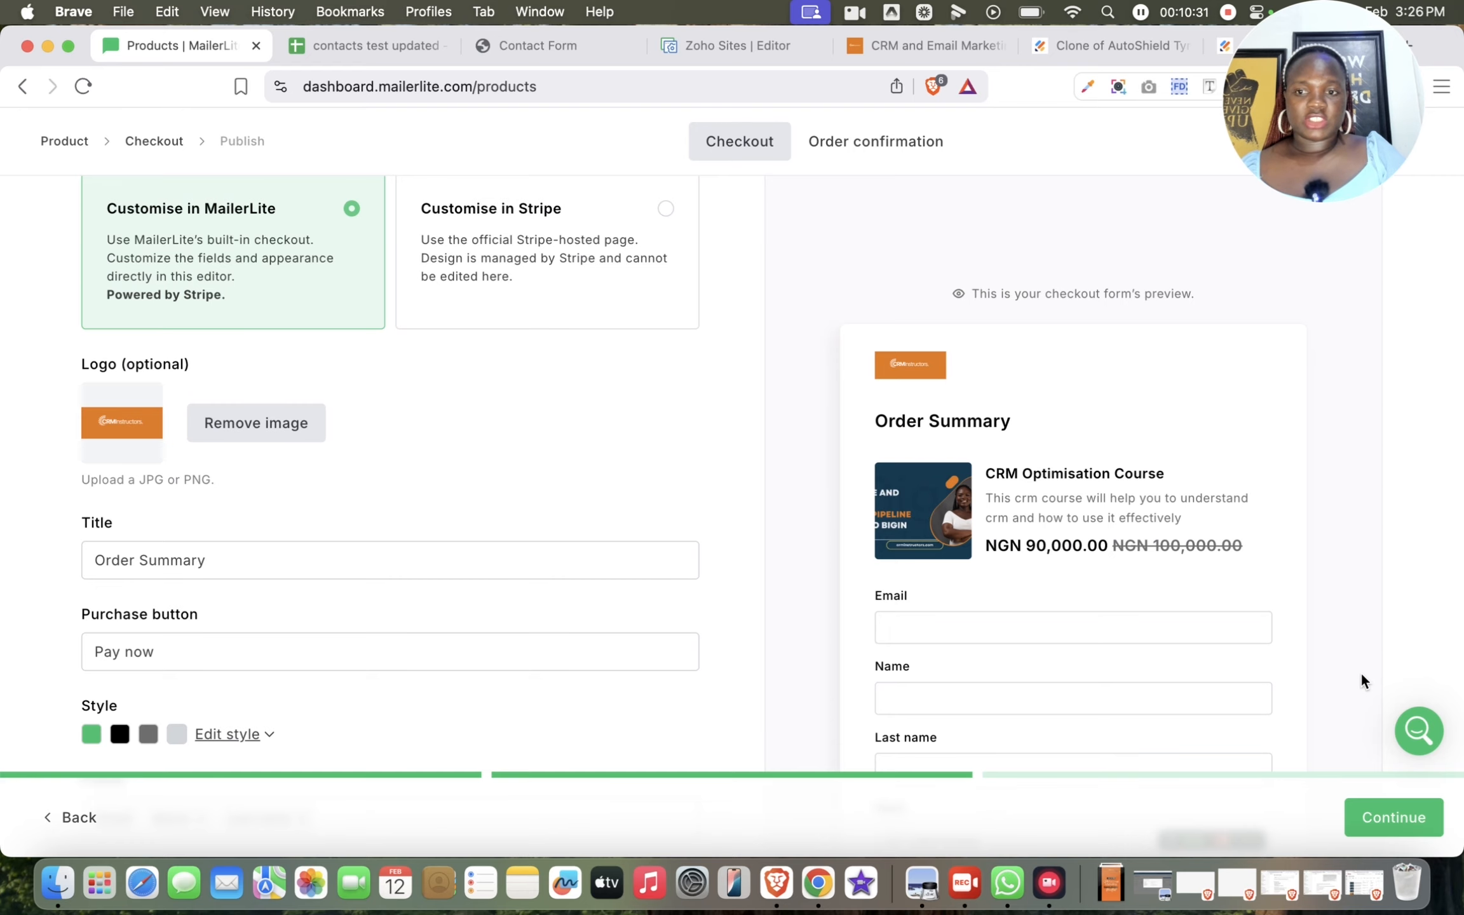
click(1379, 820)
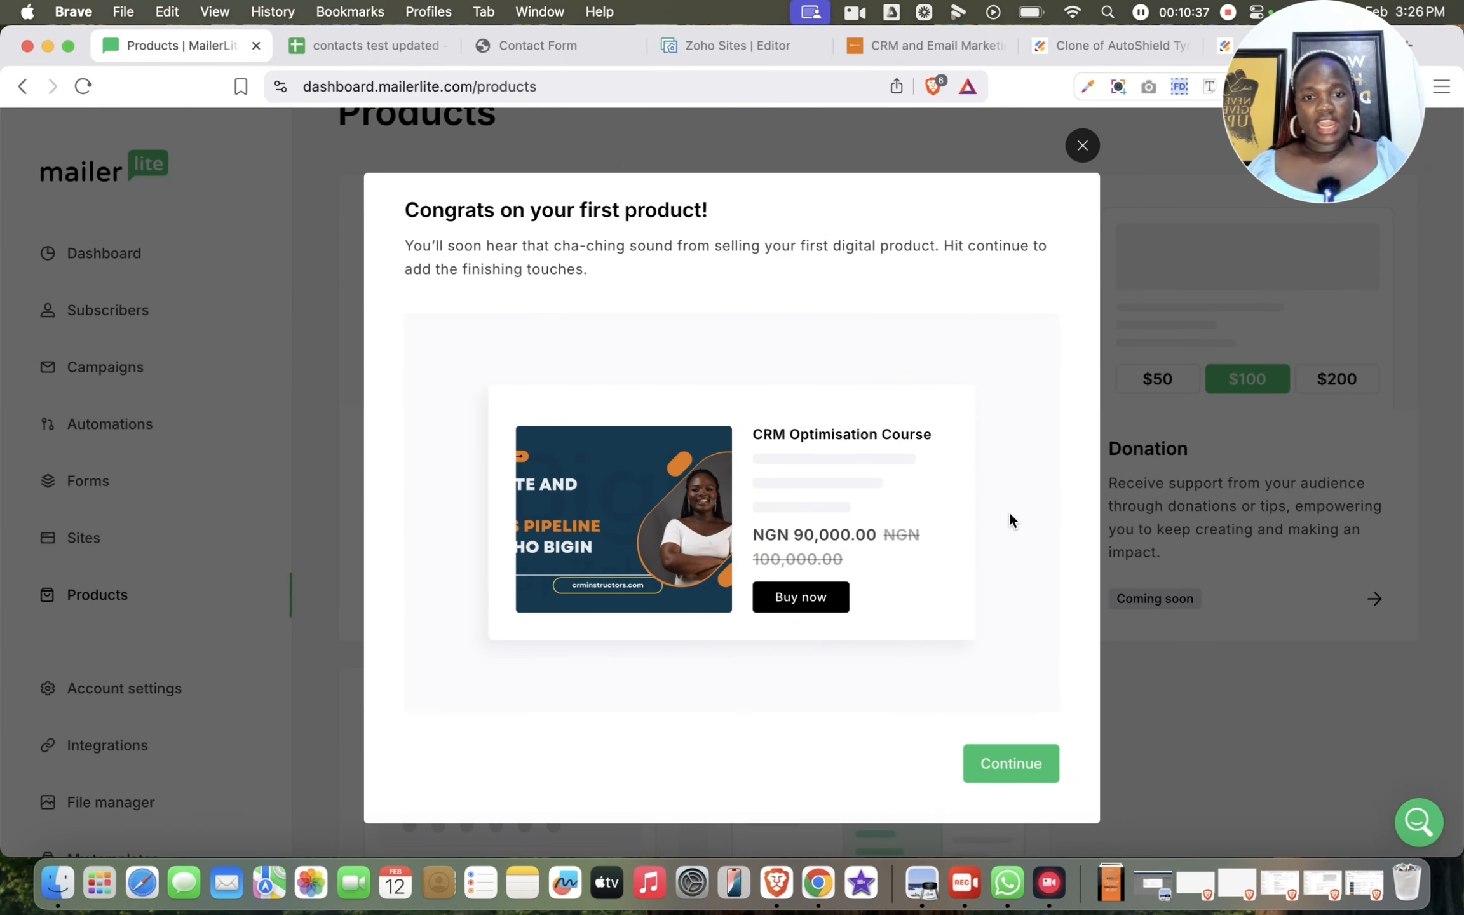
click(1001, 772)
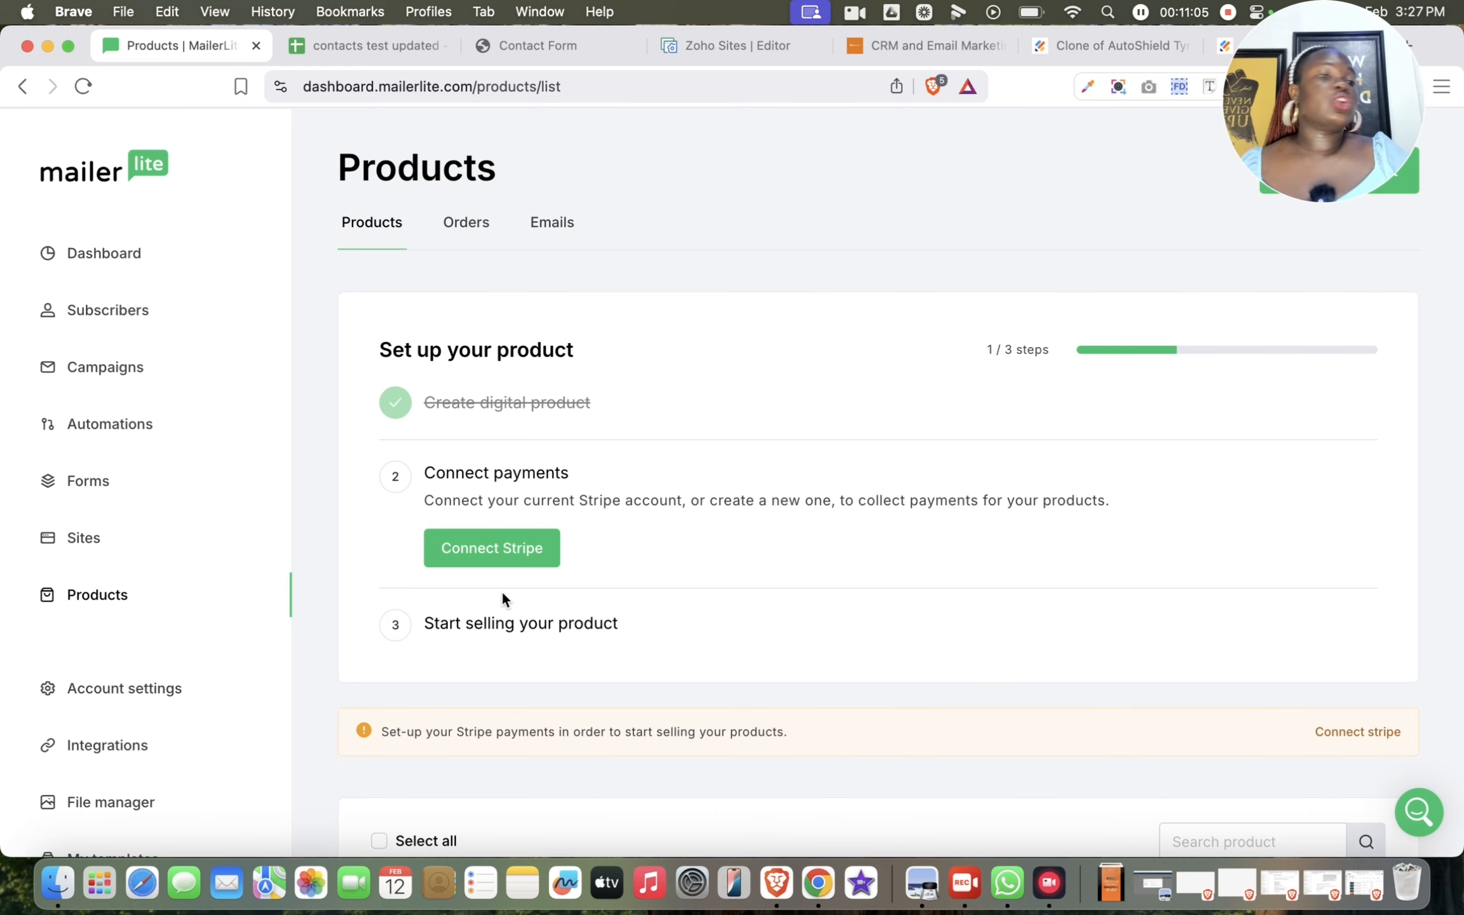
Step: Open the Stripe integration page from the Connect payments task and read its setup instructions
click(495, 558)
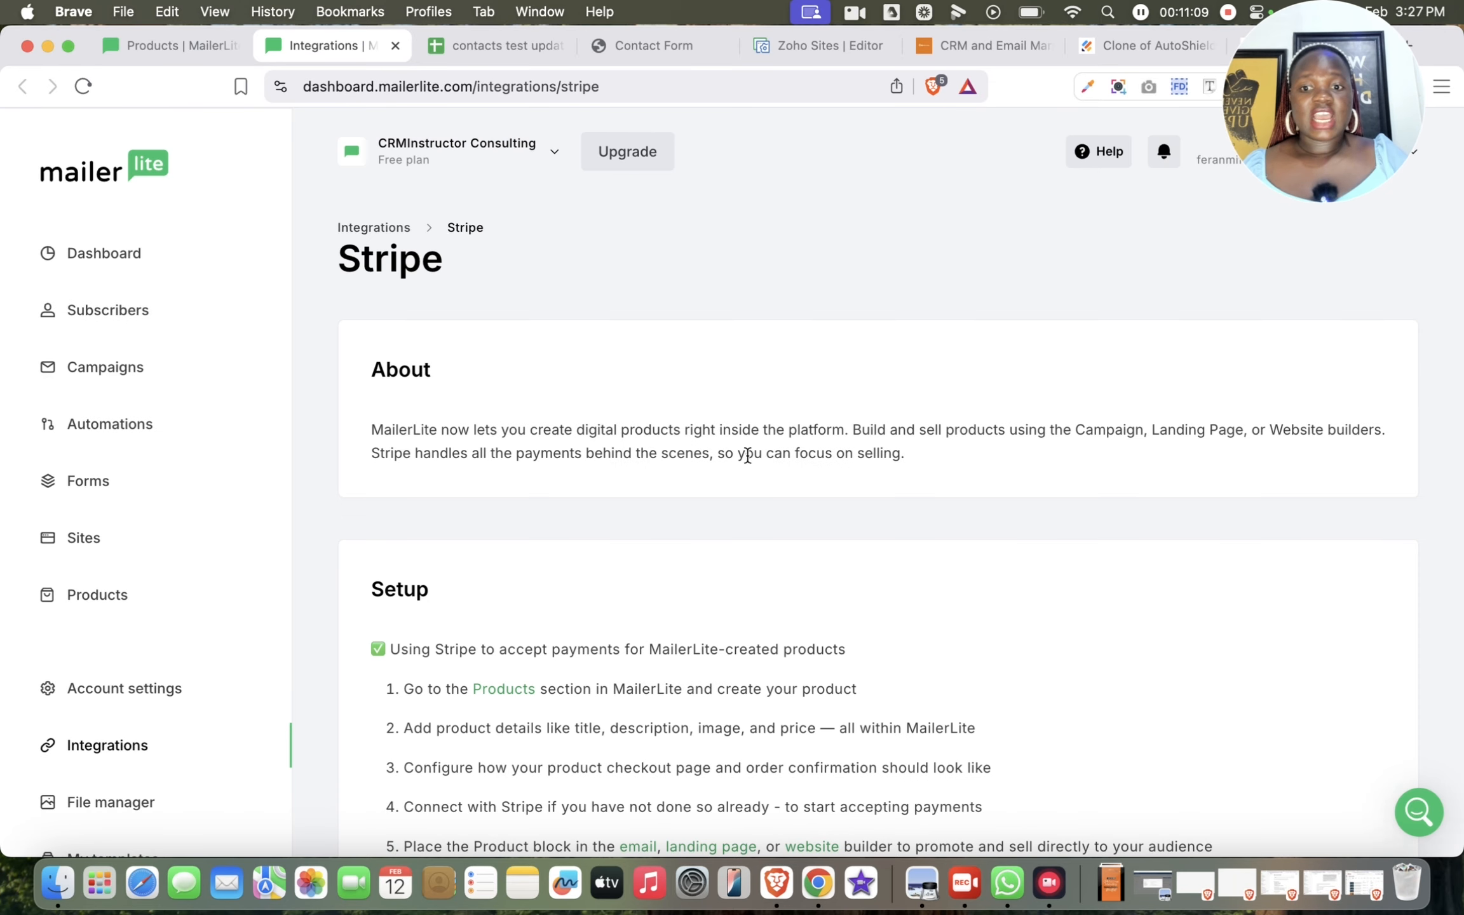
scroll(667, 556, down, 5)
scroll(666, 553, down, 2)
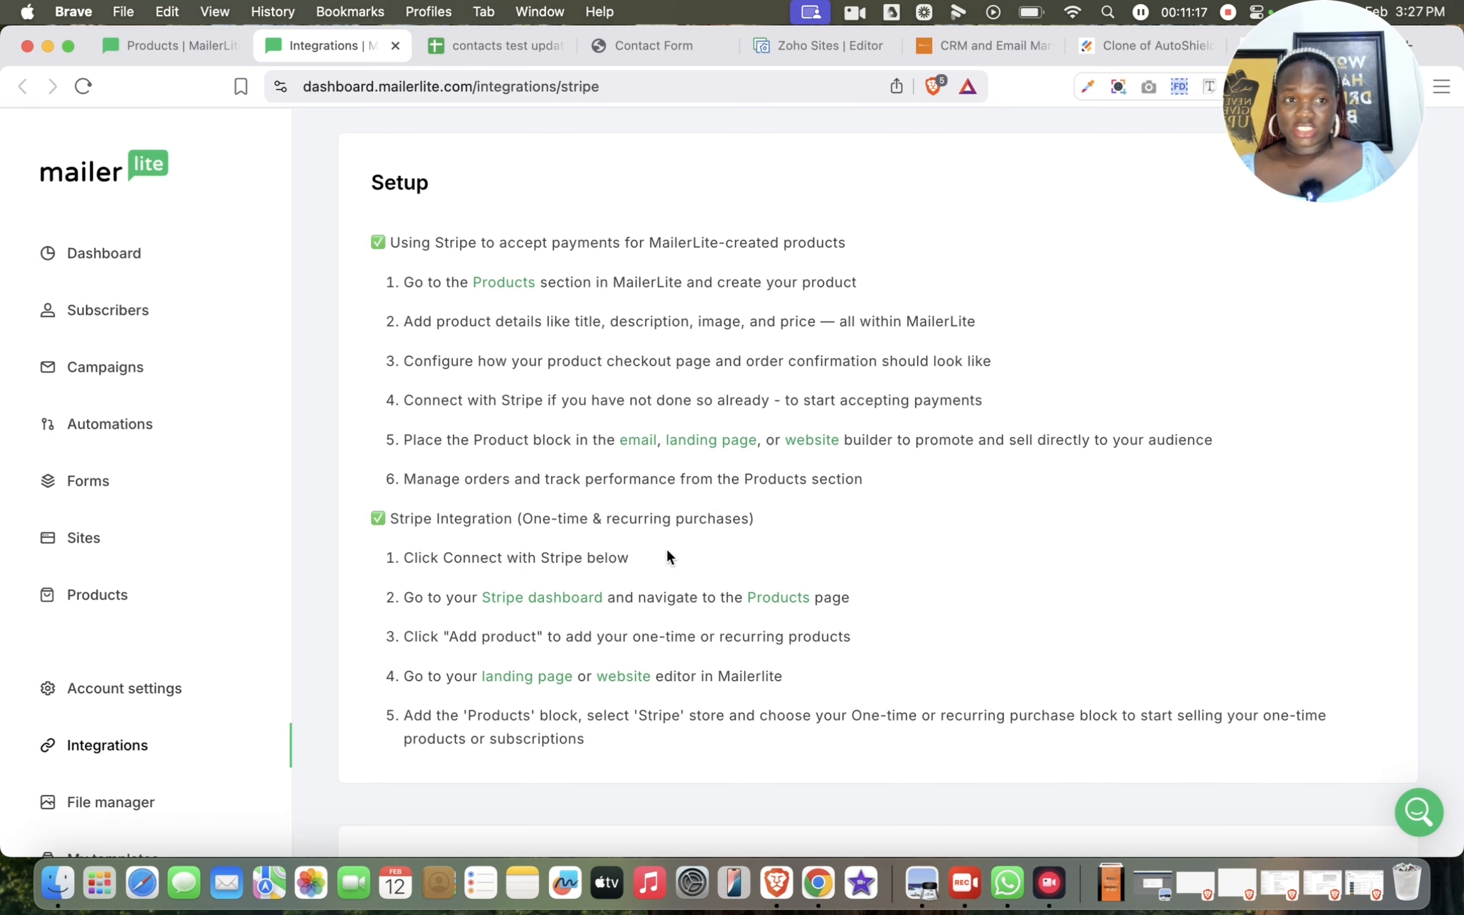
Step: Return to the products list and open the CRM Optimisation Course for editing to review its product and checkout details
click(153, 46)
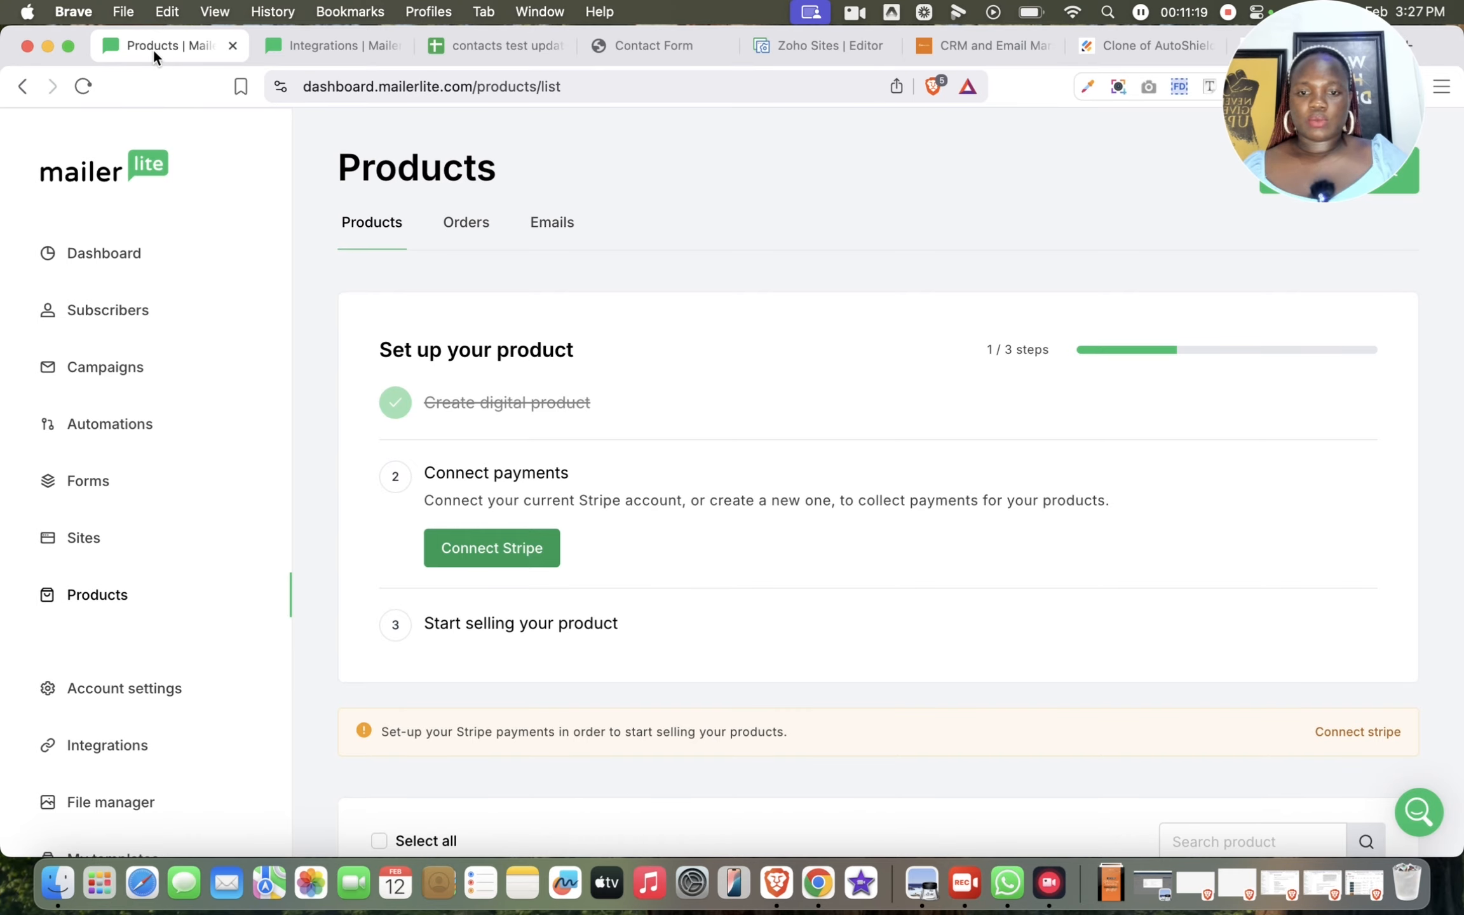
scroll(523, 613, down, 6)
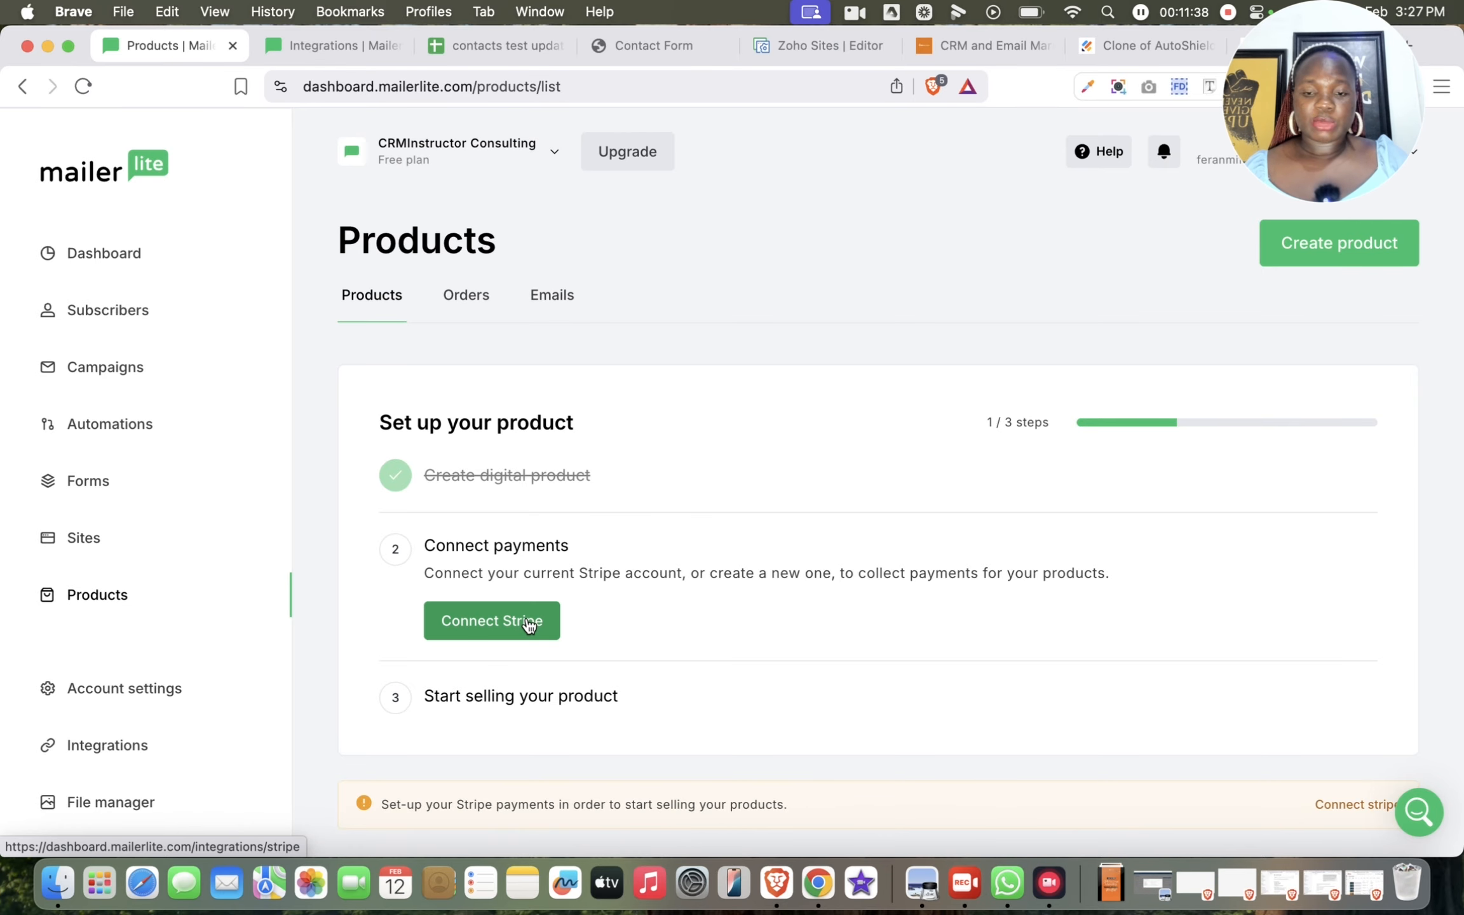
scroll(528, 624, down, 7)
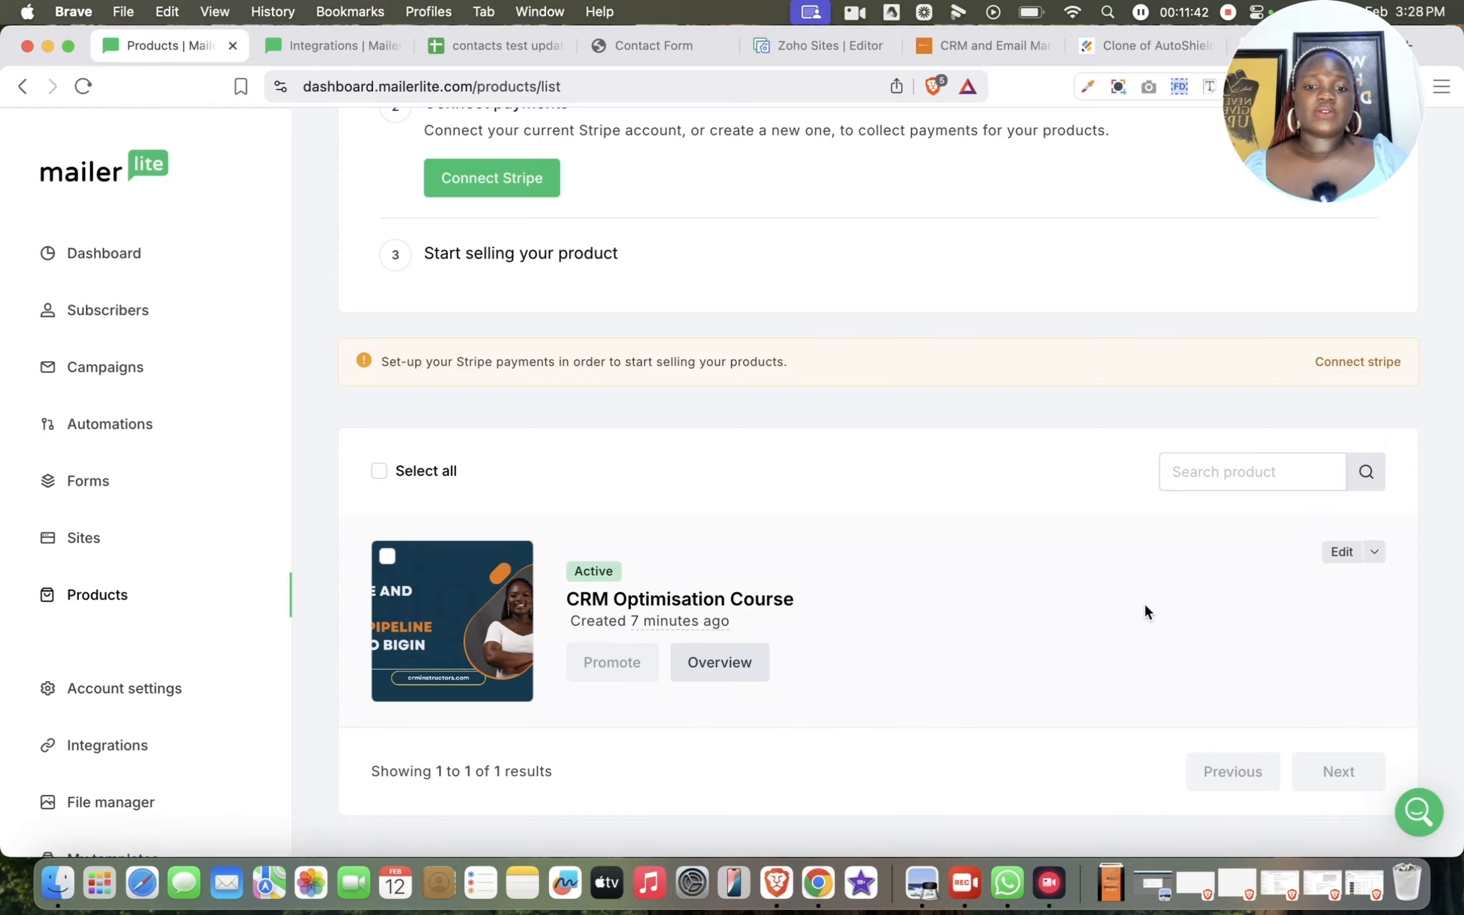
click(1341, 551)
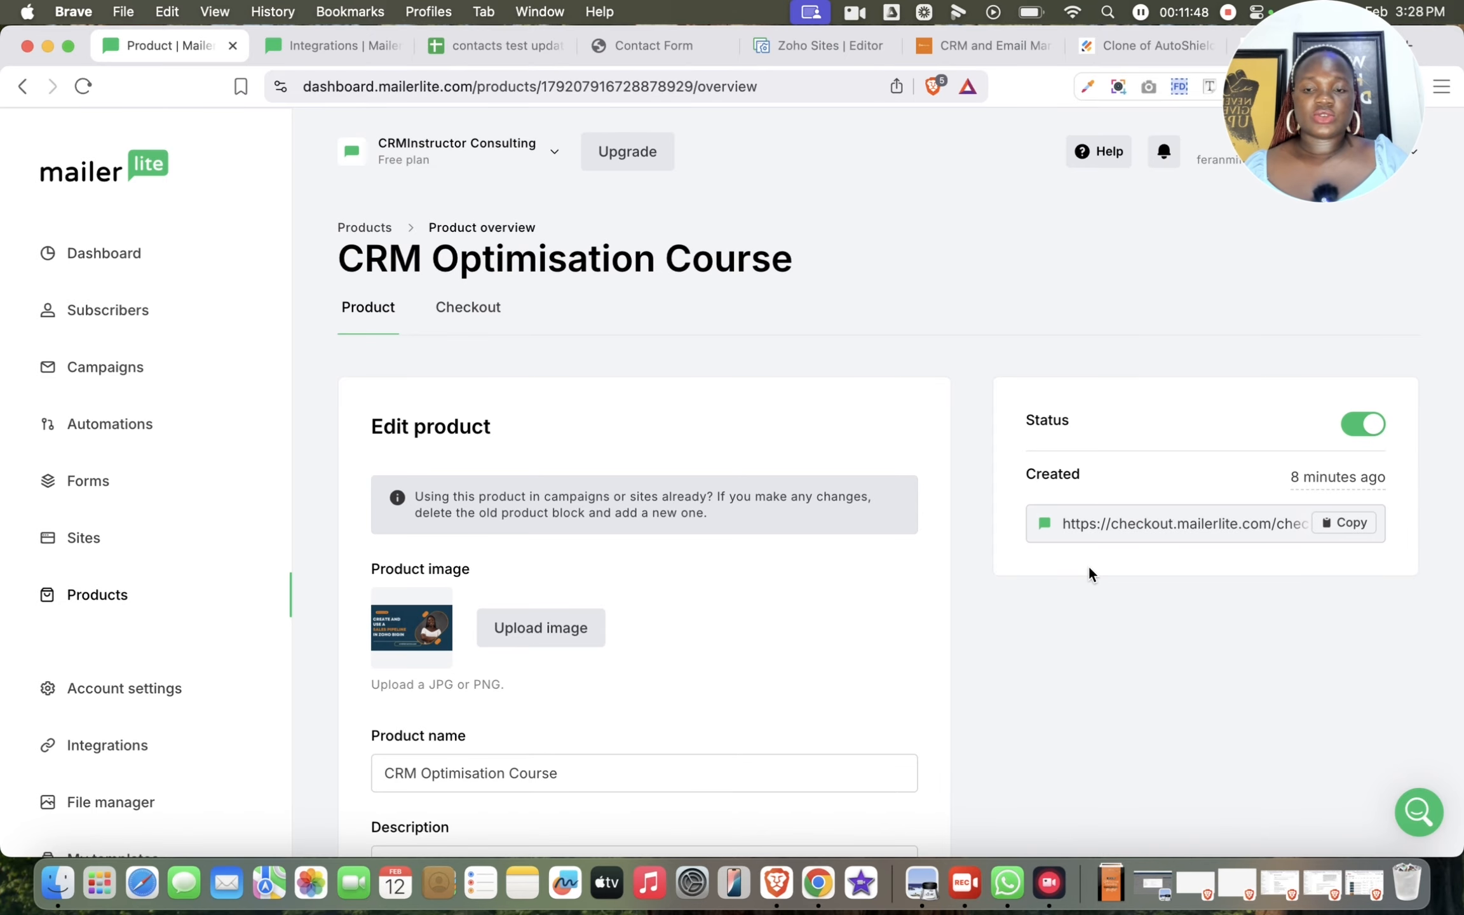
click(455, 318)
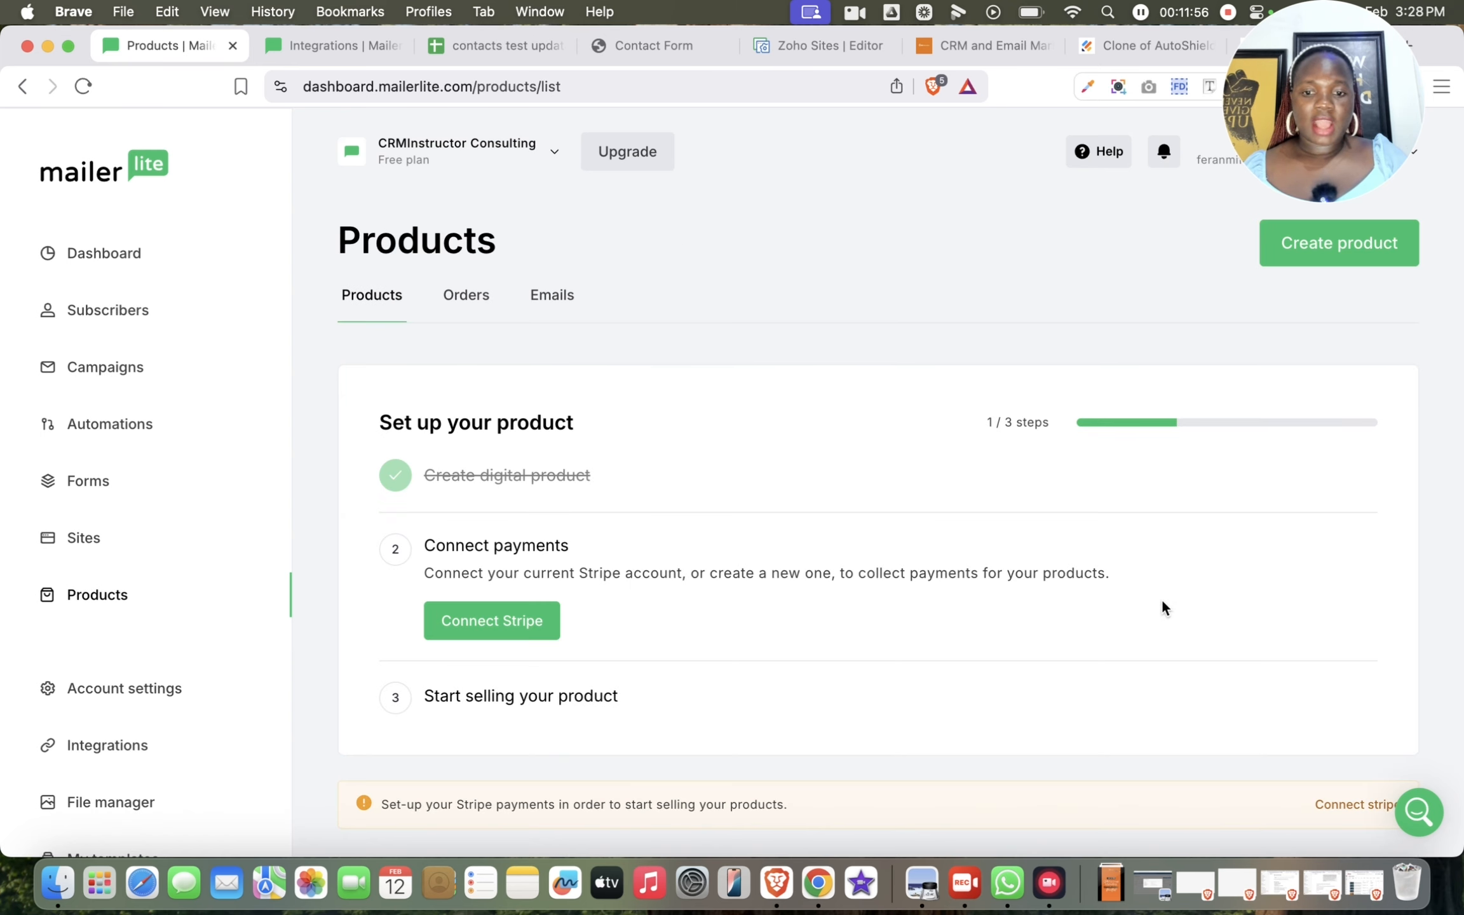
Step: Copy the checkout link of the CRM Optimisation Course from the products list
scroll(1258, 750, down, 7)
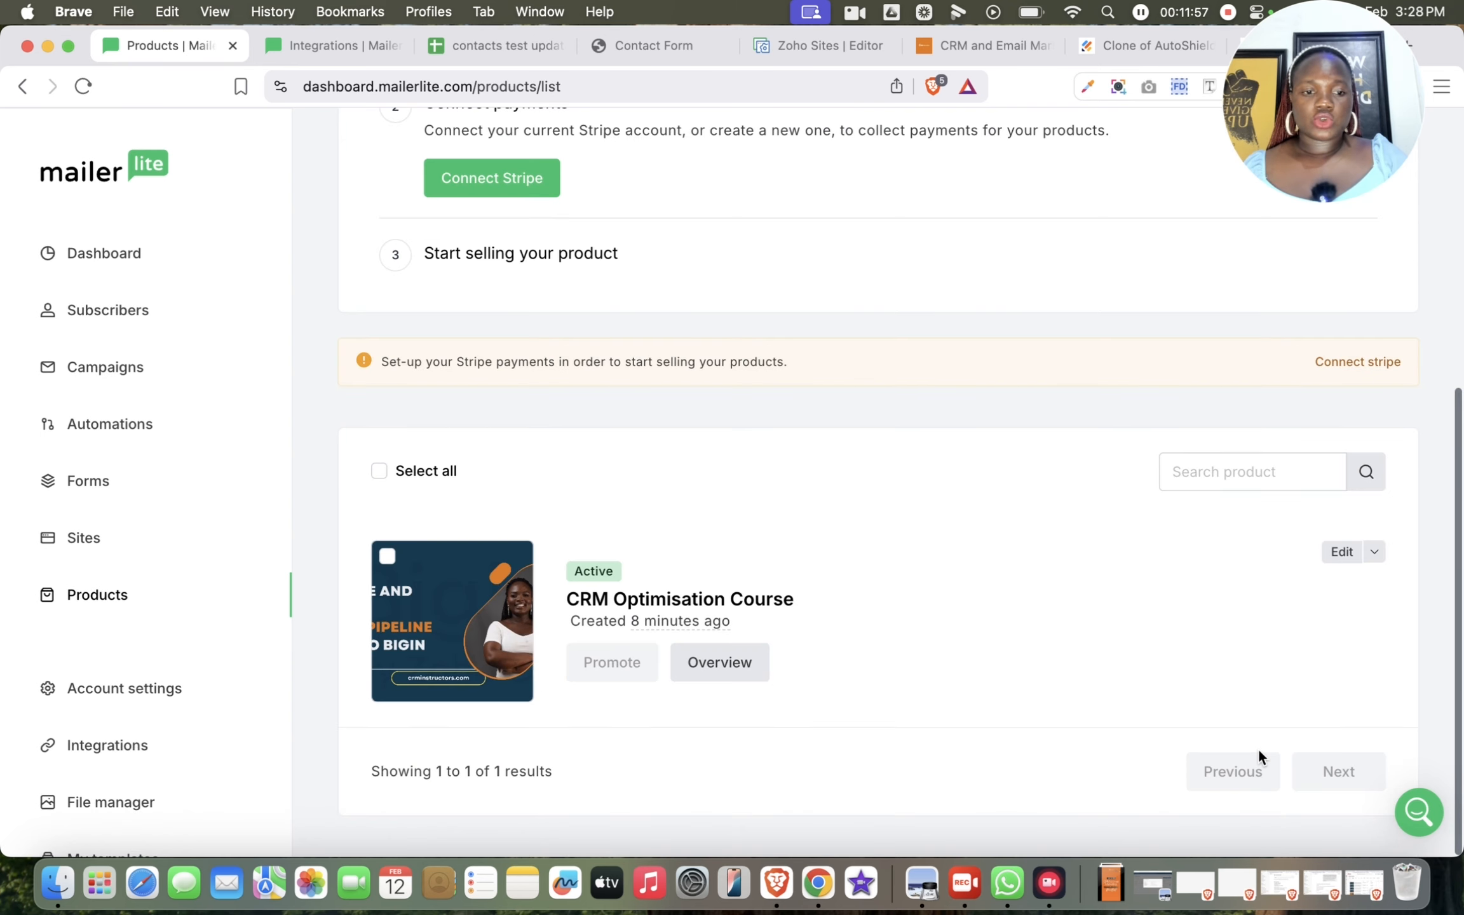
click(1375, 551)
click(1238, 600)
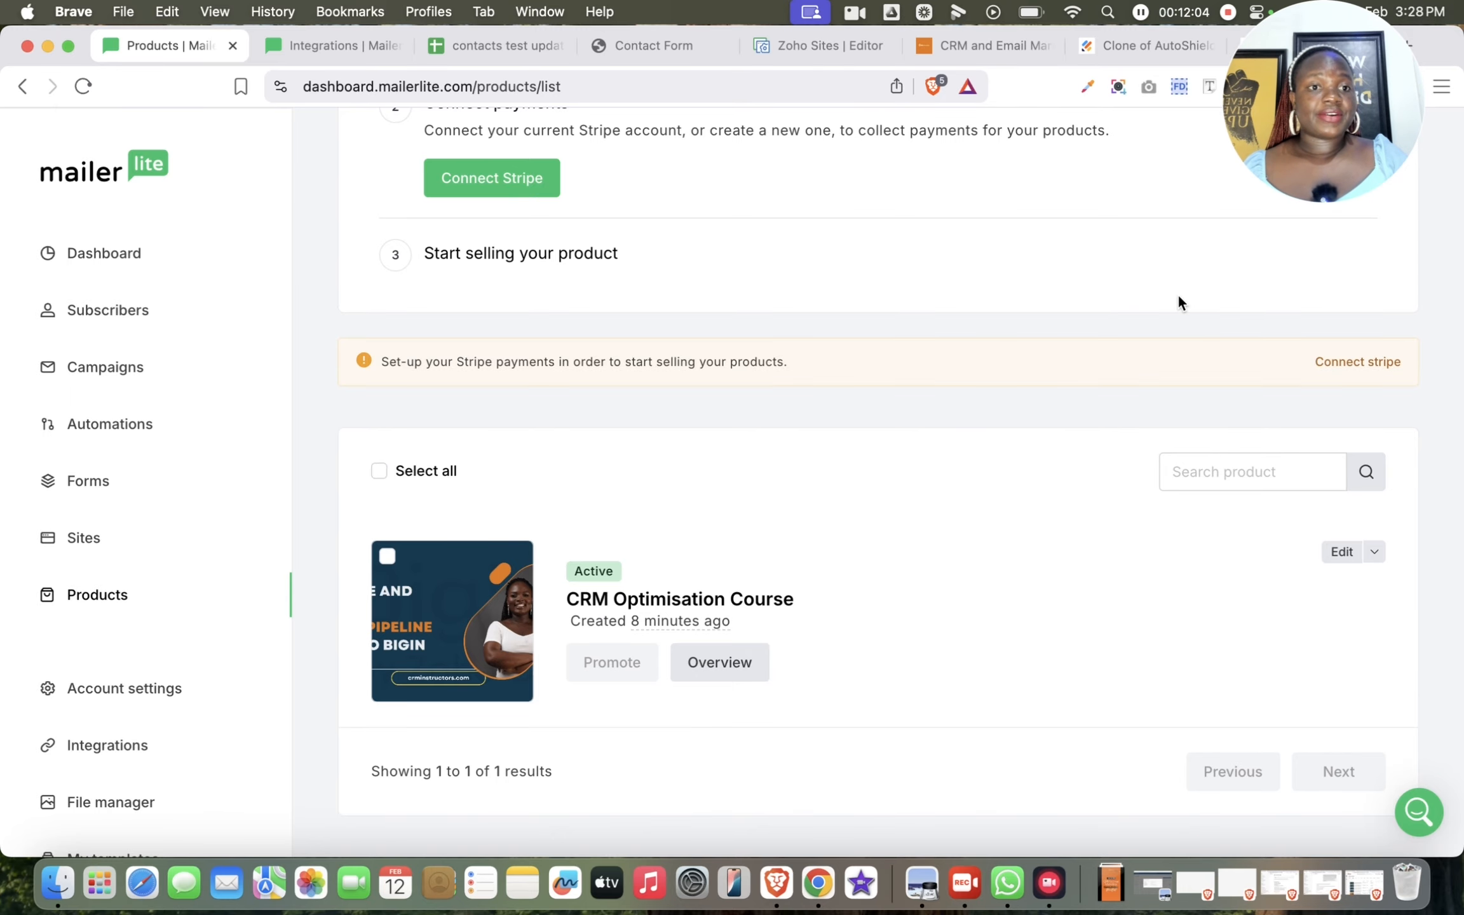
drag(1284, 113, 788, 176)
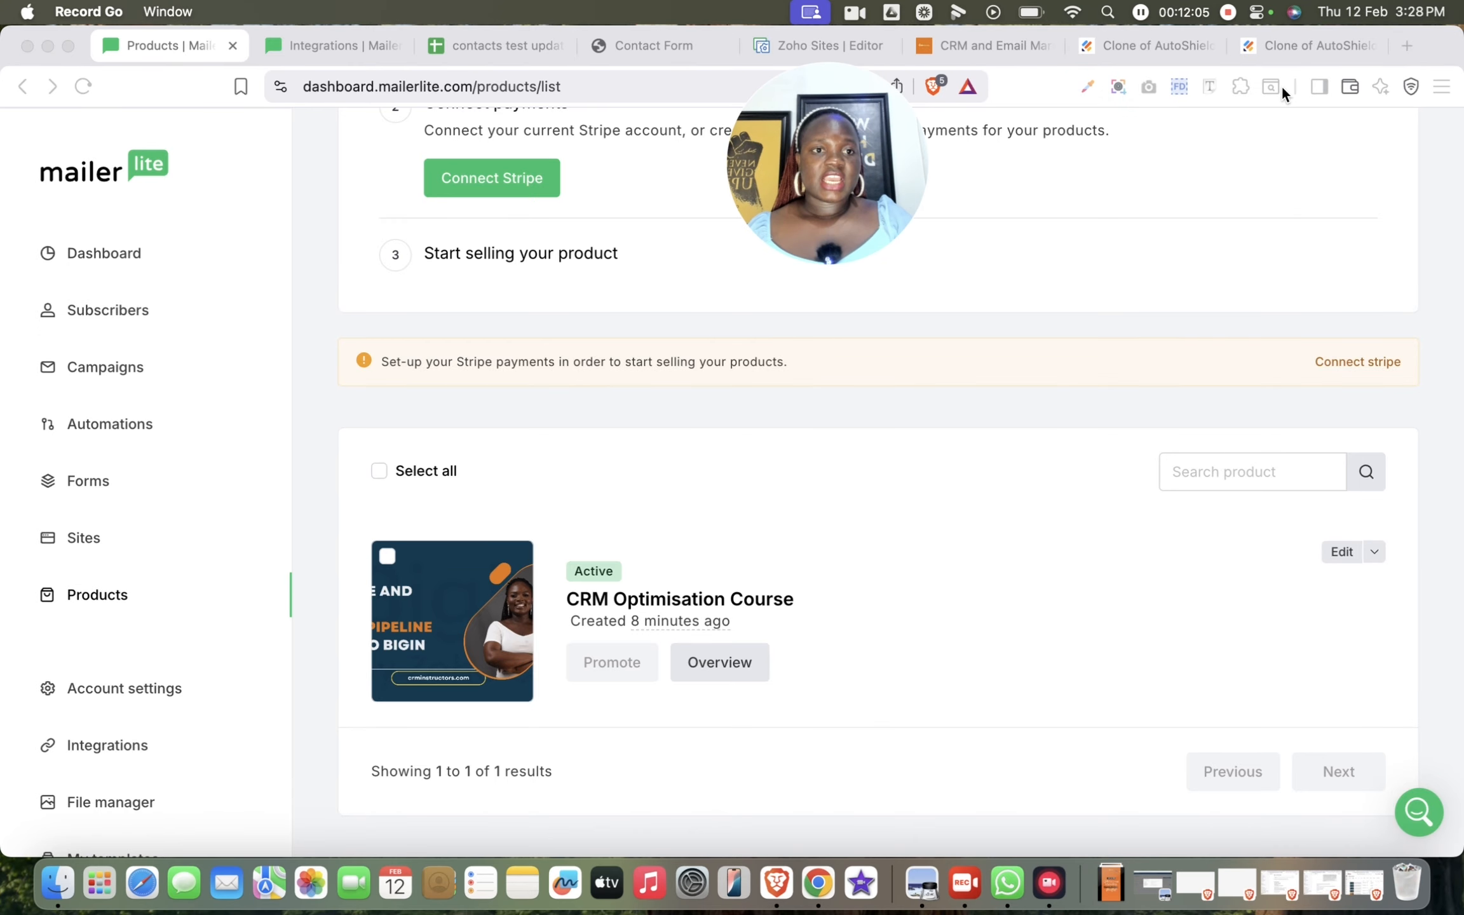
click(1412, 49)
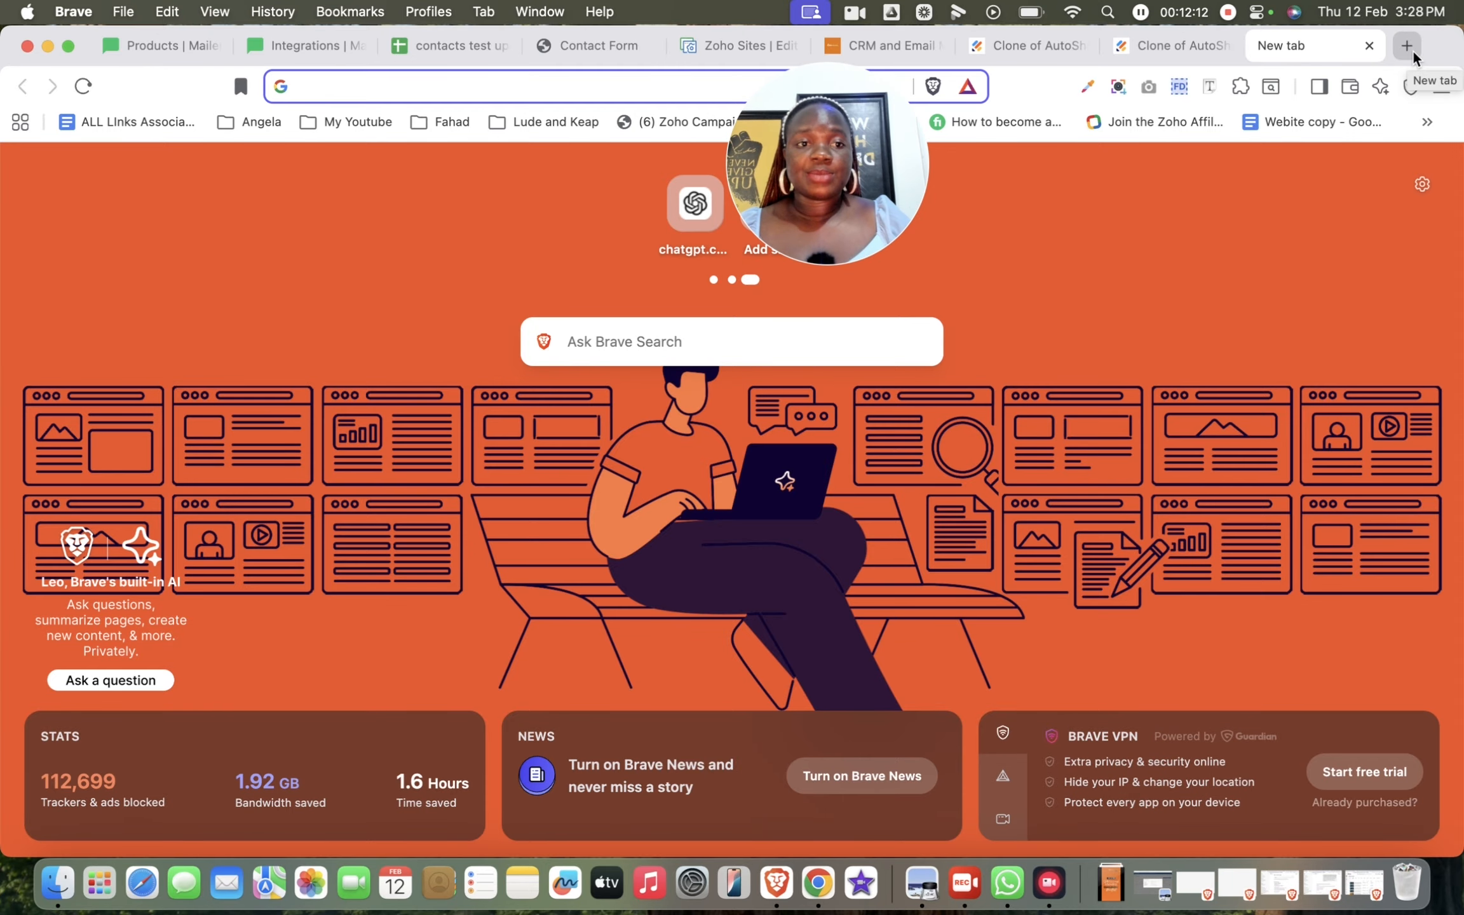
key(super+v)
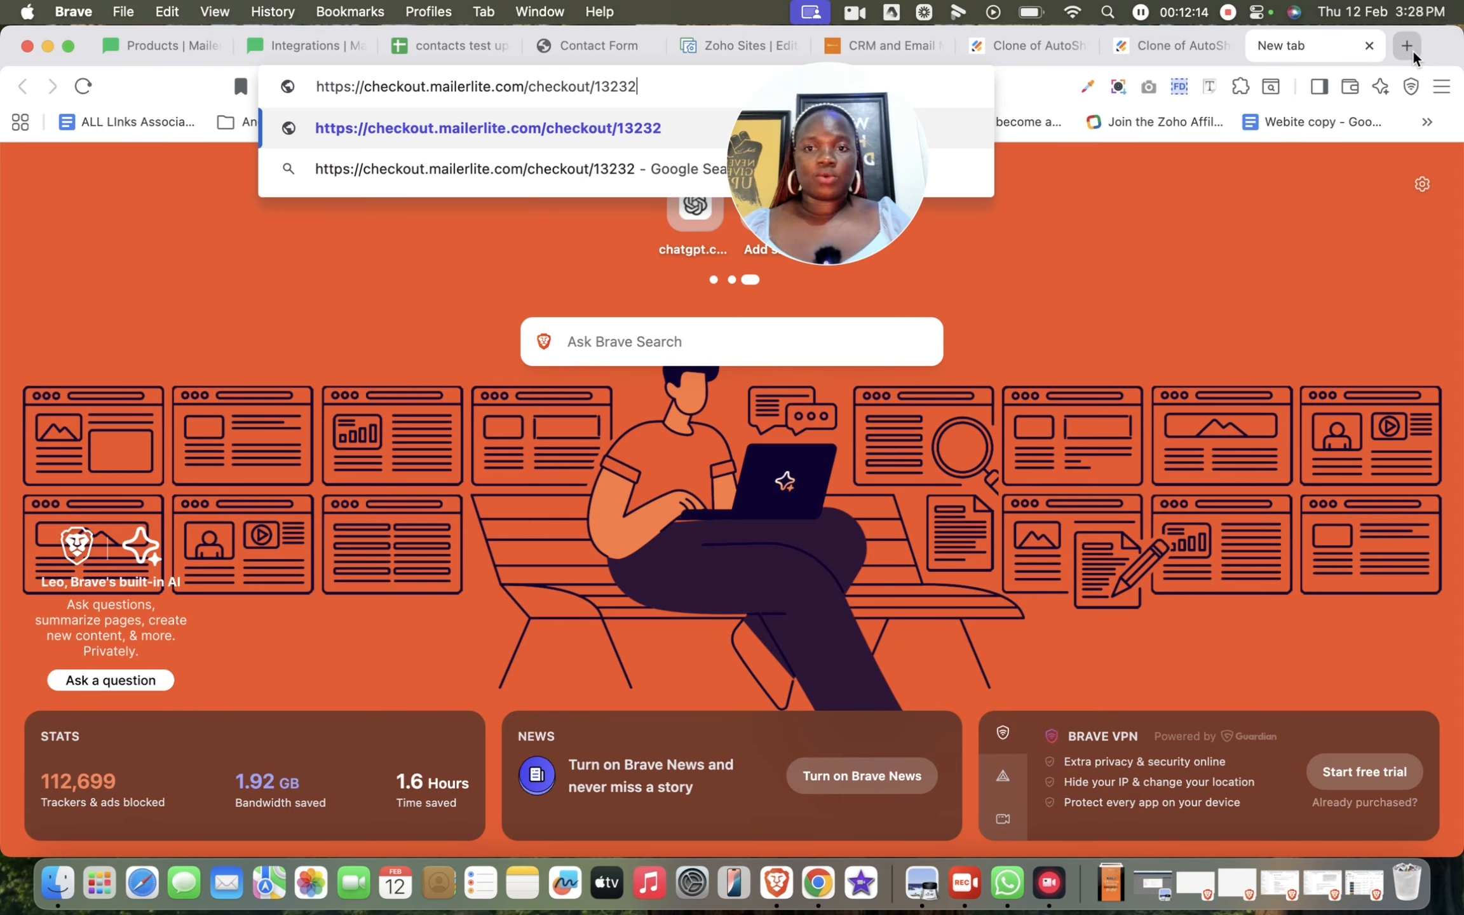
key(Return)
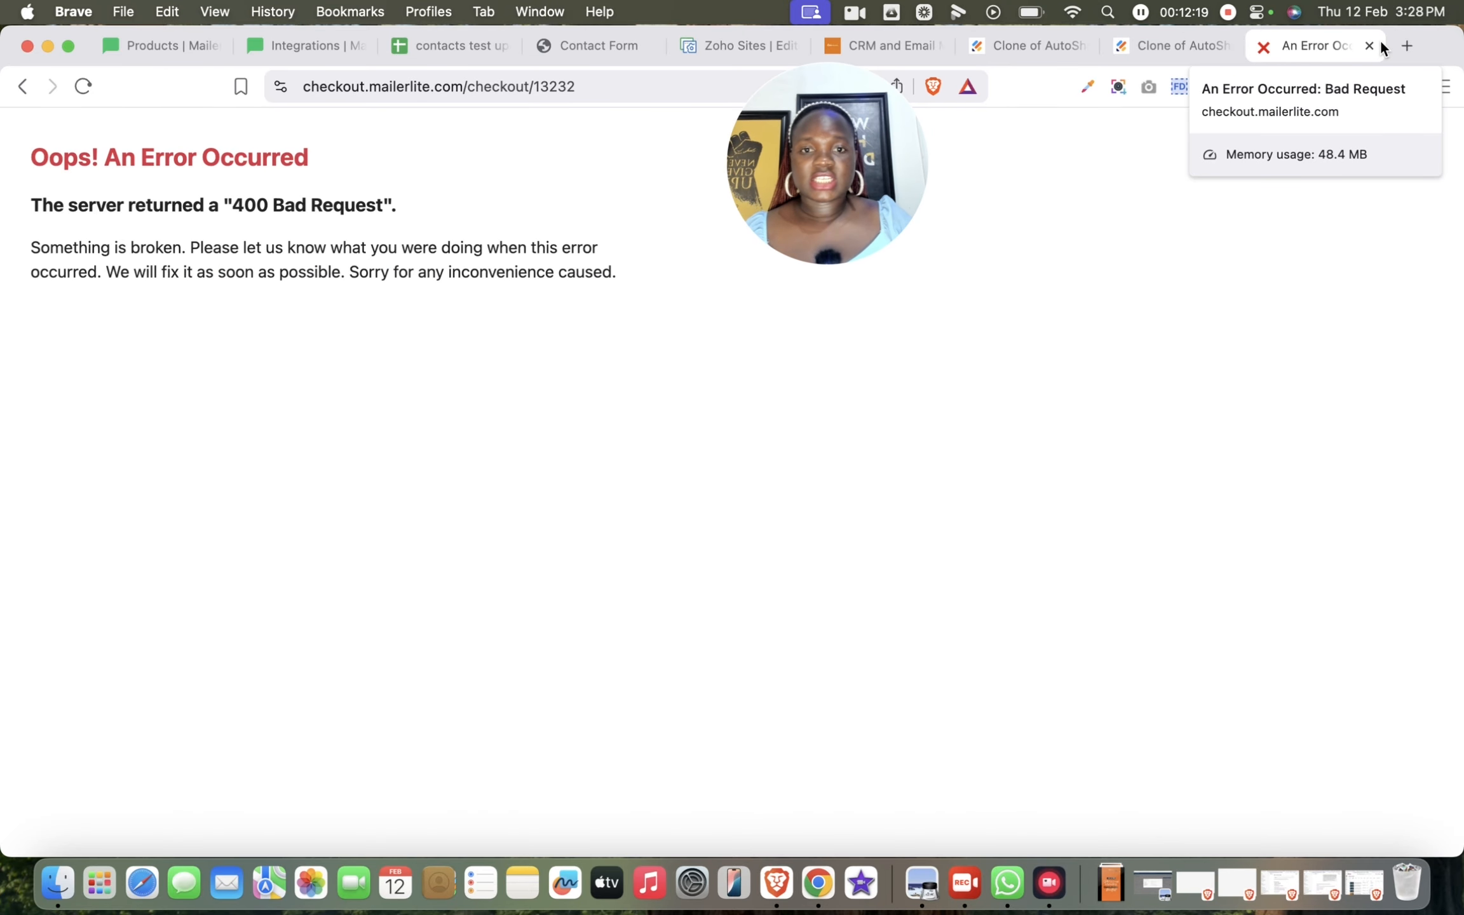